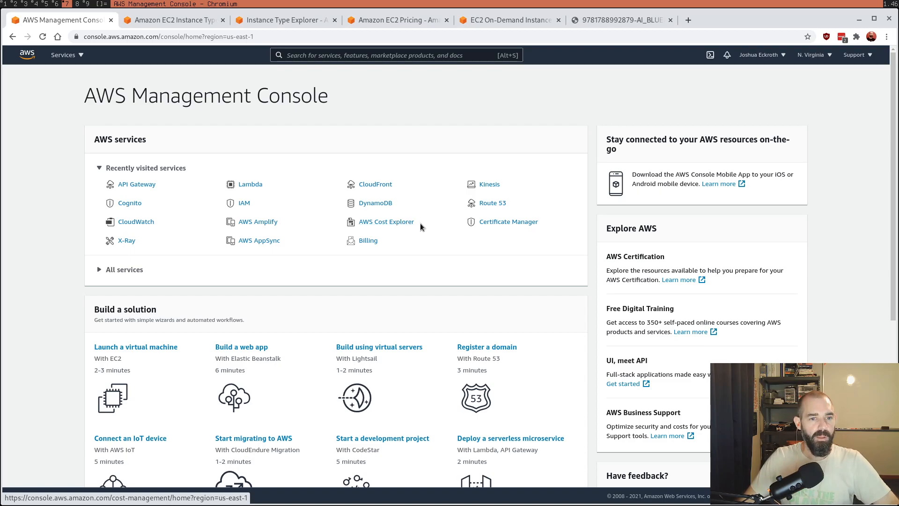
# Step: Go to the EC2 service's instances list and start launching a new instance
pyautogui.click(83, 54)
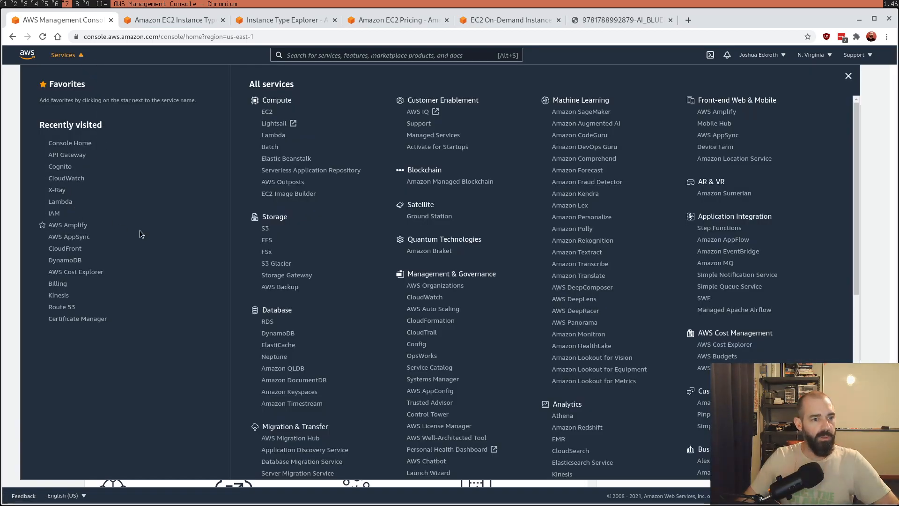
pyautogui.click(270, 115)
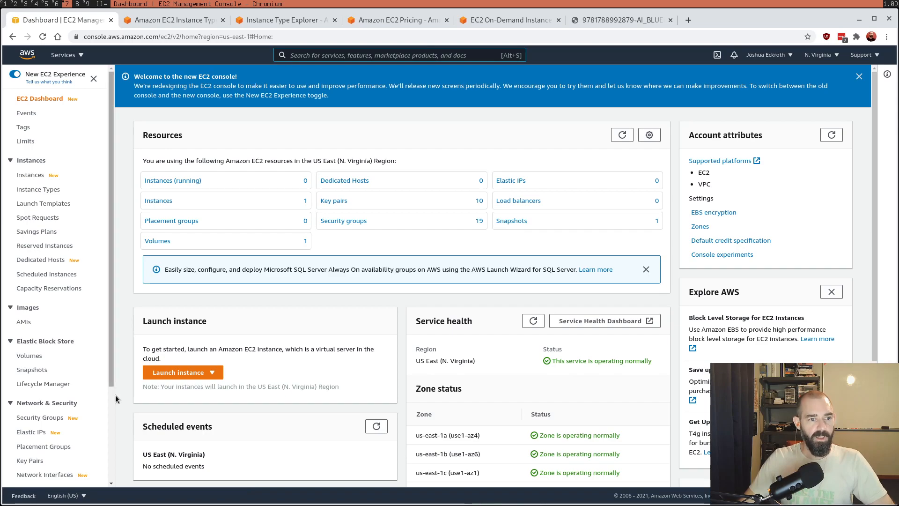
pyautogui.click(27, 176)
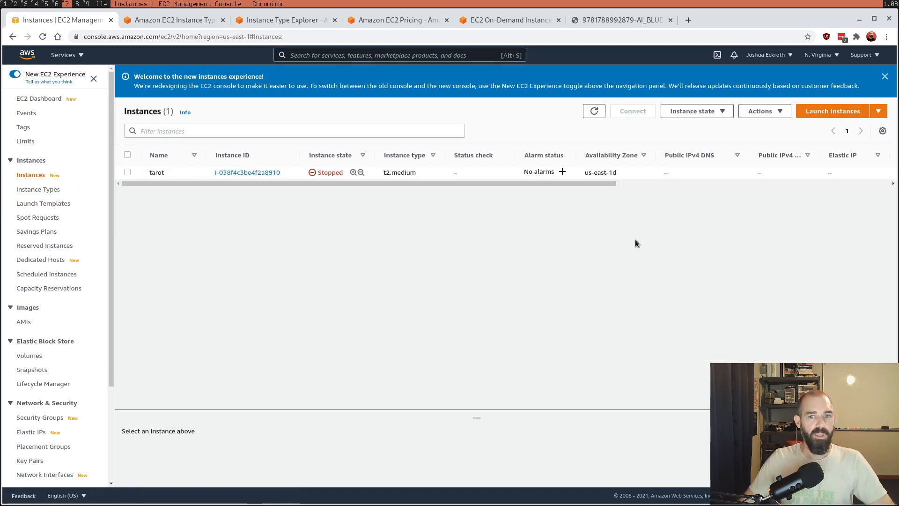
pyautogui.click(833, 112)
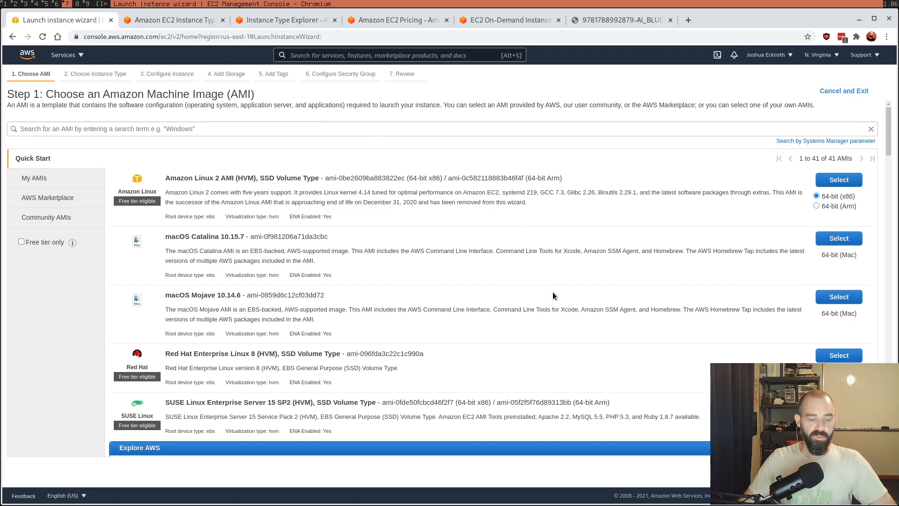
# Step: Enlarge the page and look through the Quick Start AMIs, including the Ubuntu, Windows Server and Deep Learning images
pyautogui.hotkey('ctrl', '+')
pyautogui.hotkey('ctrl', '+')
pyautogui.hotkey('ctrl', '+')
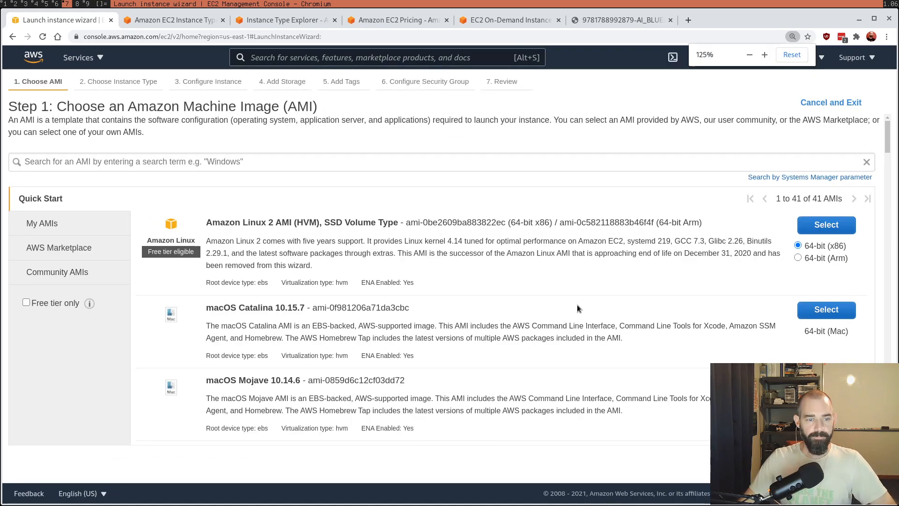
pyautogui.scroll(-2, 577, 304)
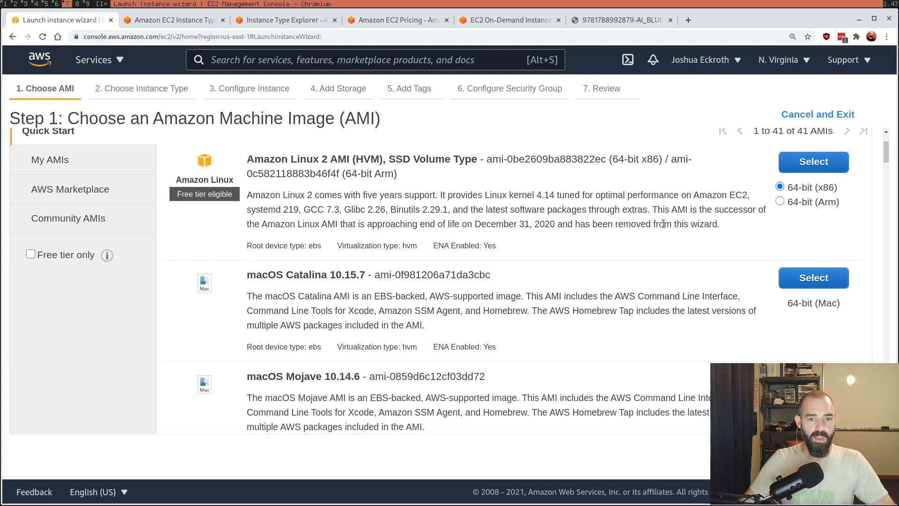
pyautogui.scroll(-2, 664, 223)
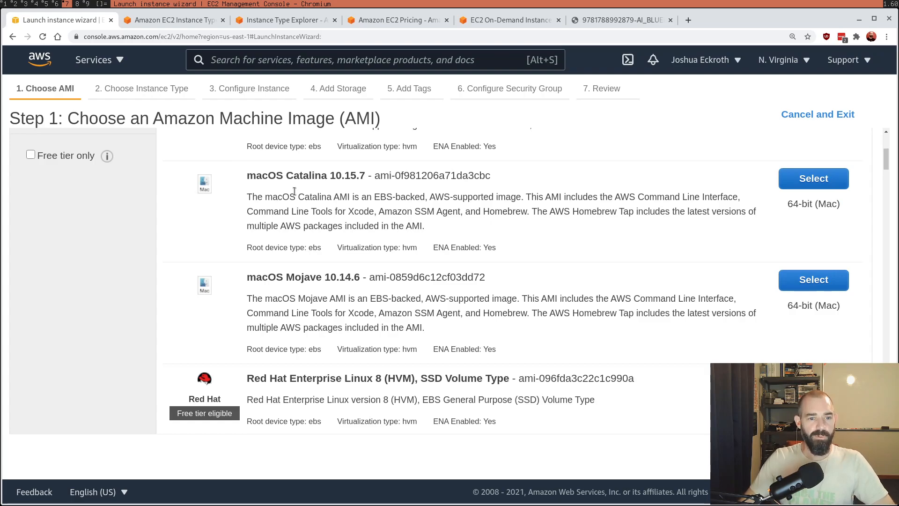
pyautogui.scroll(-4, 566, 262)
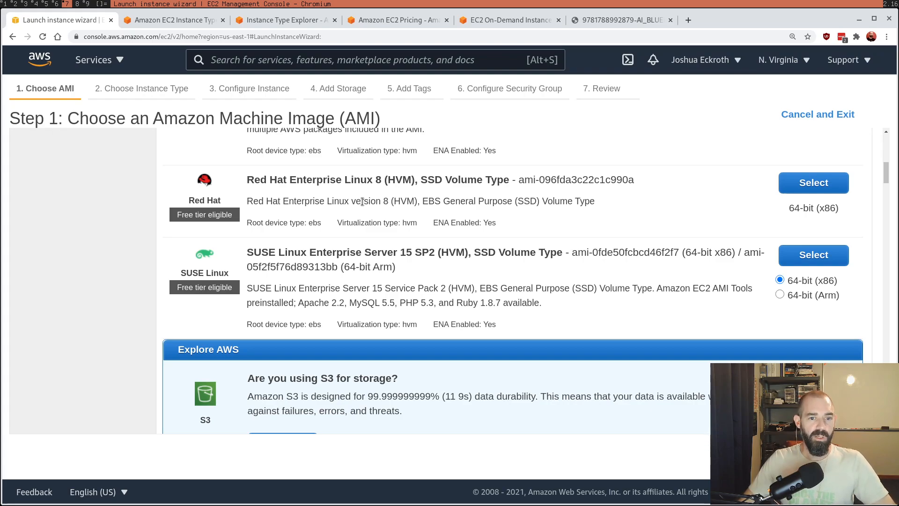
pyautogui.scroll(-6, 639, 259)
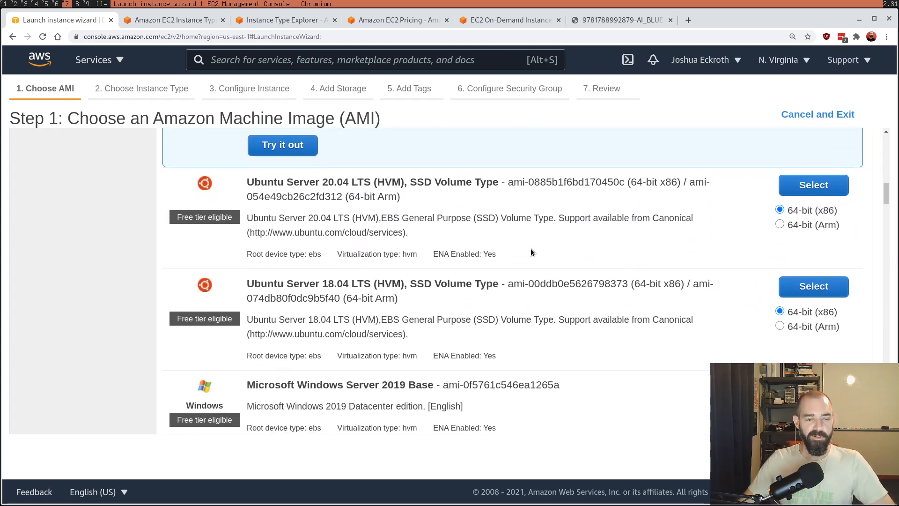
pyautogui.scroll(-4, 562, 276)
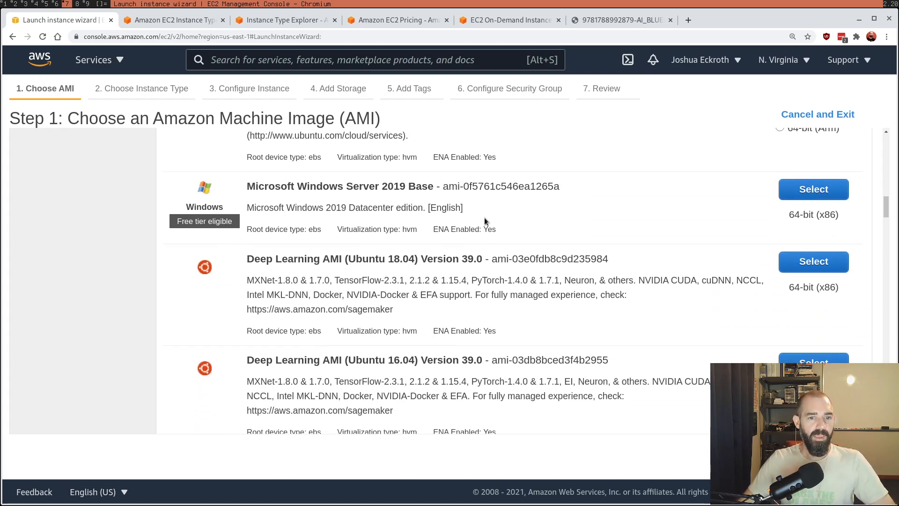
pyautogui.scroll(-2, 481, 217)
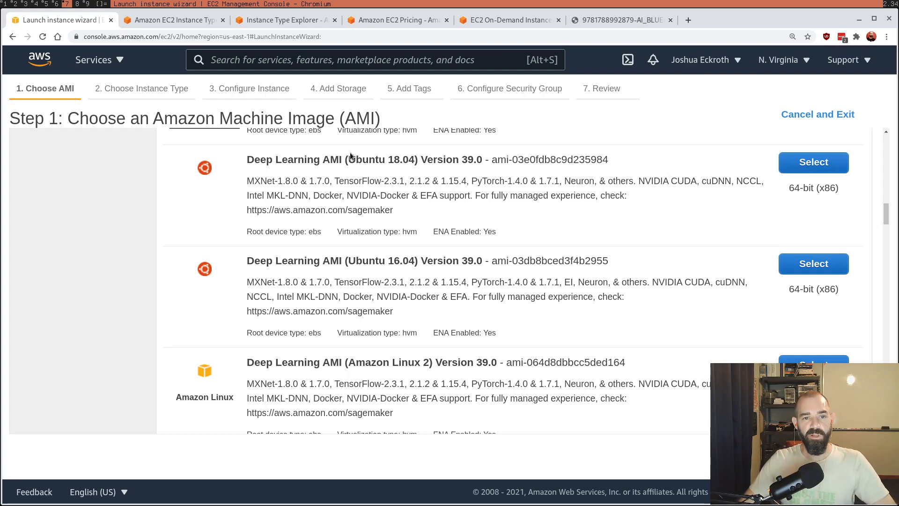
pyautogui.tripleClick(330, 159)
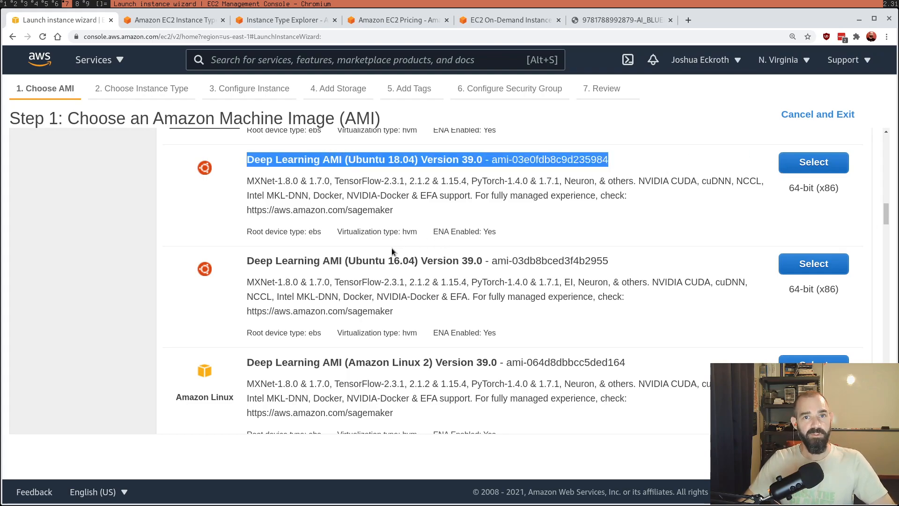
pyautogui.scroll(-10, 468, 271)
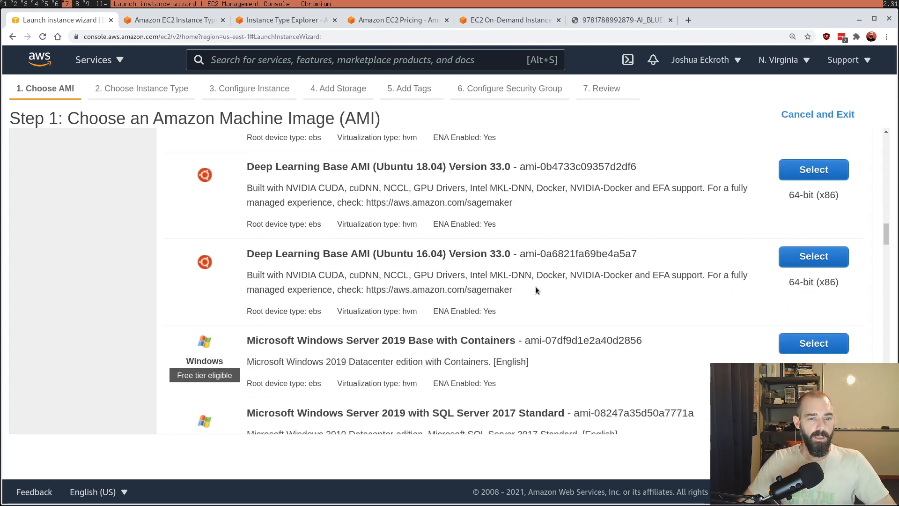
pyautogui.scroll(-3, 535, 290)
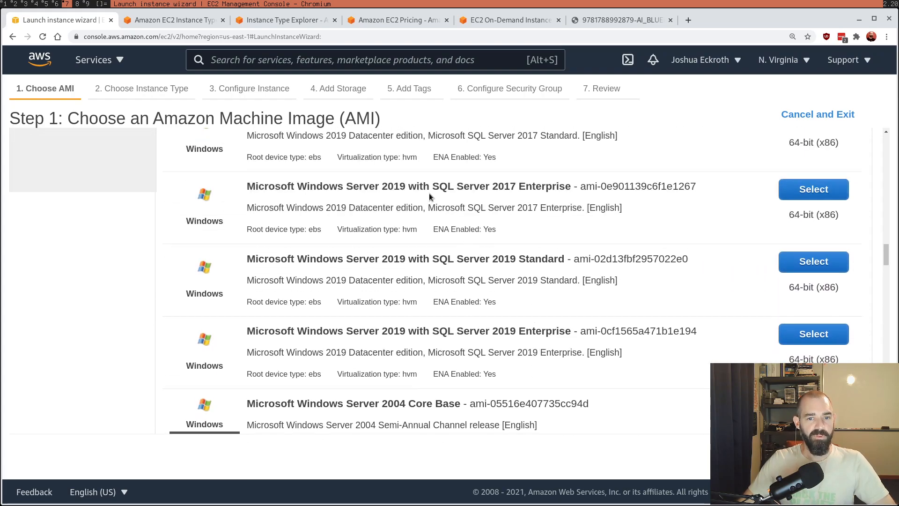
pyautogui.scroll(-8, 557, 240)
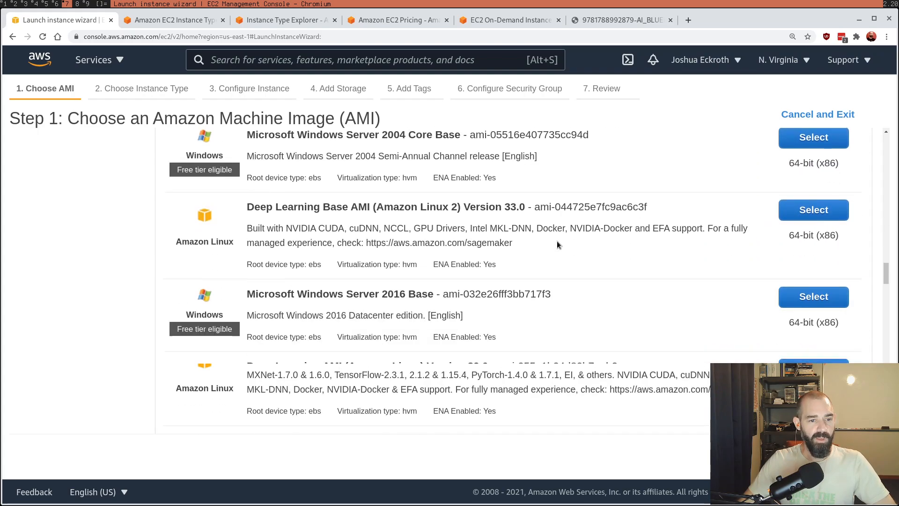
pyautogui.scroll(-10, 551, 247)
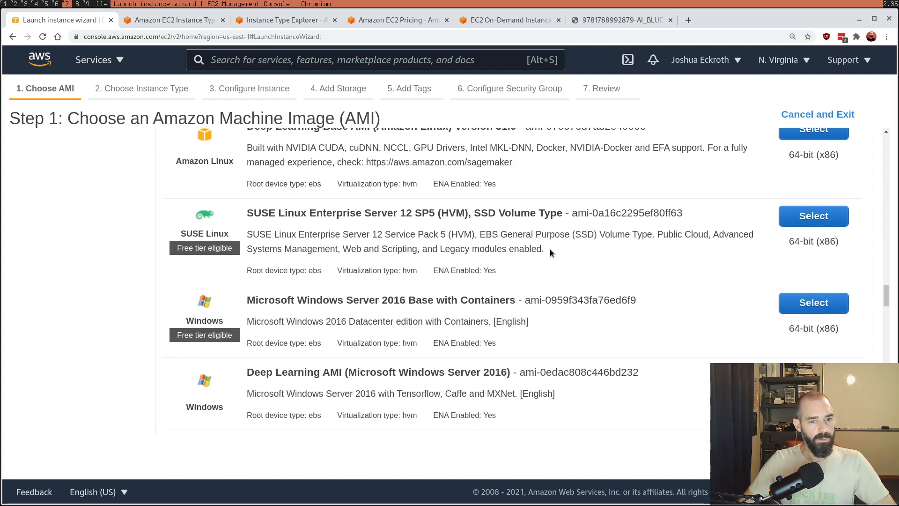
pyautogui.scroll(-15, 550, 250)
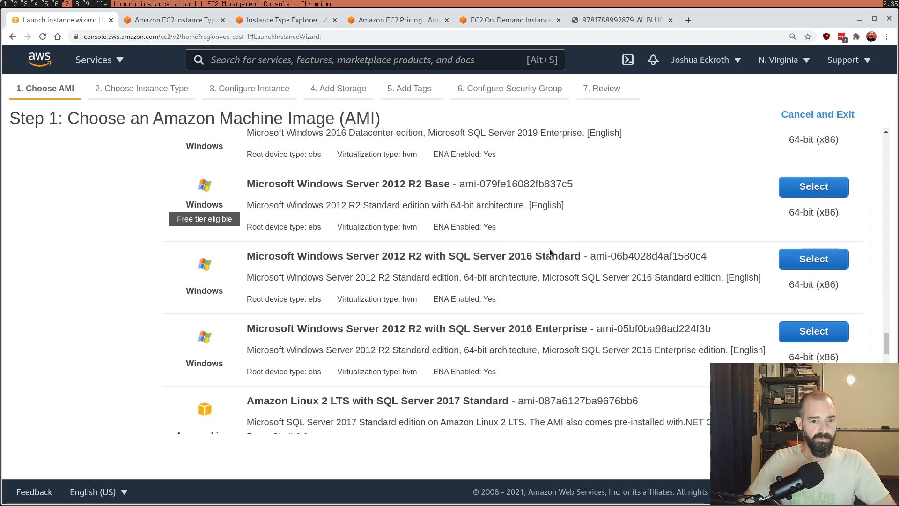
pyautogui.scroll(-4, 550, 249)
pyautogui.scroll(20, 549, 249)
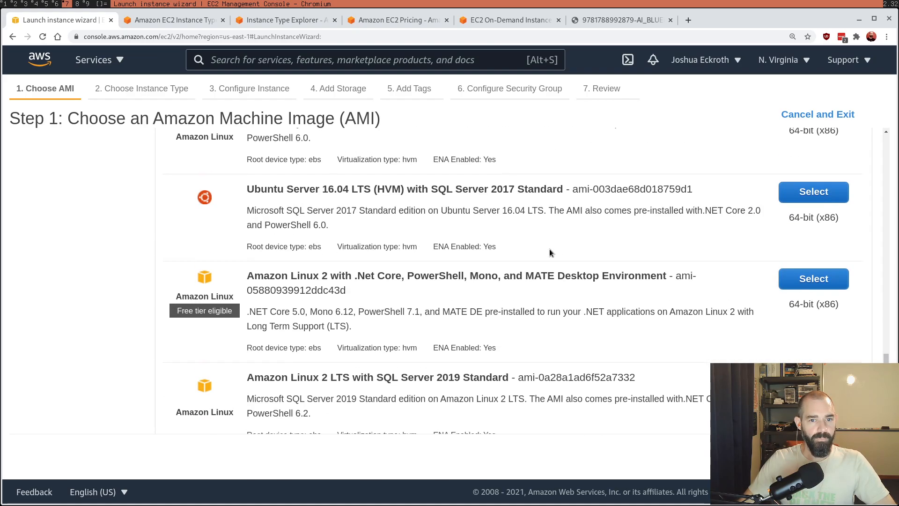
pyautogui.scroll(15, 538, 252)
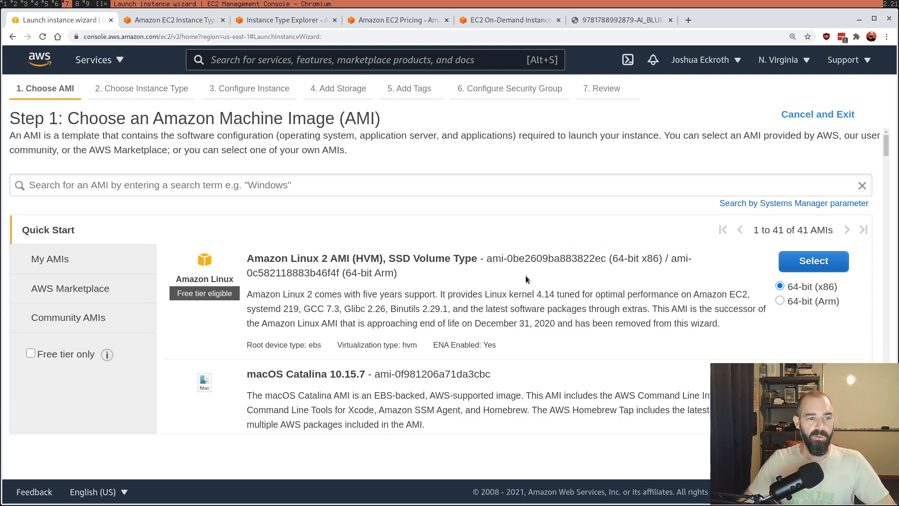
# Step: Browse the AWS Marketplace AMIs, covering the featured and popular software and the product categories
pyautogui.click(117, 300)
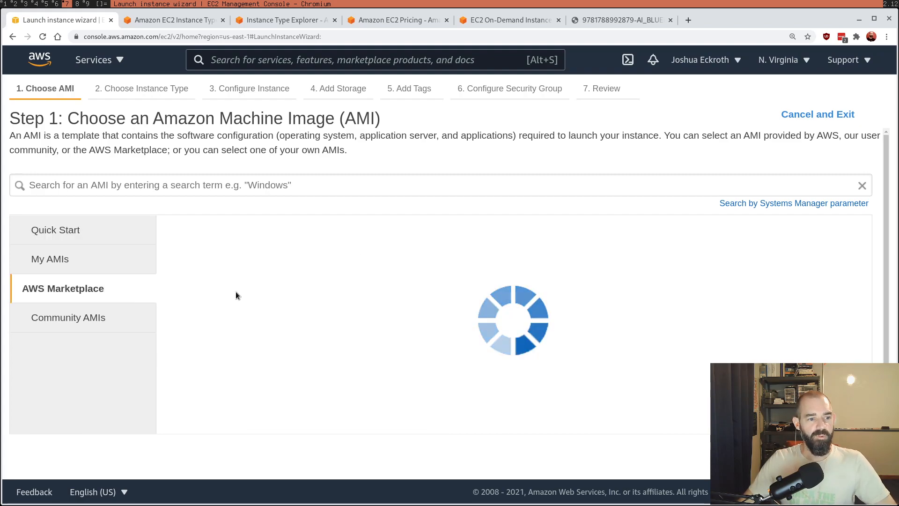
pyautogui.scroll(-3, 653, 323)
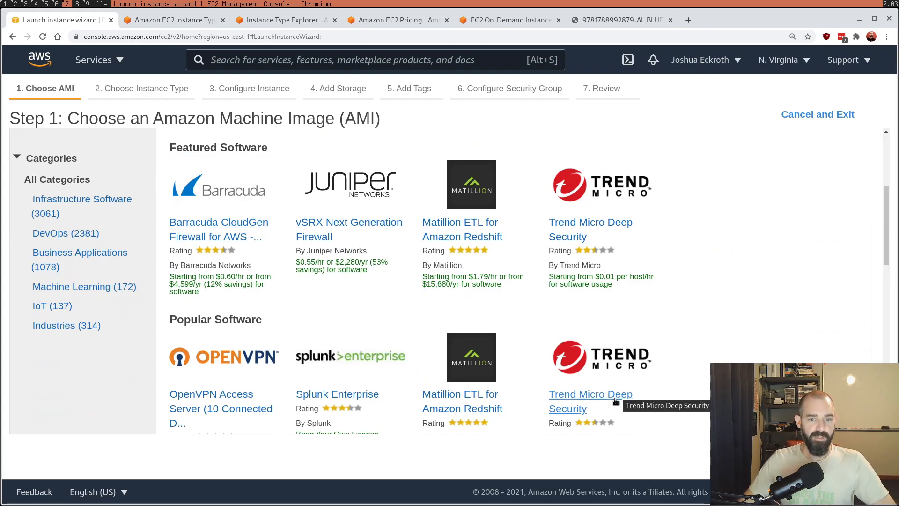
pyautogui.scroll(-4, 648, 385)
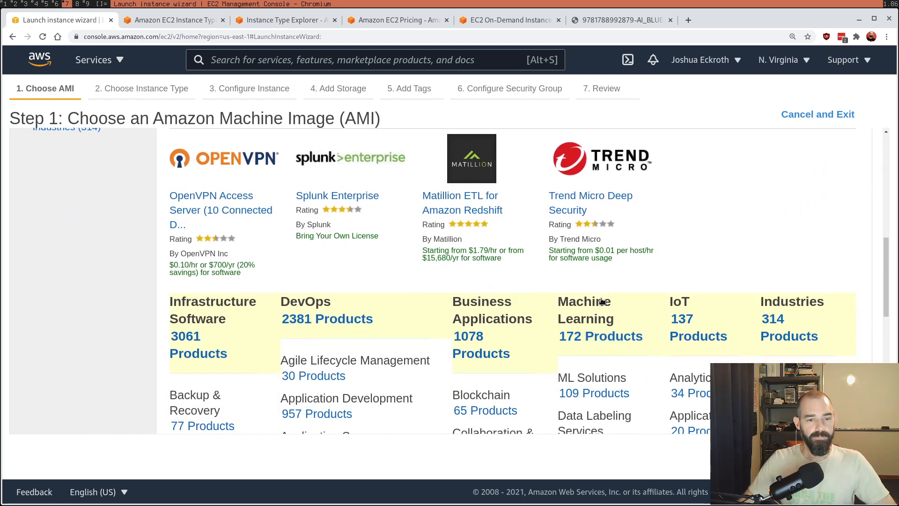
pyautogui.scroll(-4, 603, 302)
pyautogui.scroll(4, 434, 199)
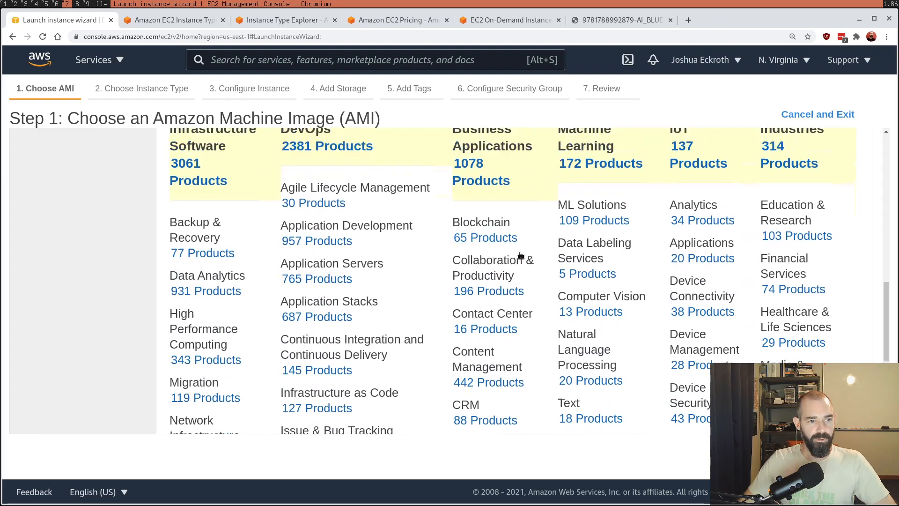
pyautogui.scroll(-8, 656, 313)
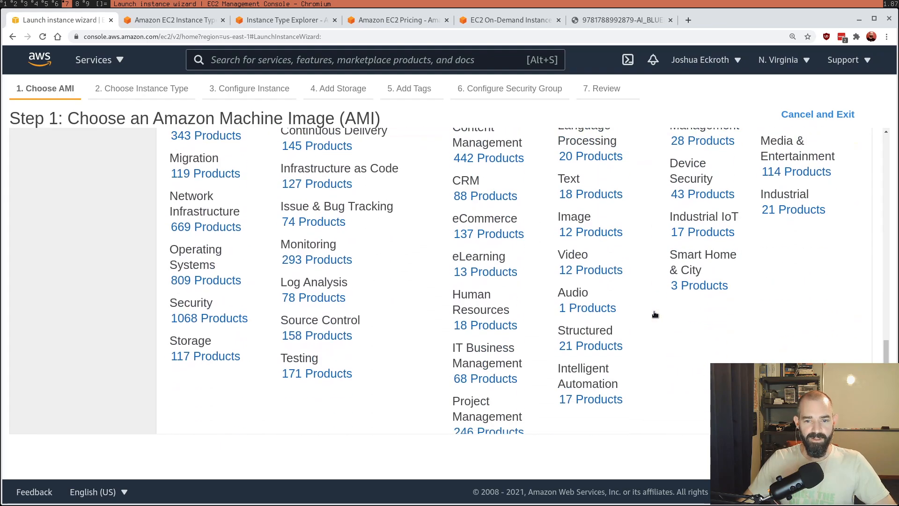
# Step: Choose the 64-bit (x86) Amazon Linux 2 AMI (HVM), SSD Volume Type, from Quick Start and look over the available instance types
pyautogui.scroll(10, 646, 315)
pyautogui.click(73, 229)
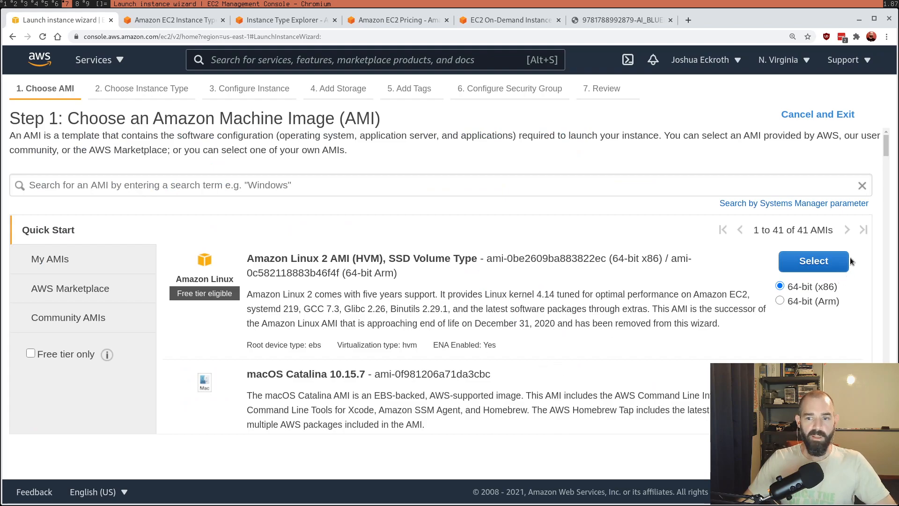
pyautogui.click(827, 267)
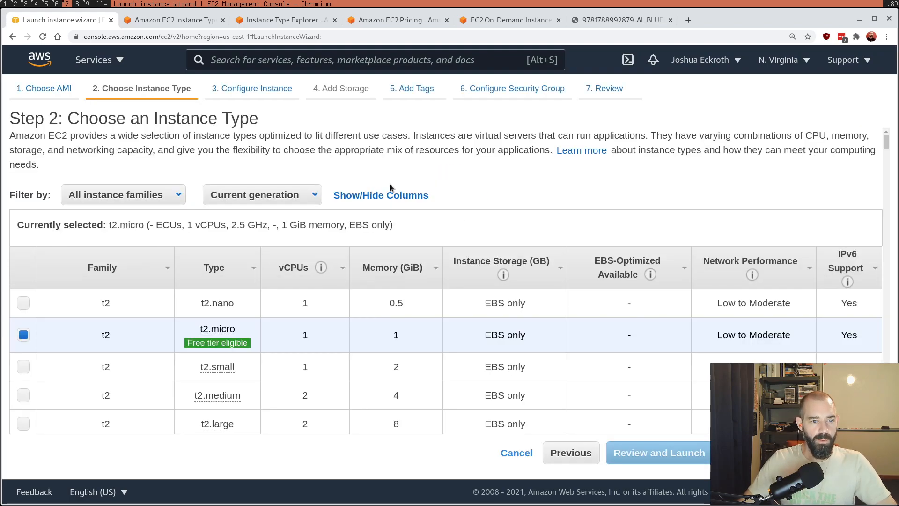
pyautogui.scroll(-5, 499, 211)
pyautogui.scroll(4, 498, 211)
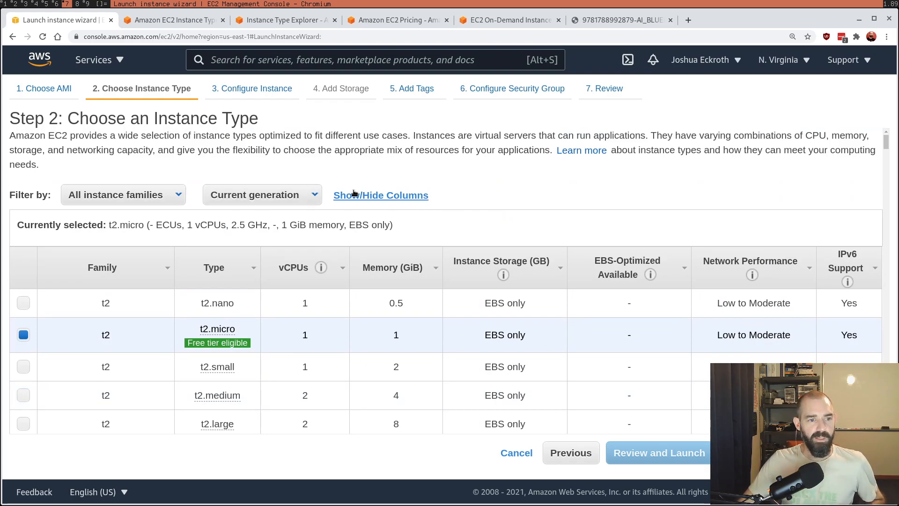
# Step: Examine the Amazon EC2 Instance Types page, from the General Purpose families through the Memory Optimized ones
pyautogui.click(172, 24)
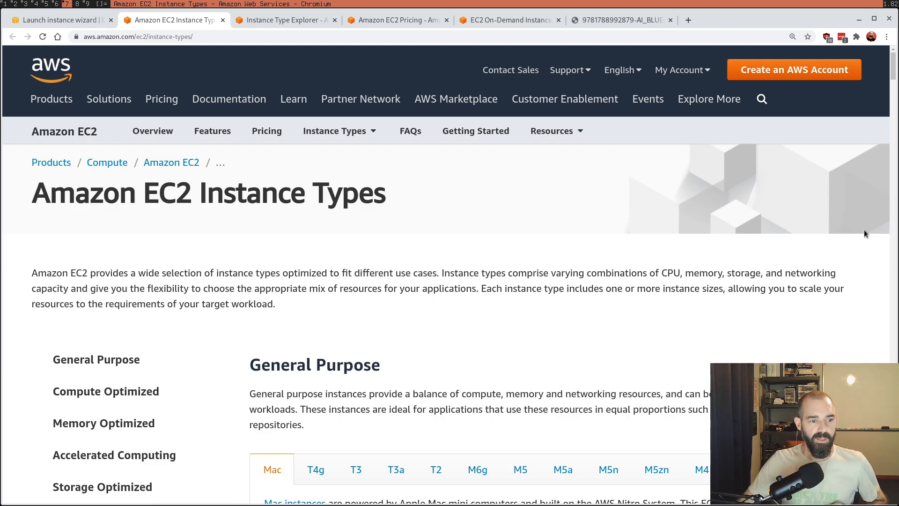
pyautogui.scroll(-4, 843, 225)
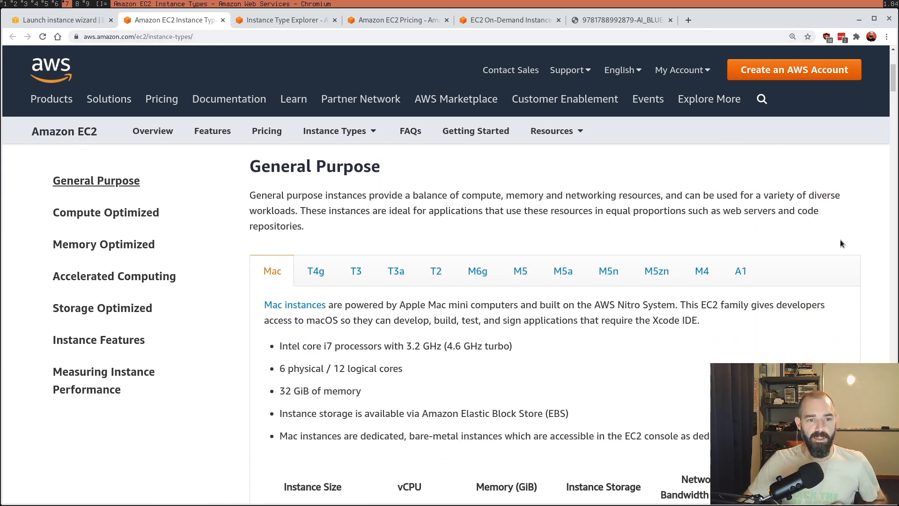
pyautogui.scroll(-2, 834, 247)
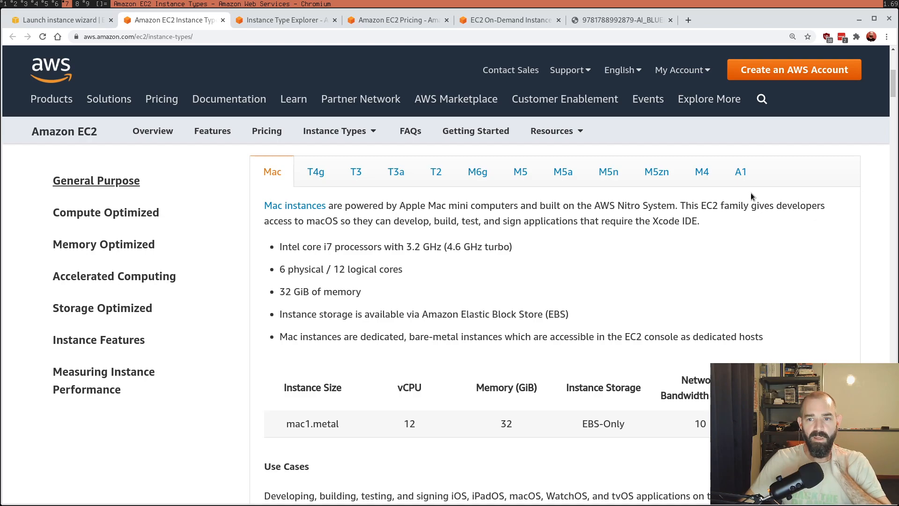
pyautogui.scroll(-12, 756, 190)
pyautogui.scroll(-20, 573, 323)
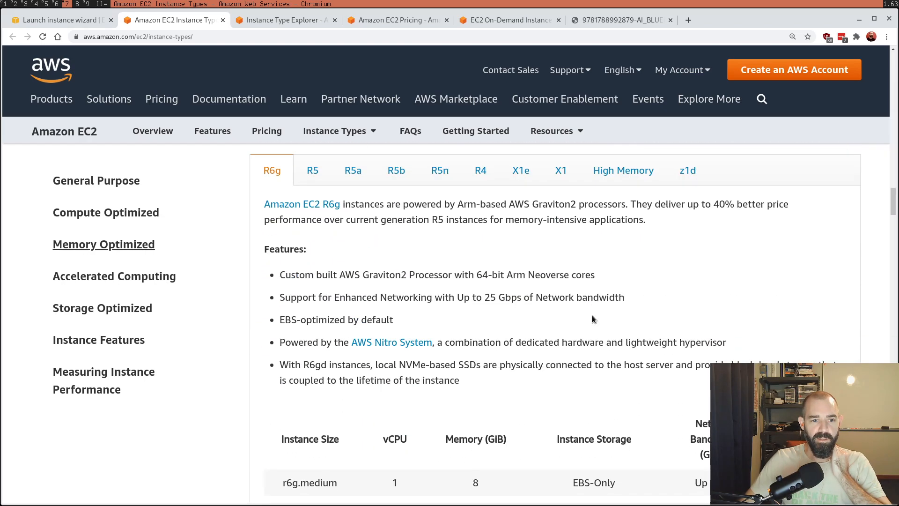
pyautogui.scroll(18, 611, 313)
pyautogui.scroll(15, 610, 299)
pyautogui.scroll(-3, 408, 280)
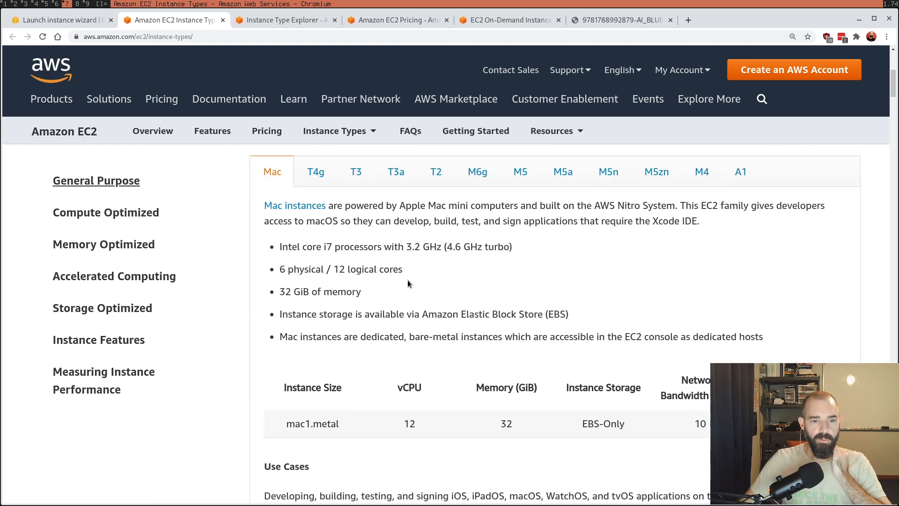
pyautogui.click(307, 185)
pyautogui.scroll(2, 307, 187)
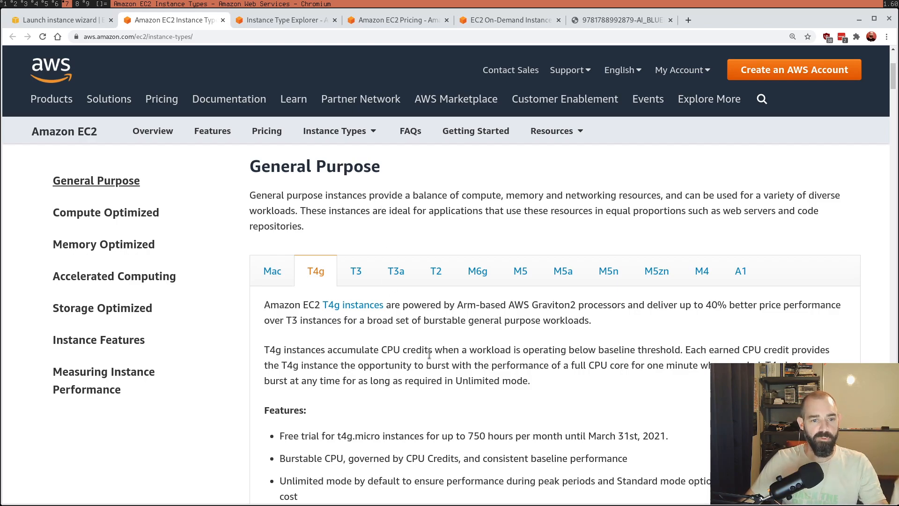
pyautogui.click(435, 282)
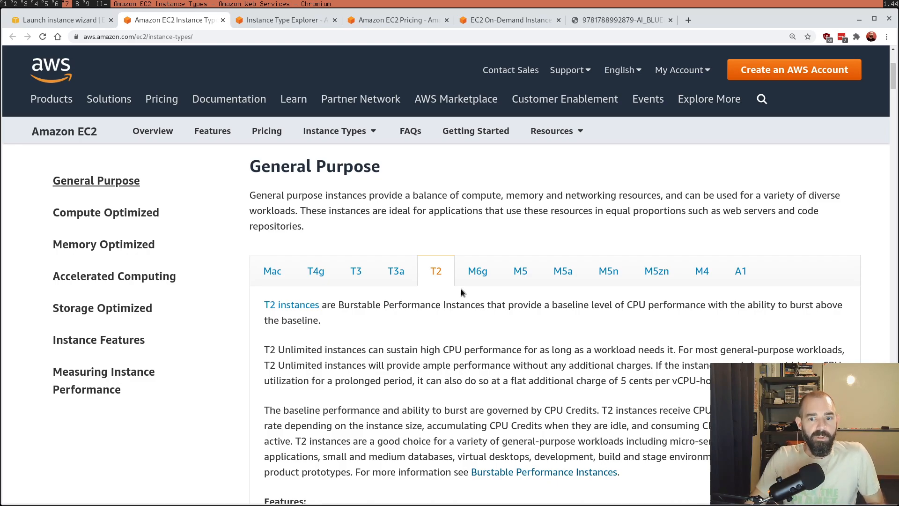
pyautogui.click(622, 26)
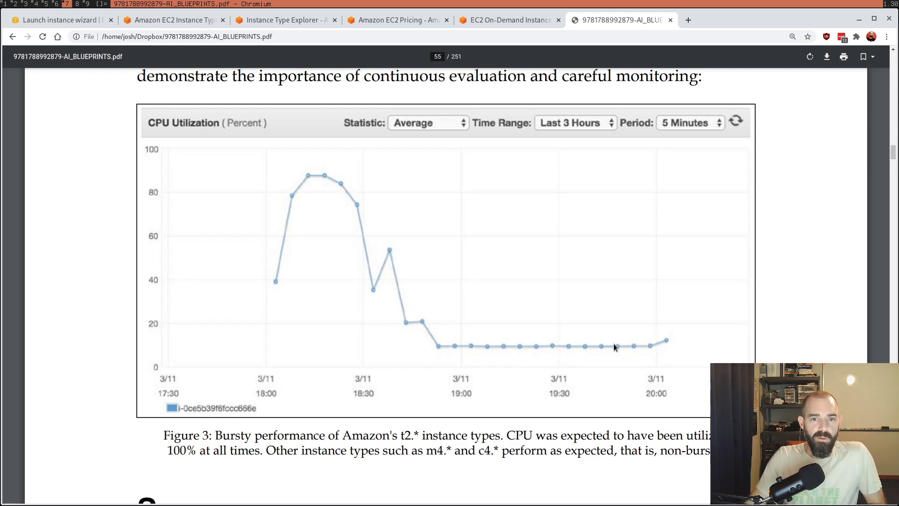
# Step: Return to the Amazon EC2 Instance Types page and read the T2 features and the General Purpose notes
pyautogui.click(178, 20)
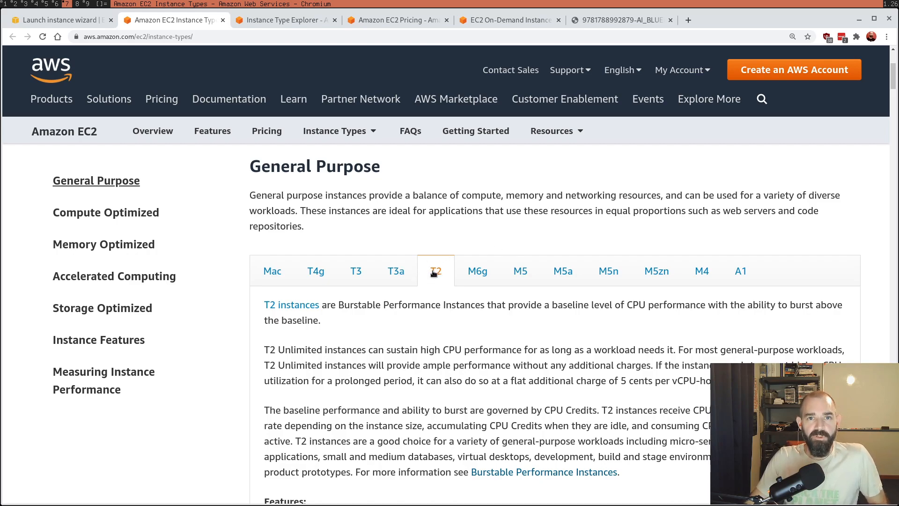
pyautogui.scroll(-10, 643, 296)
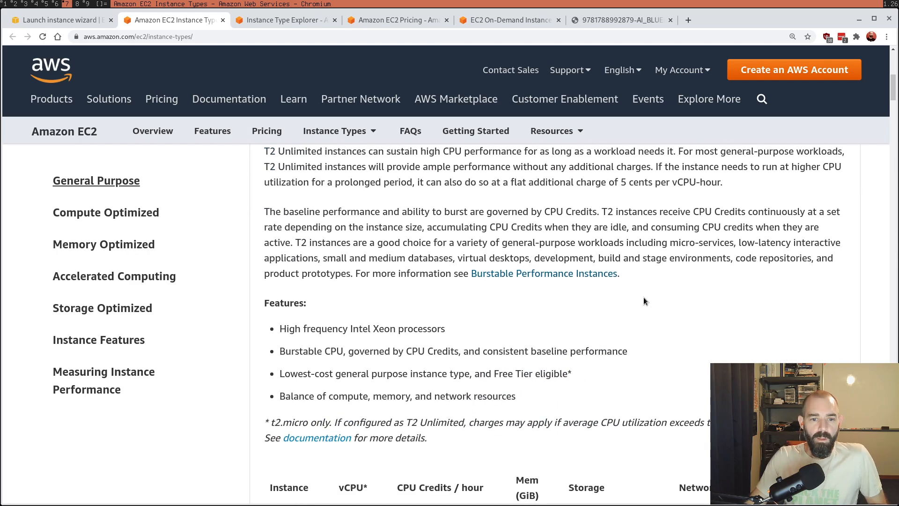
pyautogui.scroll(-15, 643, 294)
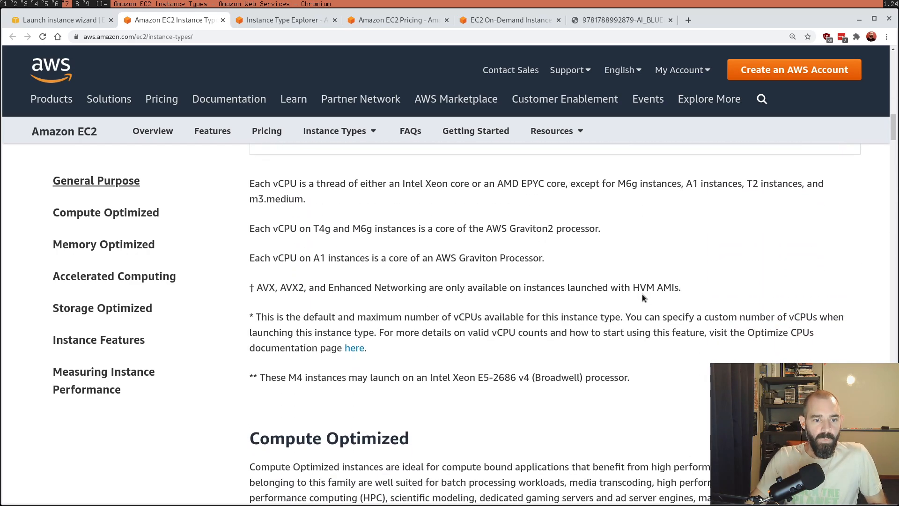
pyautogui.scroll(2, 641, 293)
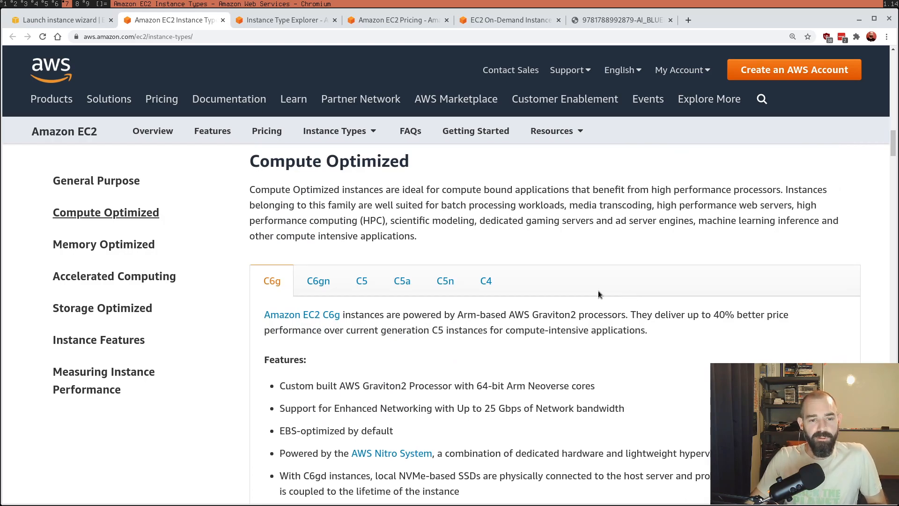
# Step: Read the C6gn, C5 and C5a descriptions under Compute Optimized, including the processor details and the C5a model table
pyautogui.scroll(-5, 534, 315)
pyautogui.scroll(3, 528, 309)
pyautogui.click(318, 183)
pyautogui.click(355, 184)
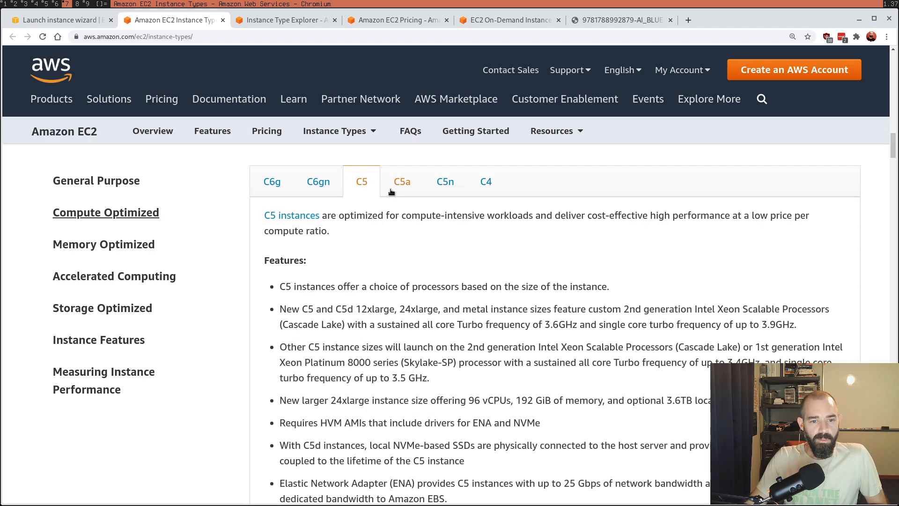
pyautogui.click(393, 191)
pyautogui.moveTo(280, 271); pyautogui.dragTo(672, 271)
pyautogui.click(671, 280)
pyautogui.scroll(-5, 650, 288)
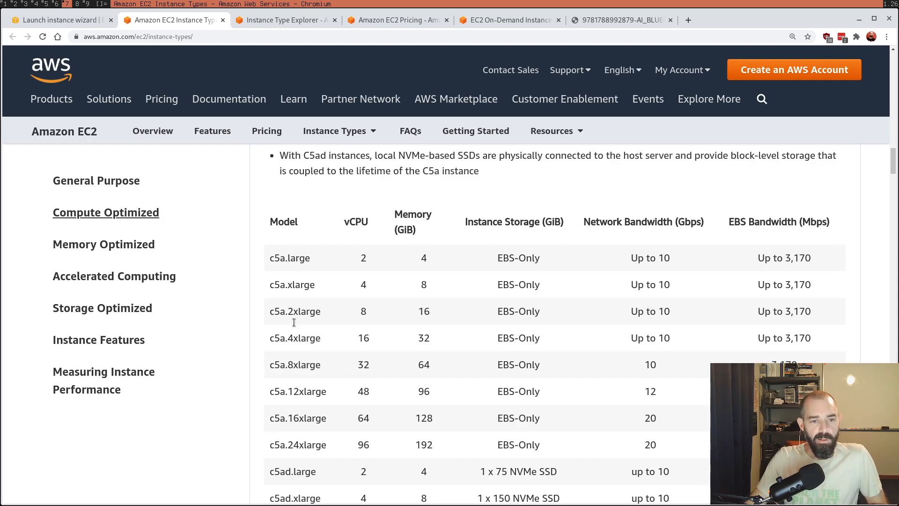
# Step: Examine the Memory Optimized section with its R6g description and table of instance sizes
pyautogui.scroll(-20, 358, 419)
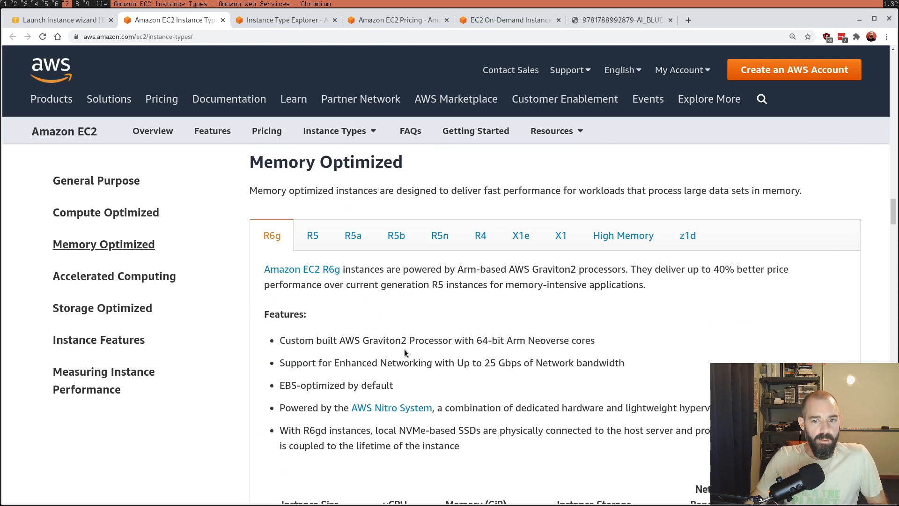
pyautogui.scroll(-6, 527, 334)
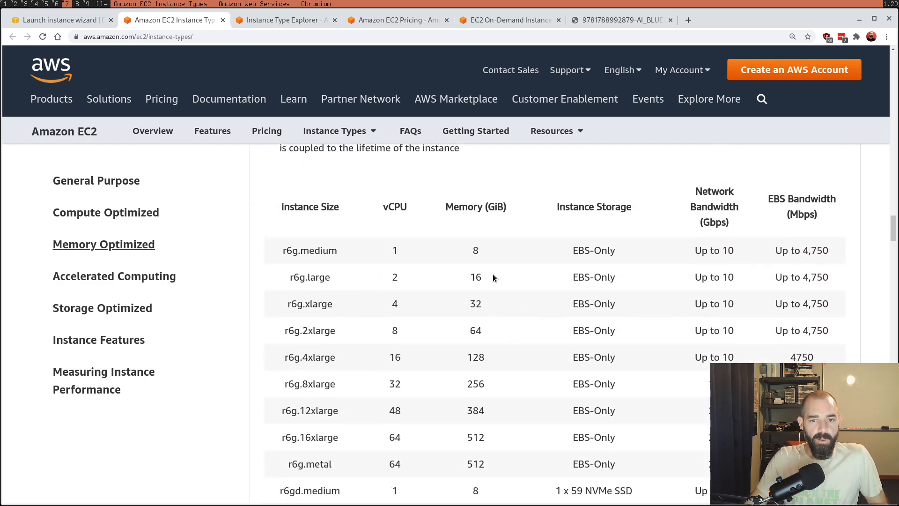
pyautogui.scroll(-18, 509, 425)
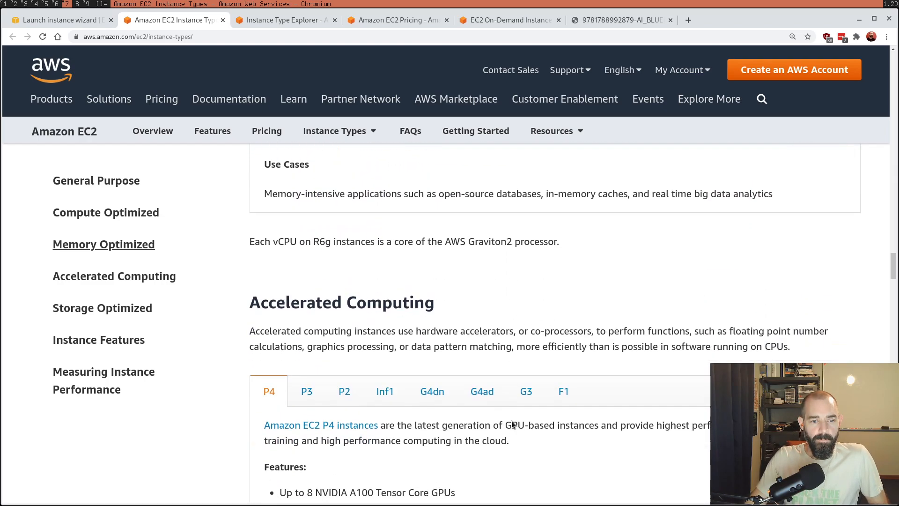
# Step: Read the G3 description under Accelerated Computing, highlighting the NVIDIA Tesla M60 GPU feature and the g3.16xlarge specifications
pyautogui.scroll(-2, 511, 419)
pyautogui.scroll(2, 512, 411)
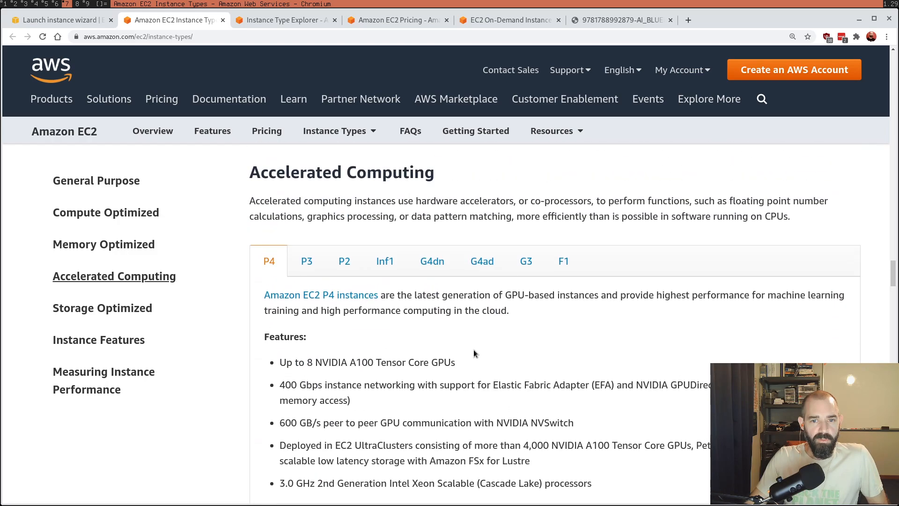
pyautogui.click(526, 262)
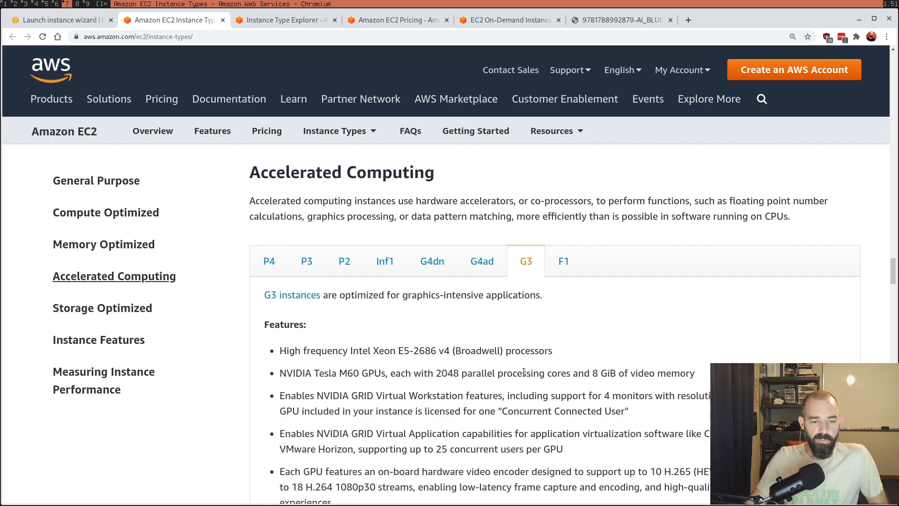
pyautogui.moveTo(280, 373); pyautogui.dragTo(434, 374)
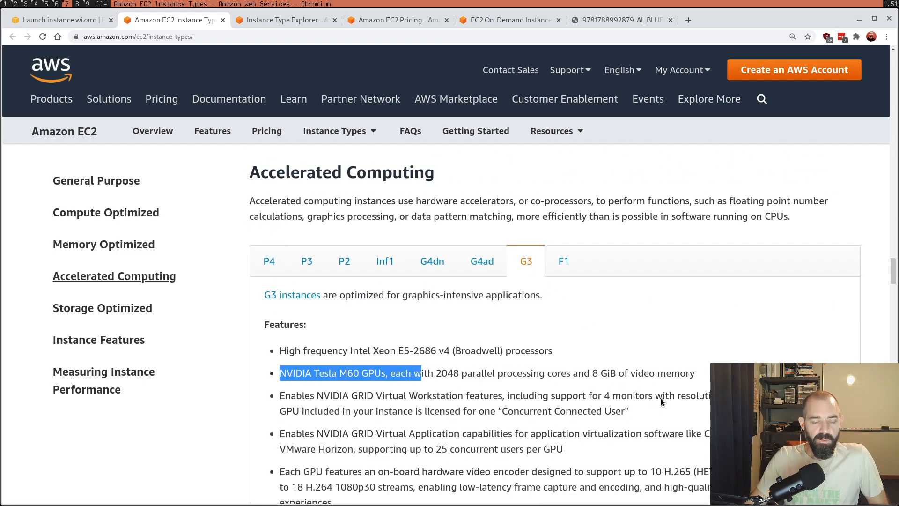
pyautogui.scroll(-6, 652, 301)
pyautogui.scroll(4, 652, 300)
pyautogui.scroll(-4, 652, 300)
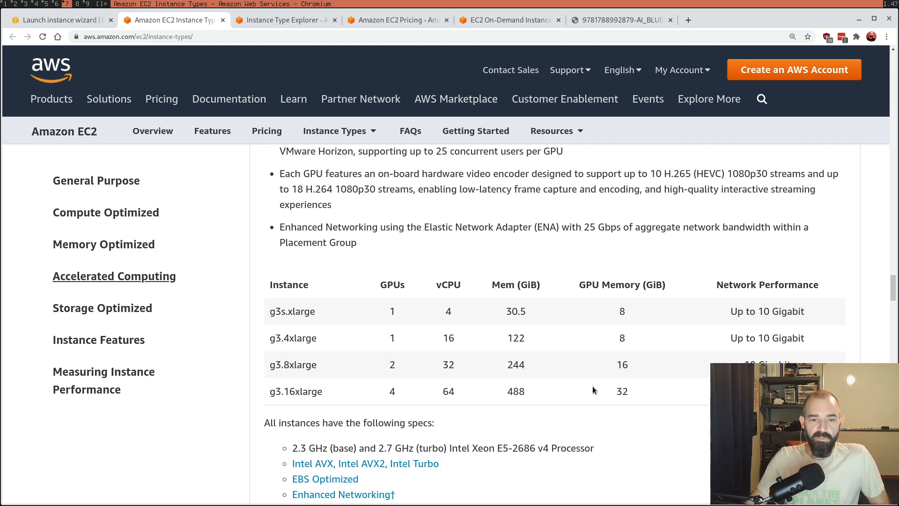
pyautogui.moveTo(388, 396); pyautogui.dragTo(672, 396)
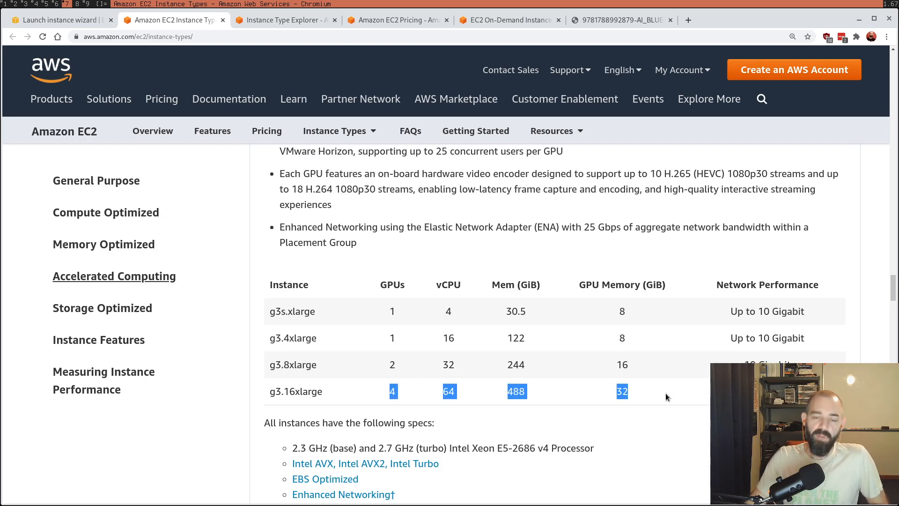
pyautogui.click(663, 397)
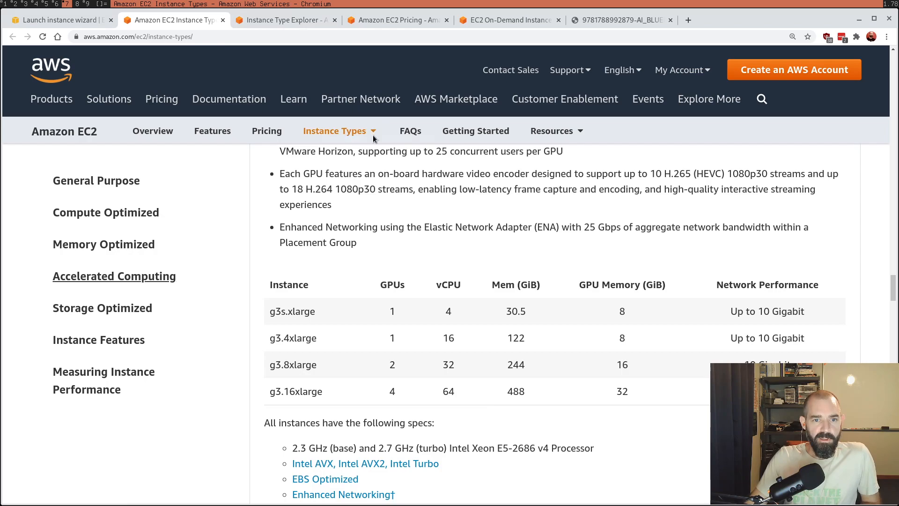
# Step: Switch to the Instance Type Explorer and filter the instances by Storage Optimized and NVIDIA GPU
pyautogui.click(273, 23)
pyautogui.scroll(-7, 267, 262)
pyautogui.scroll(3, 234, 270)
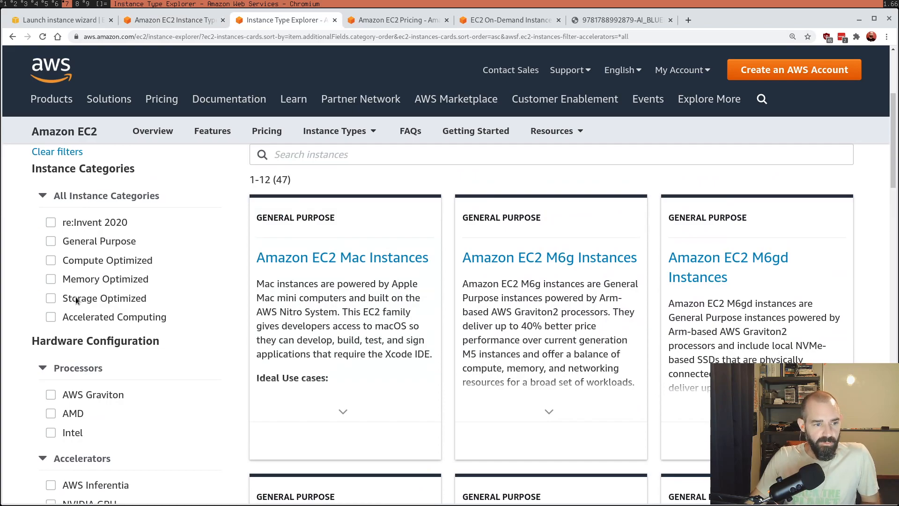
pyautogui.click(52, 300)
pyautogui.scroll(-4, 53, 253)
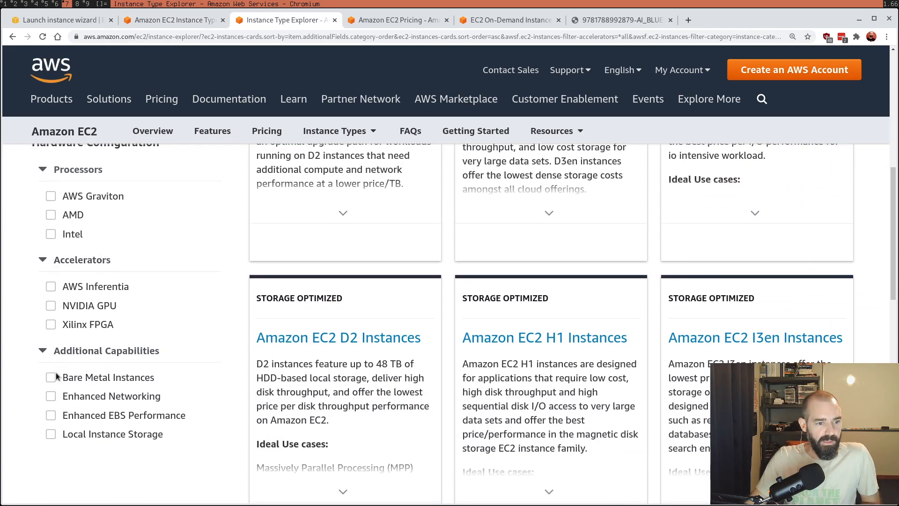
pyautogui.click(51, 306)
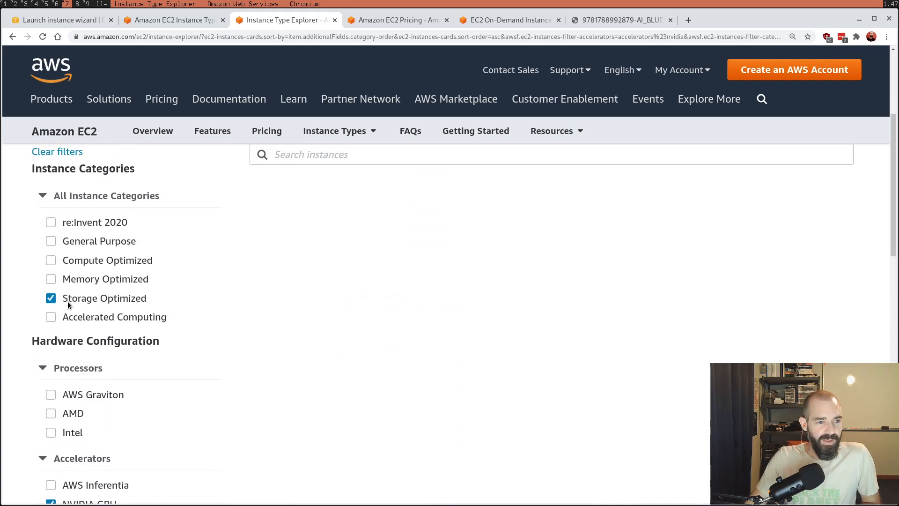
# Step: Try the Compute Optimized category with NVIDIA GPU, and clear the category filters, including Storage Optimized
pyautogui.click(51, 261)
pyautogui.scroll(-4, 117, 421)
pyautogui.scroll(4, 113, 414)
pyautogui.click(52, 260)
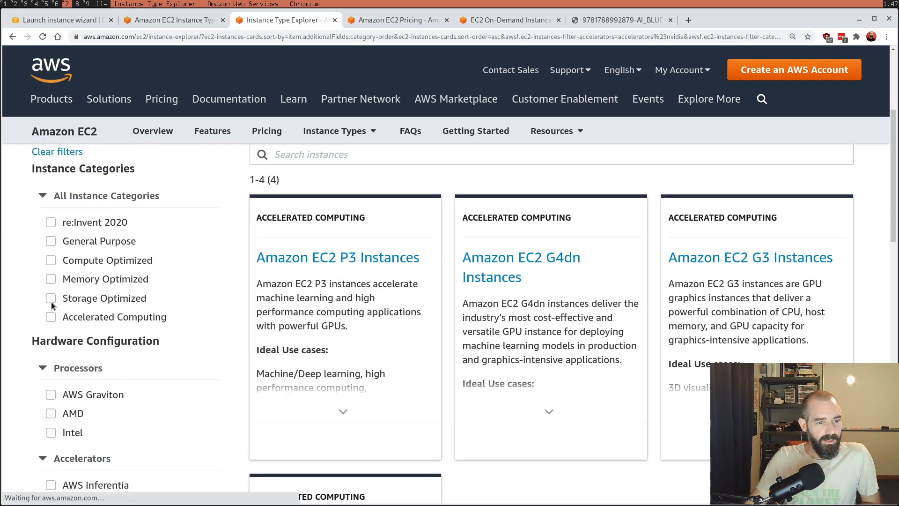
# Step: Look over the NVIDIA GPU instances and expand the Amazon EC2 P3 Instances card to read its use cases and key technology
pyautogui.scroll(-8, 102, 472)
pyautogui.scroll(8, 102, 472)
pyautogui.click(345, 412)
pyautogui.scroll(-8, 350, 408)
pyautogui.scroll(8, 366, 404)
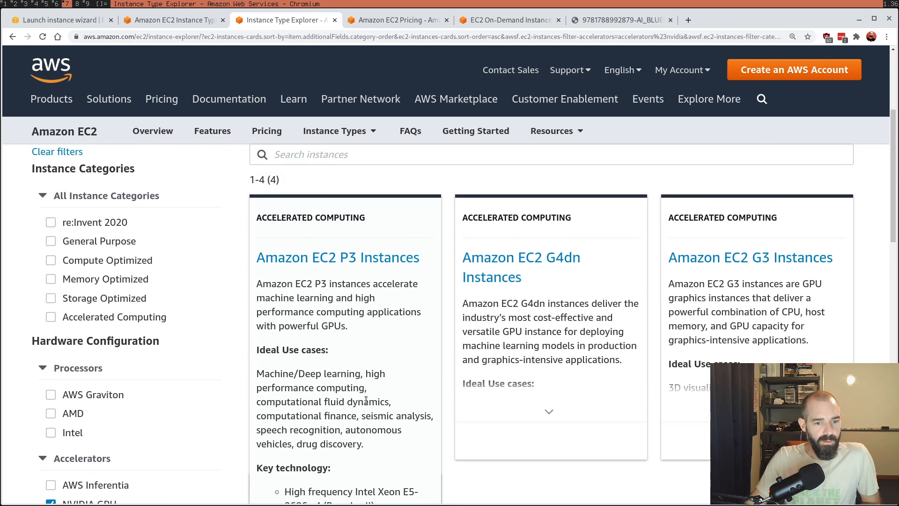
pyautogui.scroll(4, 365, 397)
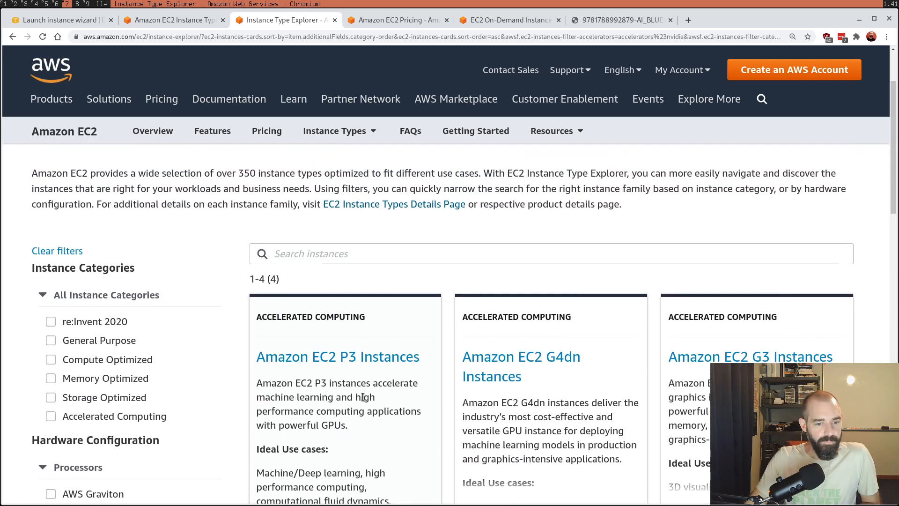
# Step: Try the Compute Optimized, Memory Optimized and Accelerated Computing categories one at a time together with the NVIDIA GPU filter
pyautogui.click(89, 359)
pyautogui.click(88, 359)
pyautogui.click(92, 378)
pyautogui.click(92, 377)
pyautogui.click(91, 416)
pyautogui.scroll(-3, 207, 378)
pyautogui.scroll(-1, 207, 377)
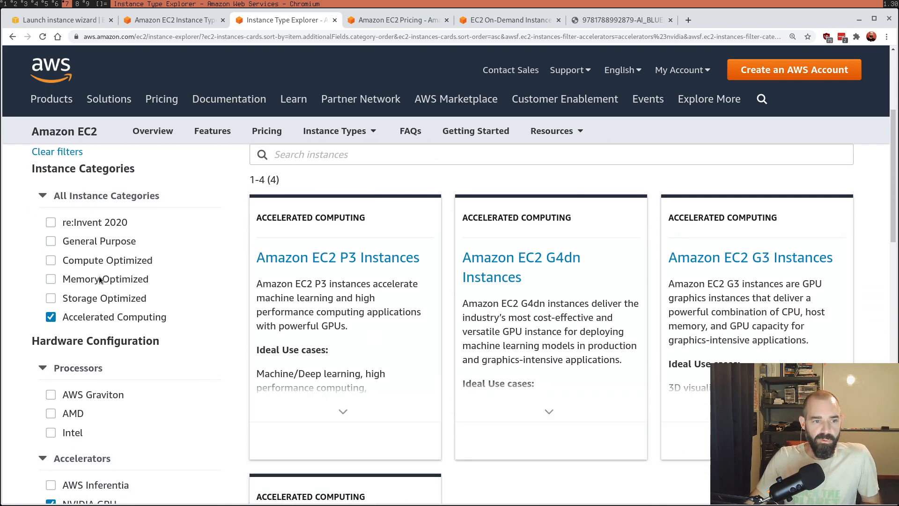
# Step: Replace the Accelerated Computing and NVIDIA GPU filters with the Intel processor and Compute Optimized category
pyautogui.click(106, 317)
pyautogui.click(79, 433)
pyautogui.scroll(-4, 96, 420)
pyautogui.click(79, 310)
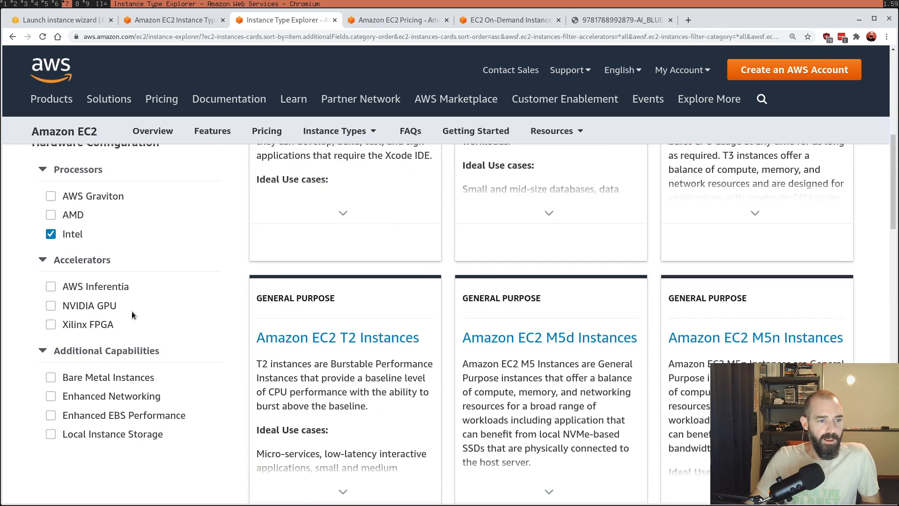
pyautogui.scroll(5, 141, 309)
pyautogui.scroll(-1, 138, 342)
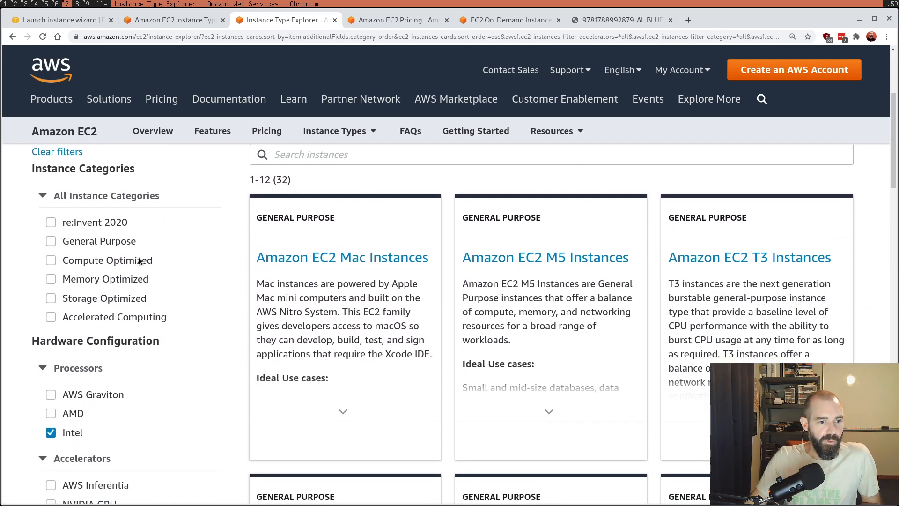
pyautogui.click(139, 260)
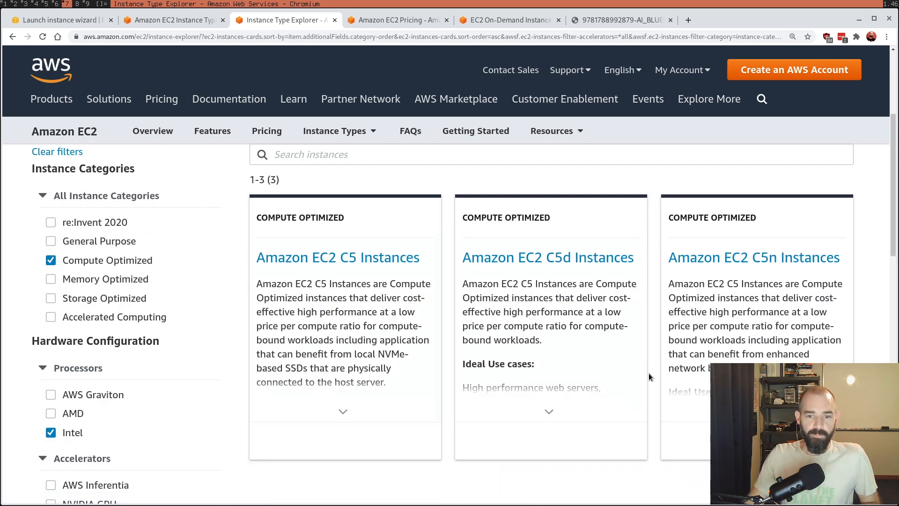
# Step: Switch to the Amazon EC2 Pricing page and look over per-second billing and the On-Demand and Spot instance options
pyautogui.click(358, 24)
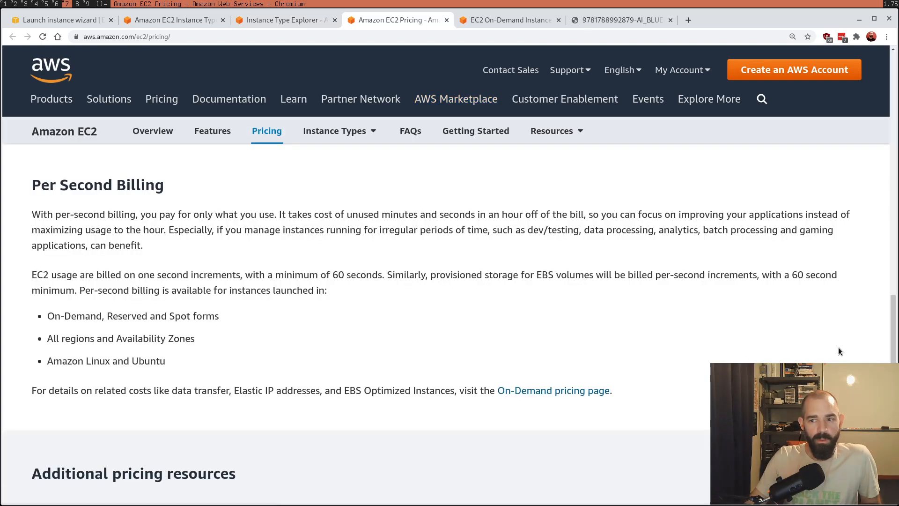
pyautogui.scroll(-4, 841, 341)
pyautogui.scroll(10, 841, 340)
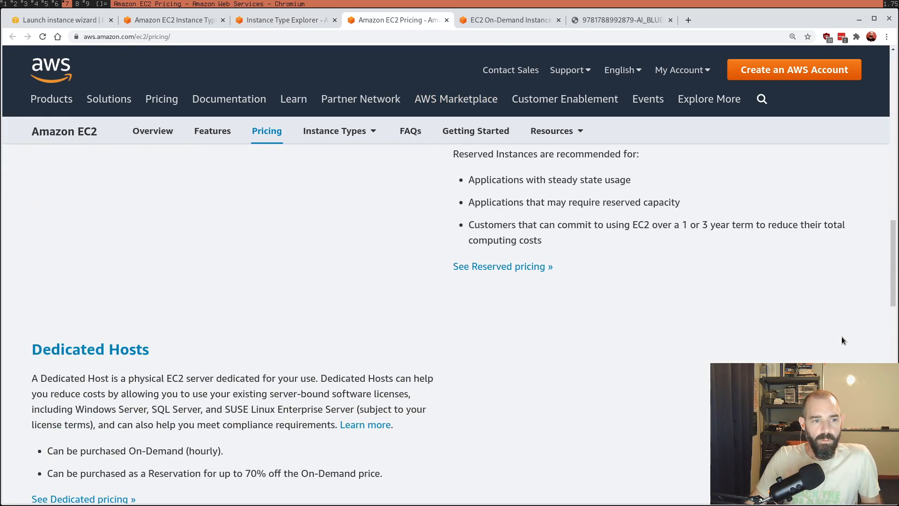
pyautogui.scroll(10, 841, 337)
pyautogui.scroll(-5, 839, 339)
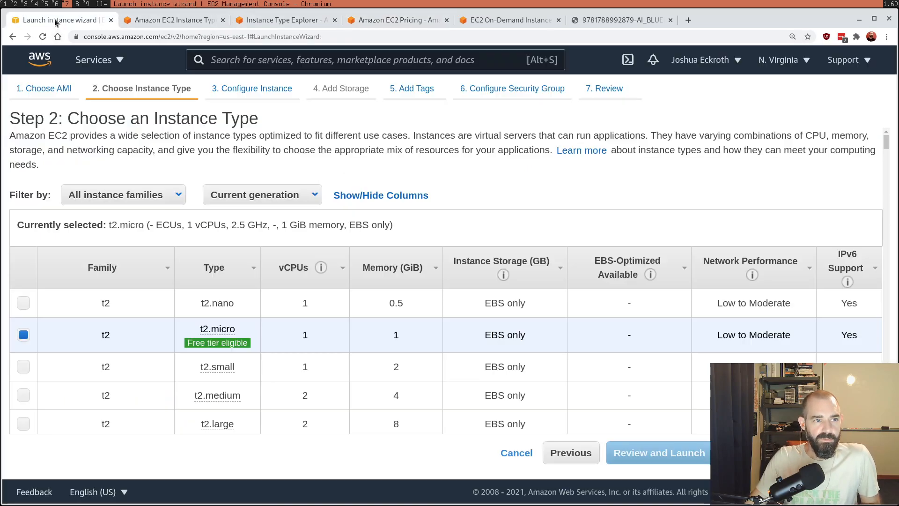
# Step: Return to the launch wizard and look over the t2 instance types around the free-tier-eligible t2.micro
pyautogui.click(55, 20)
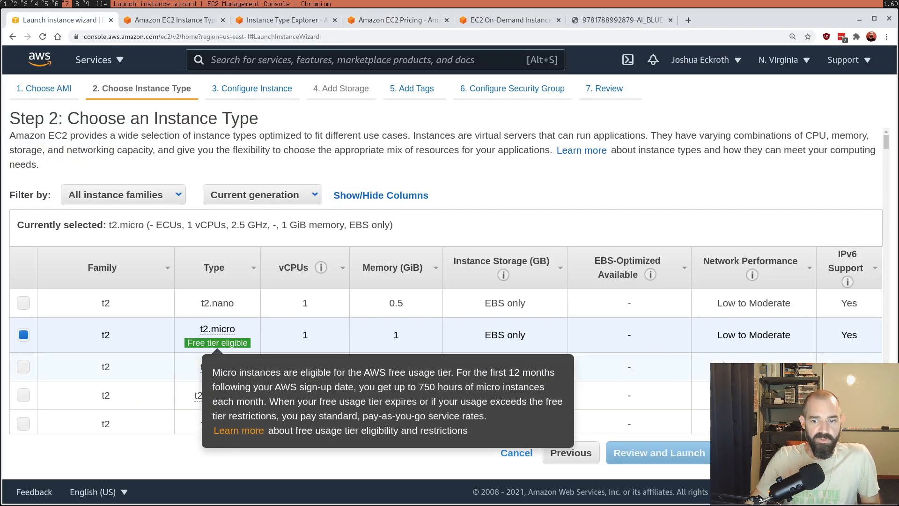
pyautogui.scroll(-1, 702, 313)
pyautogui.scroll(-5, 697, 310)
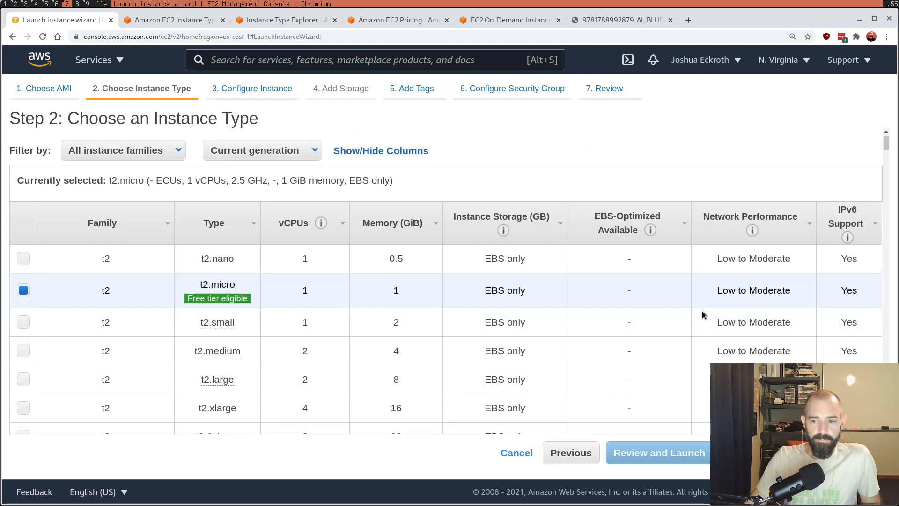
pyautogui.scroll(4, 696, 310)
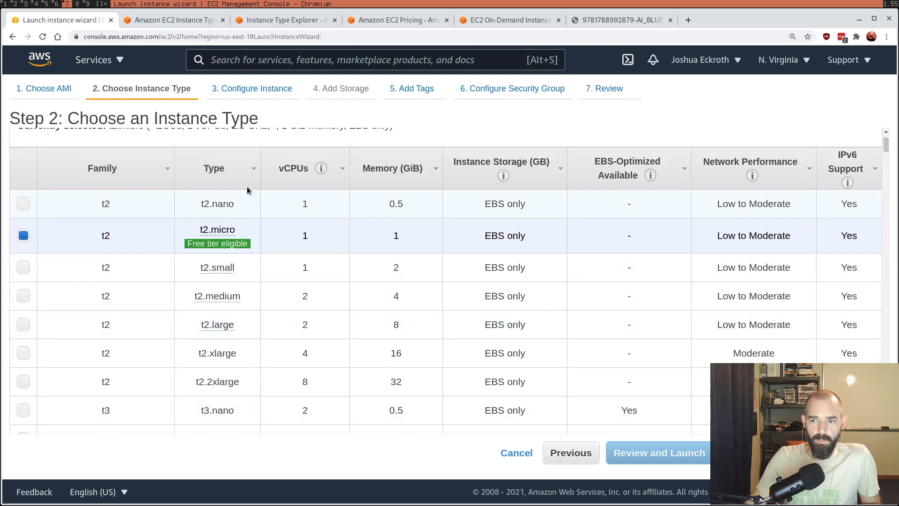
# Step: Read the Spot, Savings Plans, Reserved Instances and Dedicated Hosts descriptions on the Amazon EC2 Pricing page
pyautogui.click(421, 21)
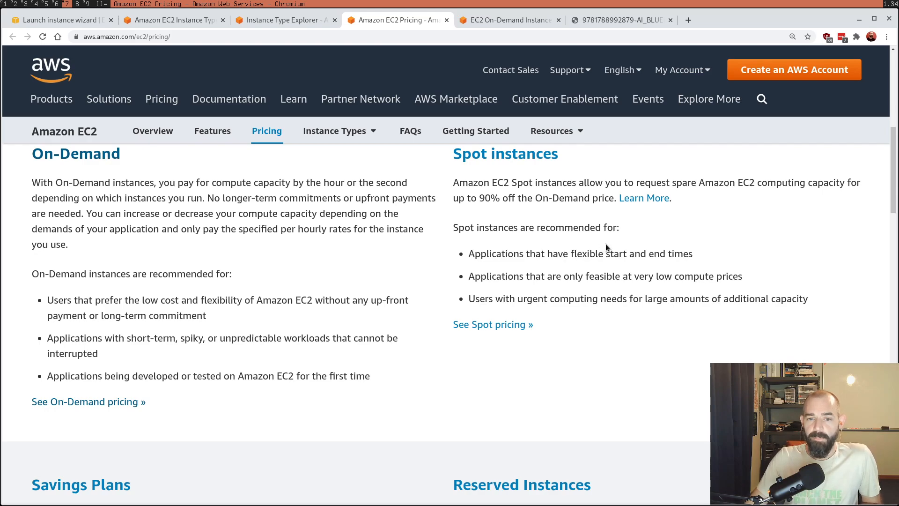
pyautogui.scroll(-6, 751, 269)
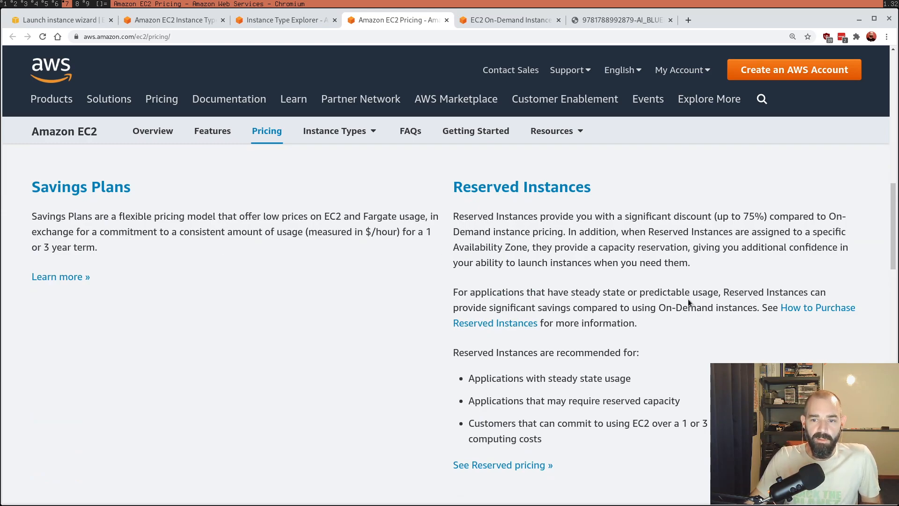
pyautogui.scroll(-6, 704, 258)
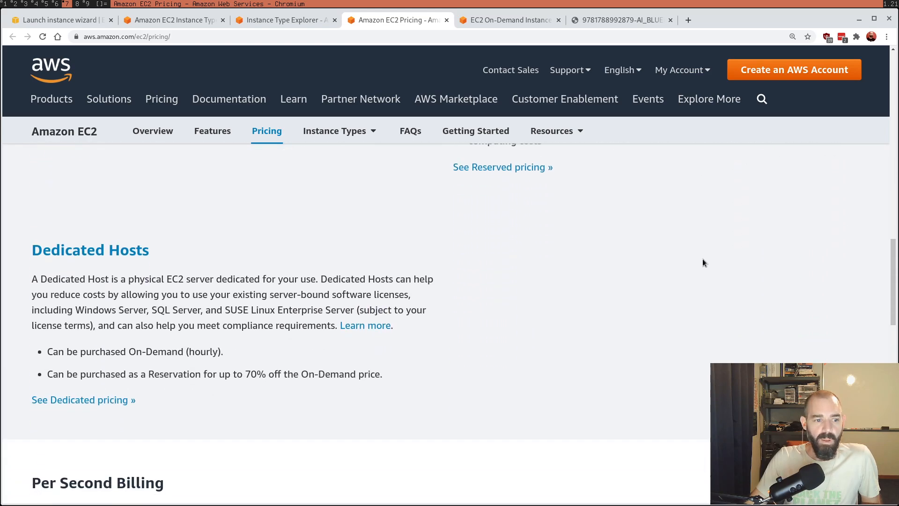
pyautogui.scroll(-2, 700, 253)
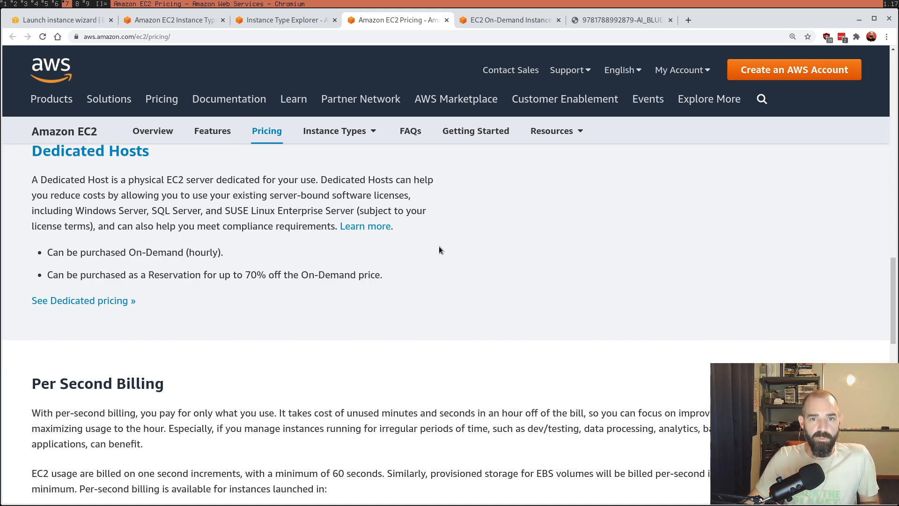
# Step: Switch to the EC2 On-Demand Pricing page and look over the Linux price table for the US East (Ohio) region
pyautogui.click(495, 20)
pyautogui.scroll(-6, 402, 308)
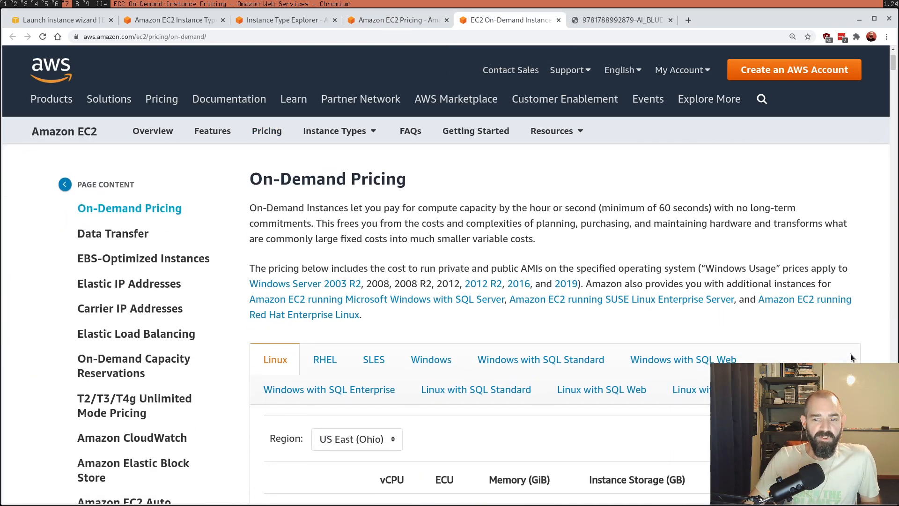
pyautogui.scroll(4, 401, 307)
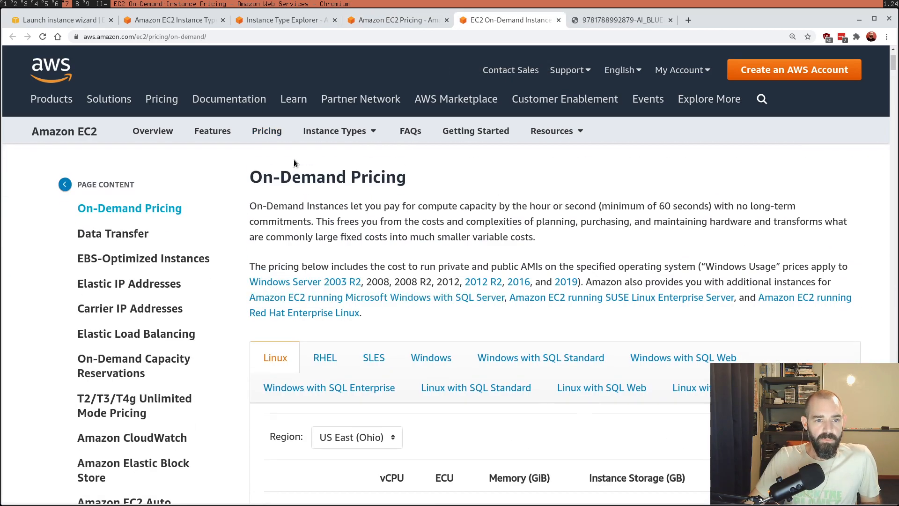
pyautogui.scroll(-4, 458, 265)
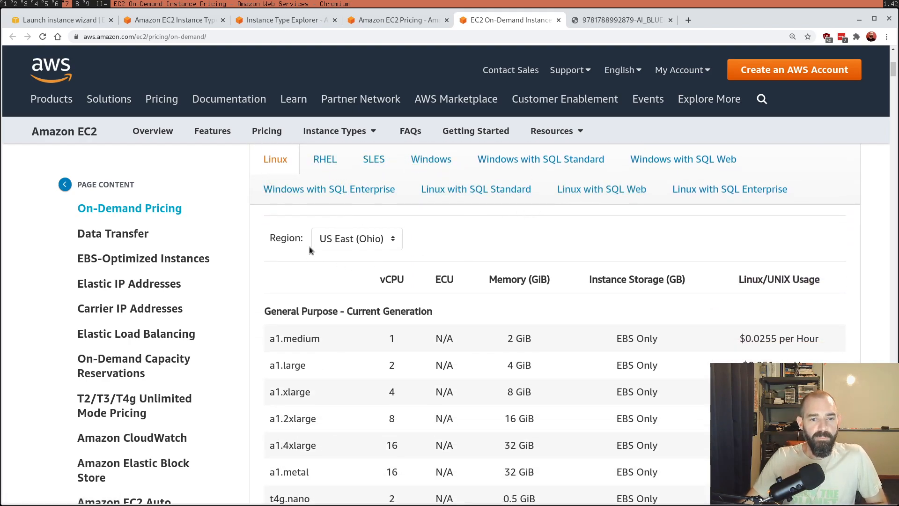
pyautogui.scroll(-4, 420, 299)
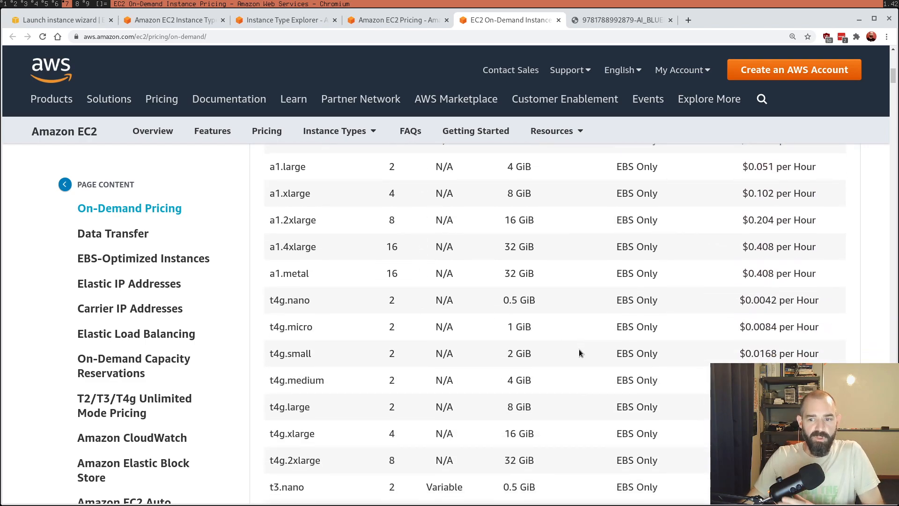
pyautogui.scroll(2, 579, 352)
pyautogui.scroll(1, 579, 352)
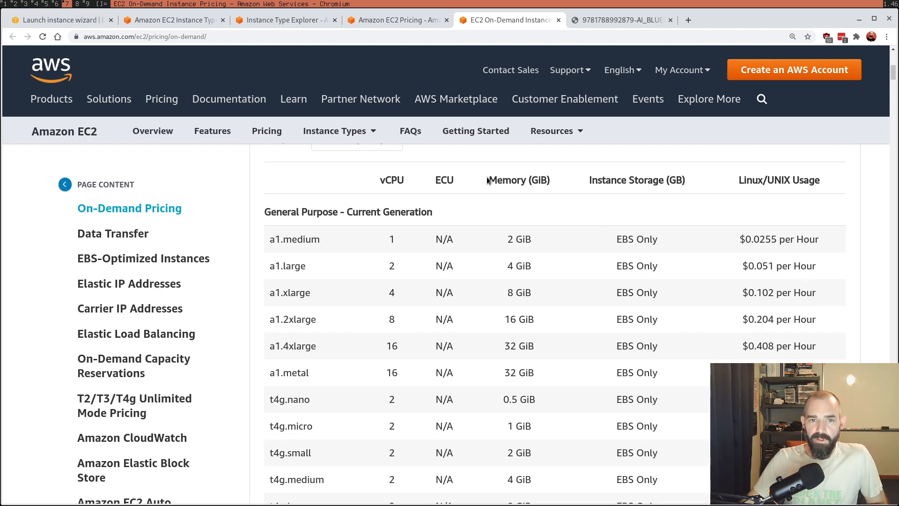
# Step: Return to the Amazon EC2 Pricing page and read the Per Second Billing section, highlighting the minimum billing duration
pyautogui.click(362, 24)
pyautogui.scroll(-8, 613, 260)
pyautogui.scroll(5, 614, 260)
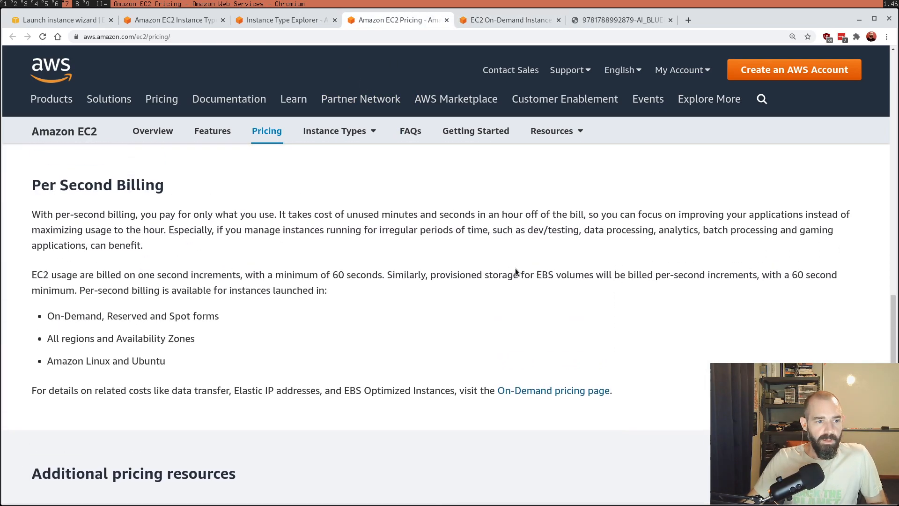
pyautogui.moveTo(28, 197); pyautogui.dragTo(168, 192)
pyautogui.click(276, 204)
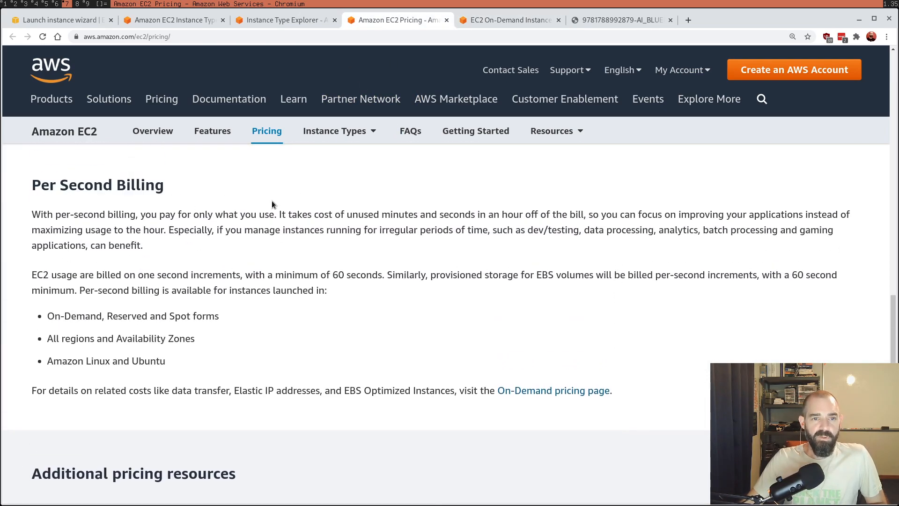
pyautogui.moveTo(273, 276); pyautogui.dragTo(382, 276)
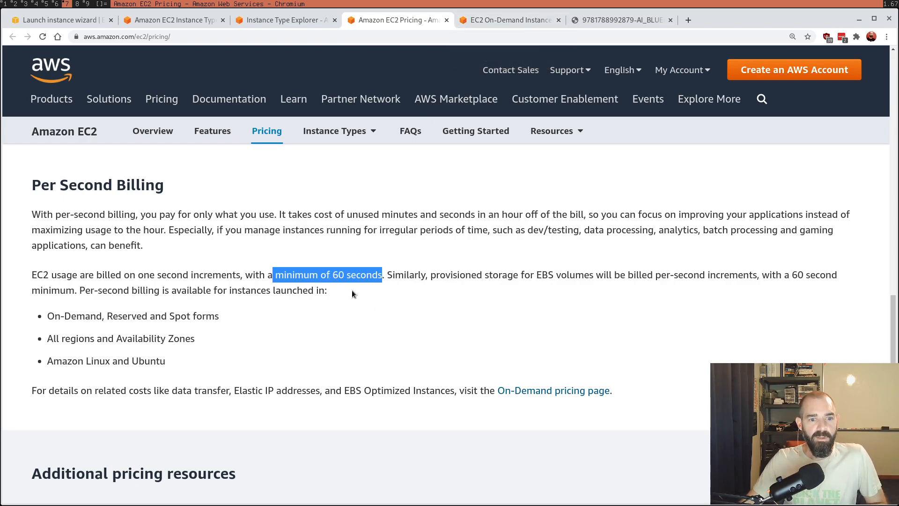
# Step: Look through the On-Demand Linux price table for the General Purpose instances, highlighting the t2.micro row with its hourly price
pyautogui.click(520, 23)
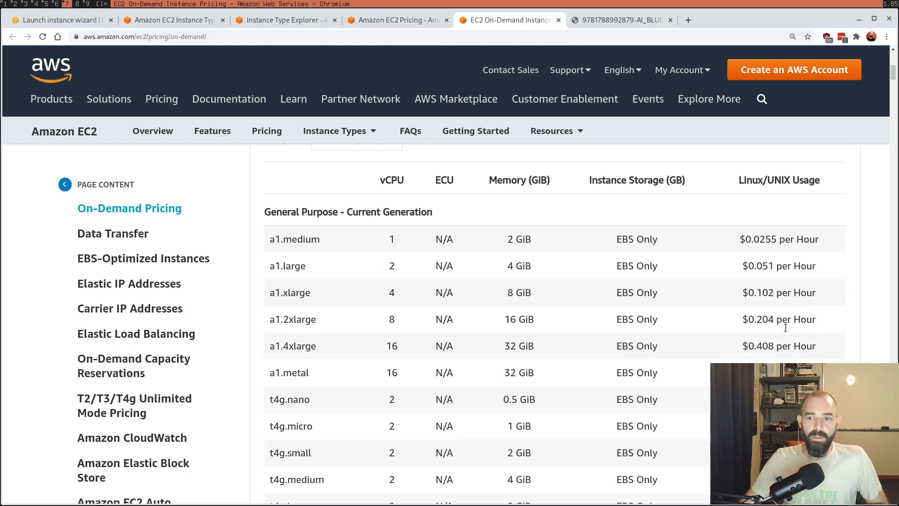
pyautogui.scroll(-2, 791, 341)
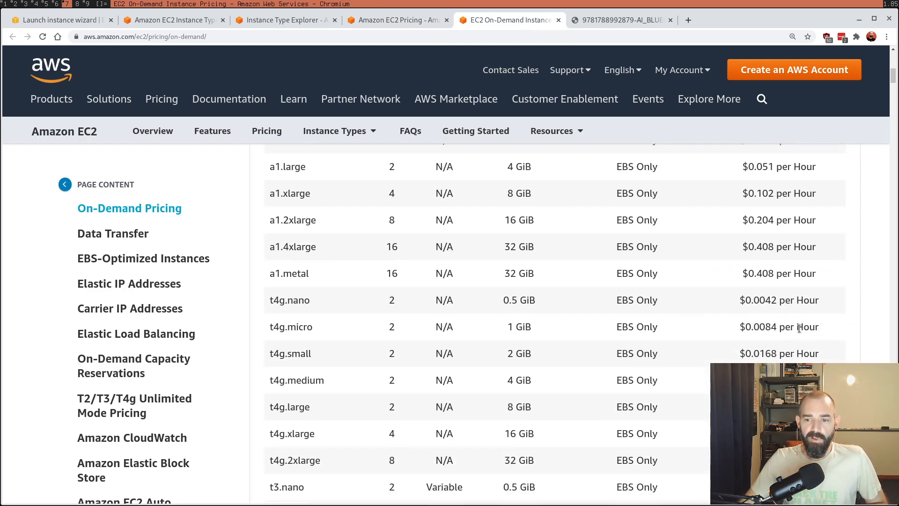
pyautogui.scroll(-2, 796, 327)
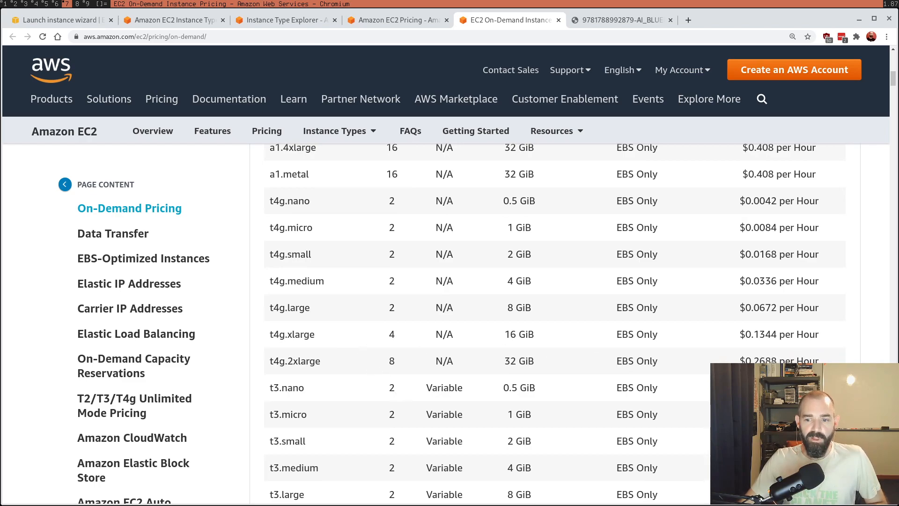
pyautogui.scroll(4, 777, 360)
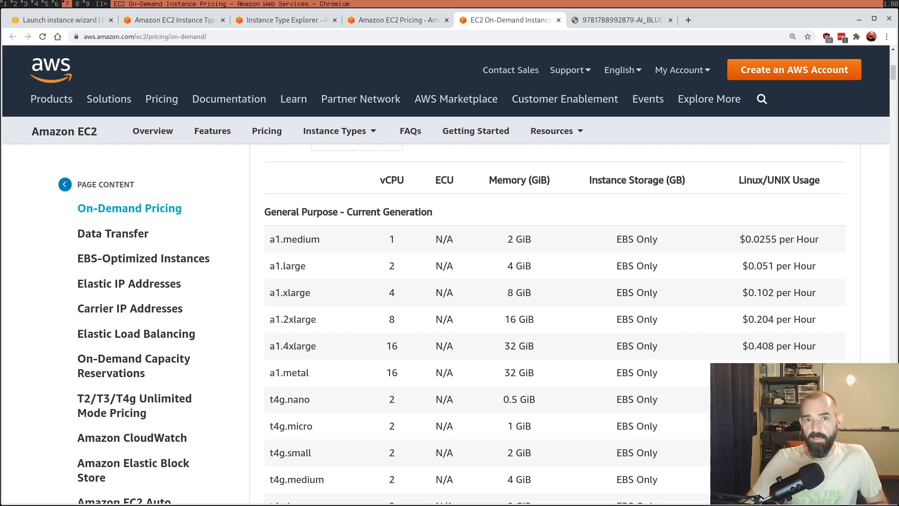
pyautogui.scroll(-4, 618, 353)
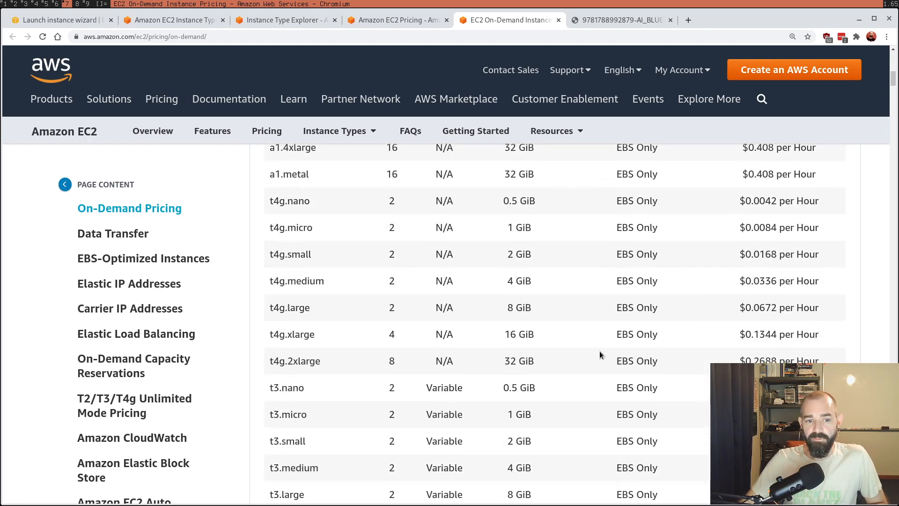
pyautogui.scroll(-2, 326, 355)
pyautogui.scroll(-8, 271, 335)
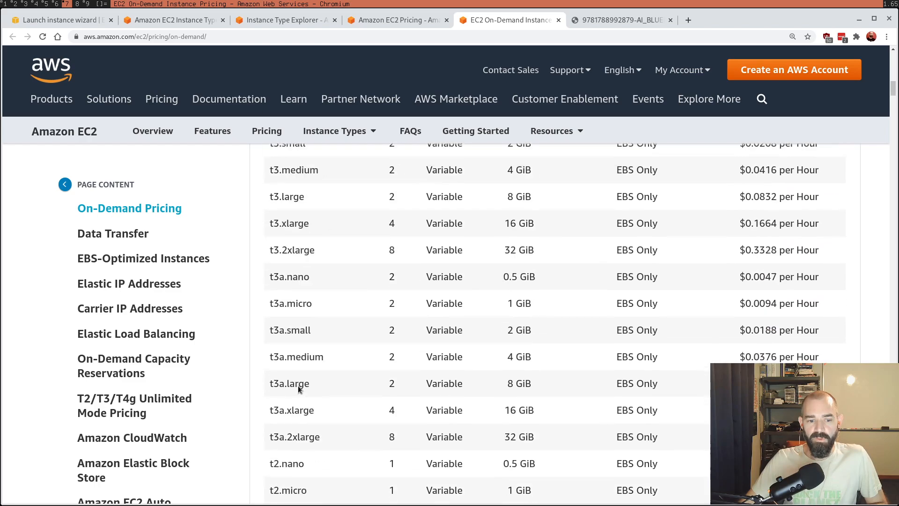
pyautogui.moveTo(275, 290); pyautogui.dragTo(836, 293)
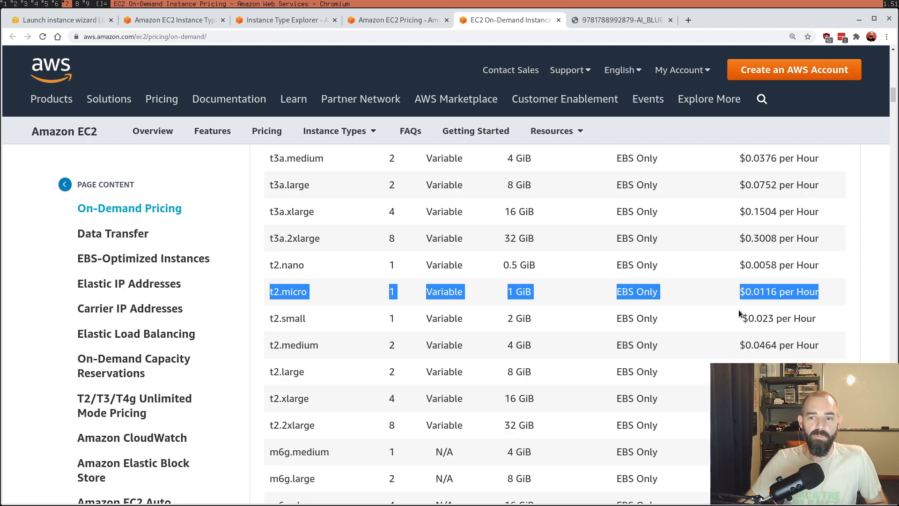
pyautogui.scroll(2, 710, 318)
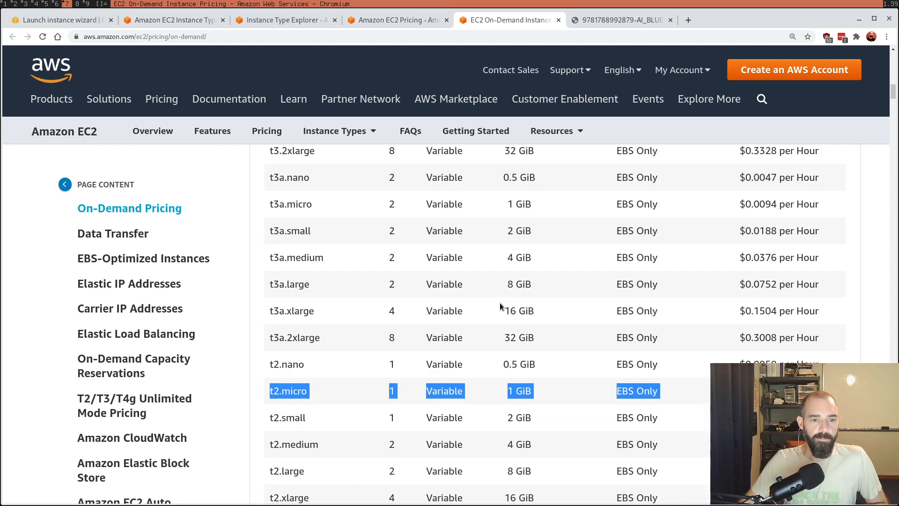
pyautogui.scroll(18, 494, 311)
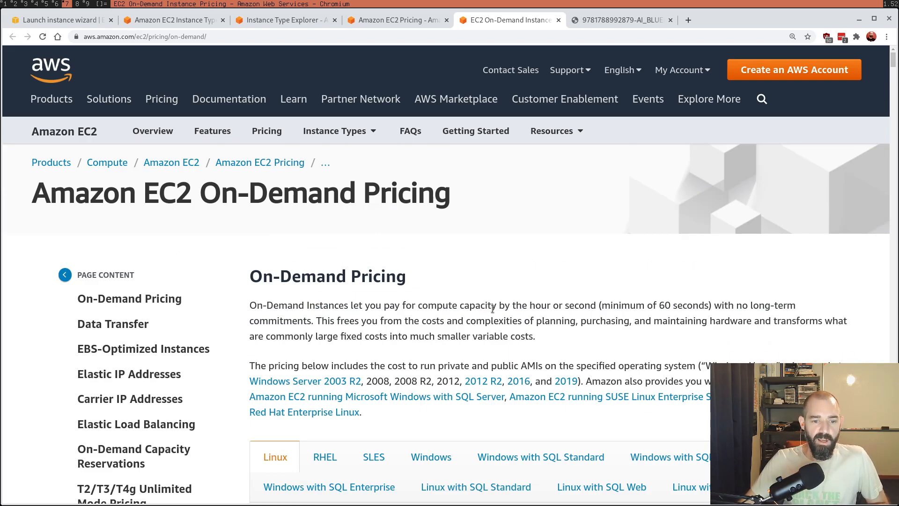
pyautogui.scroll(-2, 492, 308)
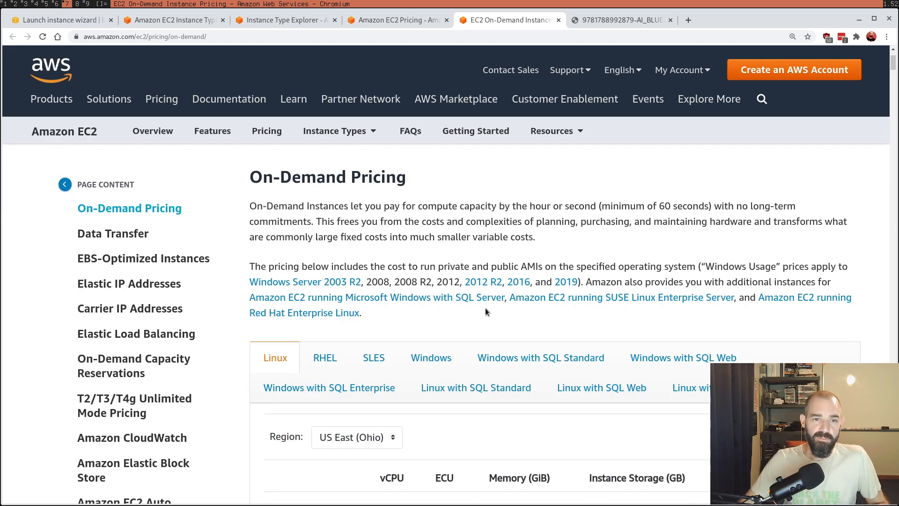
# Step: Return to the launch wizard and proceed with the selected t2.micro instance type to the Configure Instance Details step
pyautogui.click(60, 22)
pyautogui.moveTo(223, 242)
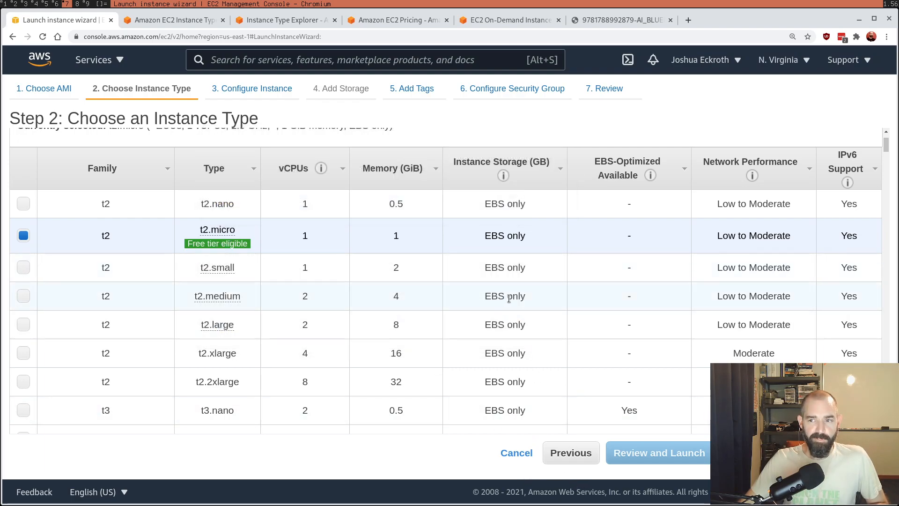
pyautogui.moveTo(886, 146)
pyautogui.mouseDown()
pyautogui.moveTo(861, 361)
pyautogui.moveTo(880, 421)
pyautogui.moveTo(893, 222)
pyautogui.moveTo(887, 136)
pyautogui.mouseUp()
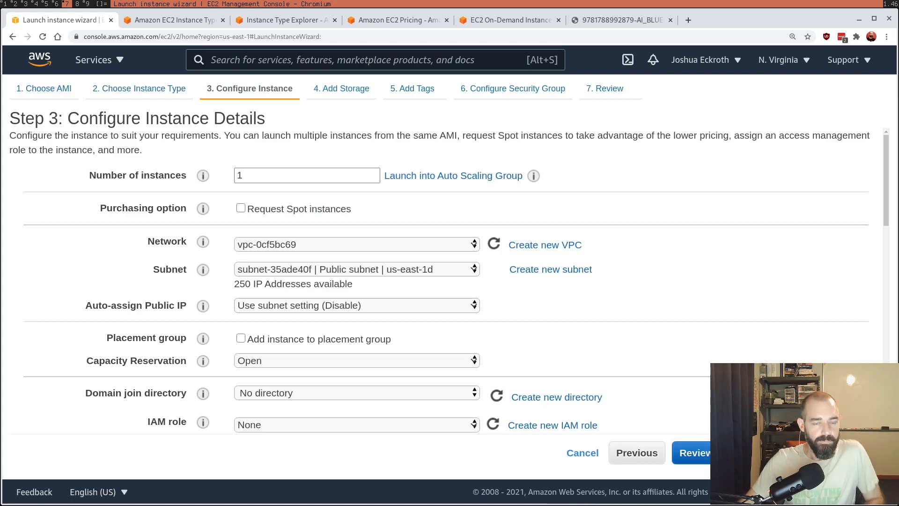
# Step: Temporarily request Spot instances to check the current price per Availability Zone, keeping one instance and turning the Spot request back off
pyautogui.doubleClick(343, 174)
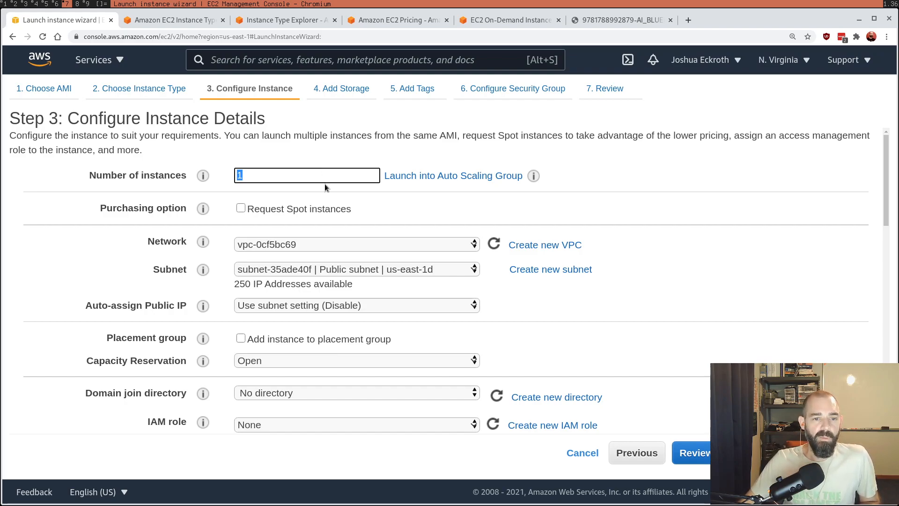
pyautogui.click(240, 209)
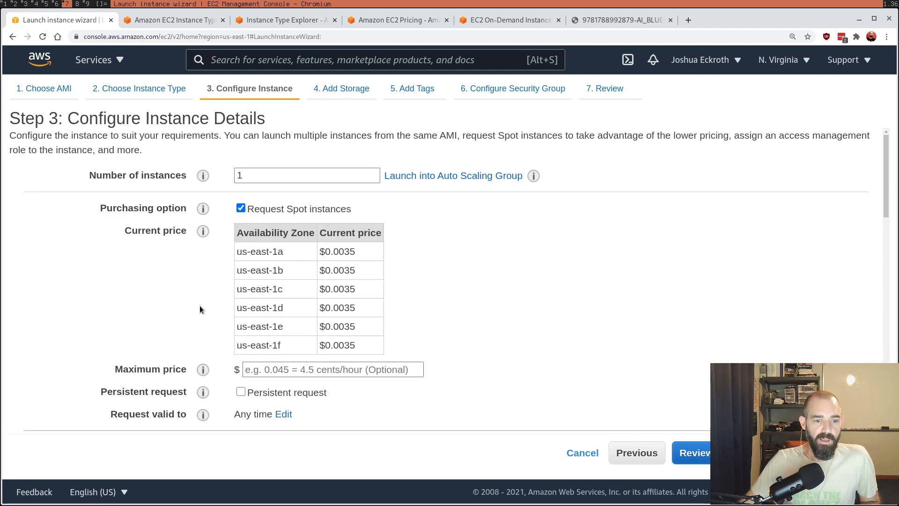
pyautogui.click(240, 209)
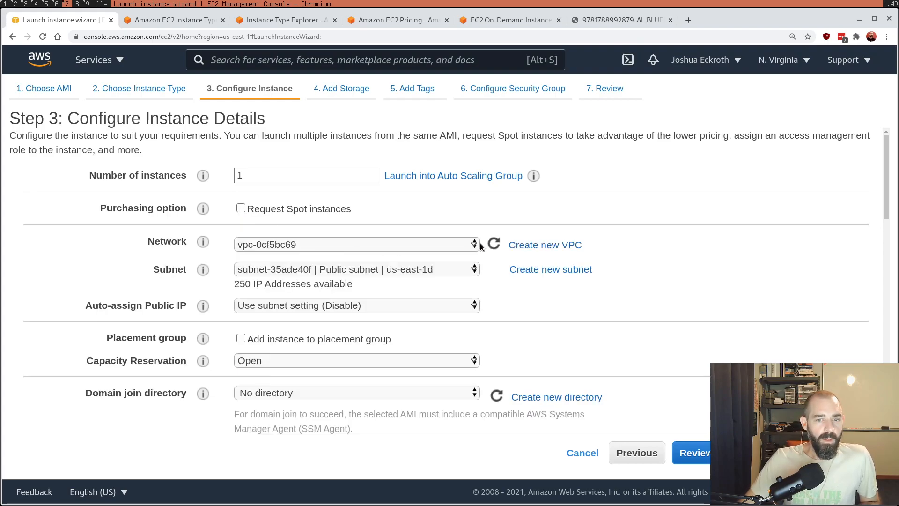
# Step: Set Auto-assign Public IP to Enable for the instance and read the setting's help information
pyautogui.click(288, 305)
pyautogui.click(290, 330)
pyautogui.moveTo(204, 305)
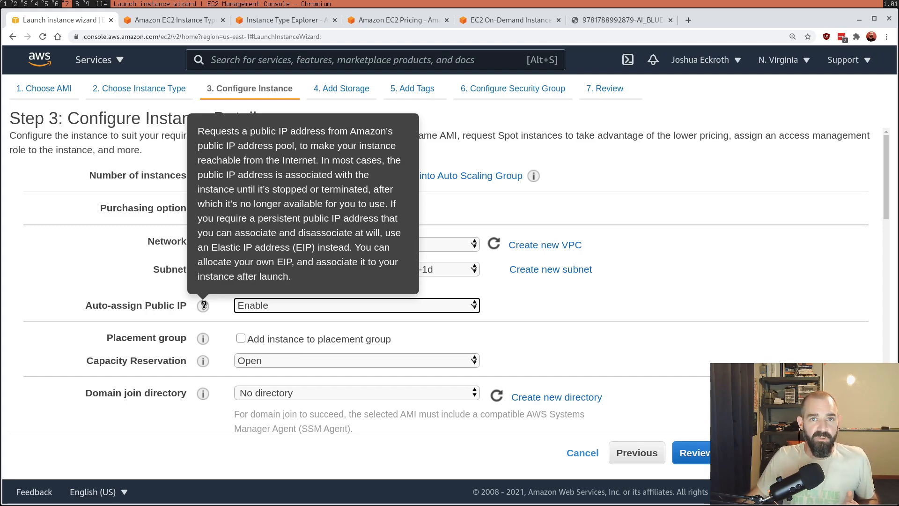
pyautogui.click(320, 308)
pyautogui.click(292, 333)
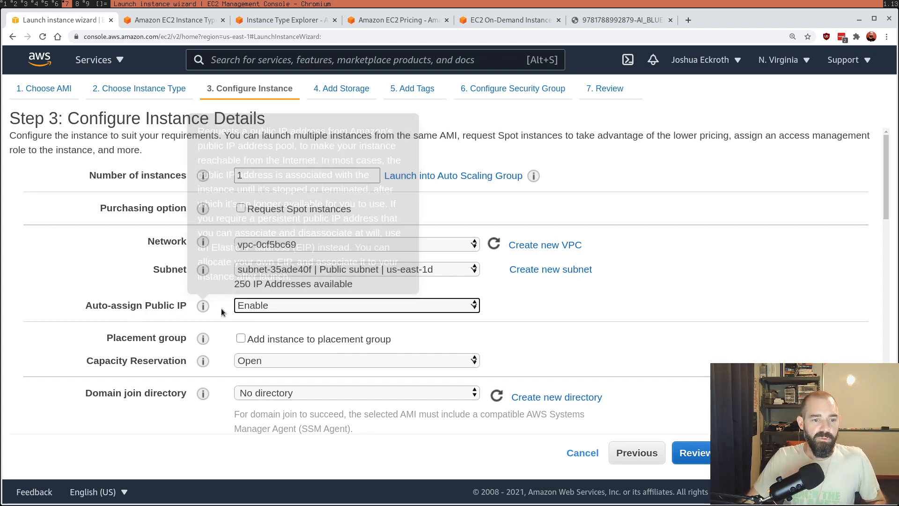
# Step: Examine the available Capacity Reservation and IAM role choices, keeping Capacity Reservation at Open and the IAM role at None
pyautogui.scroll(-4, 570, 312)
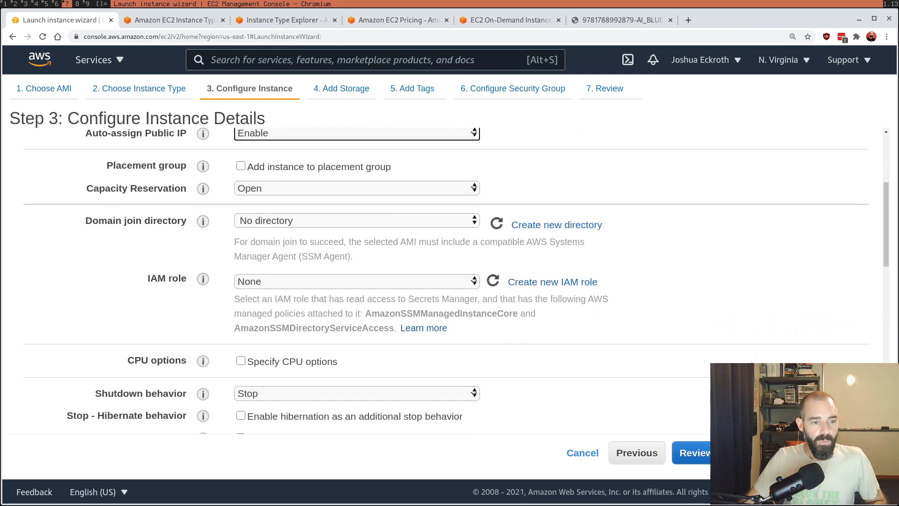
pyautogui.click(429, 163)
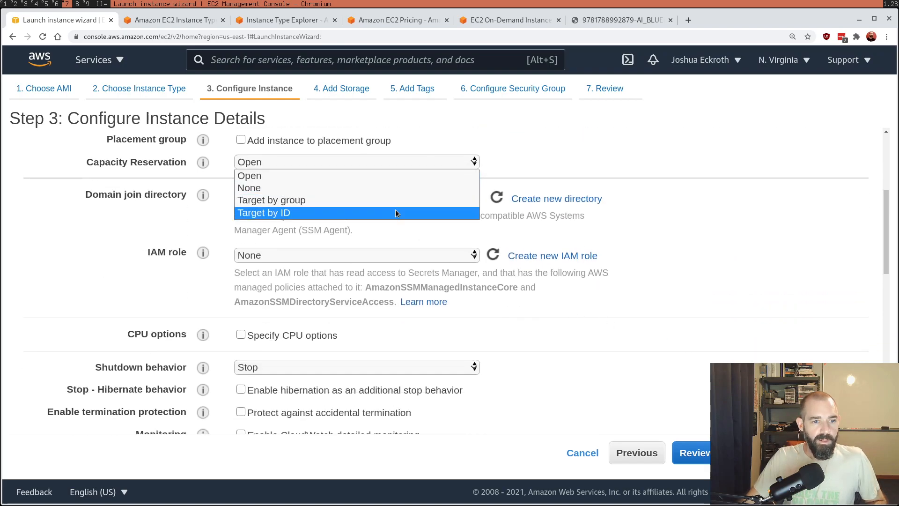
pyautogui.click(674, 166)
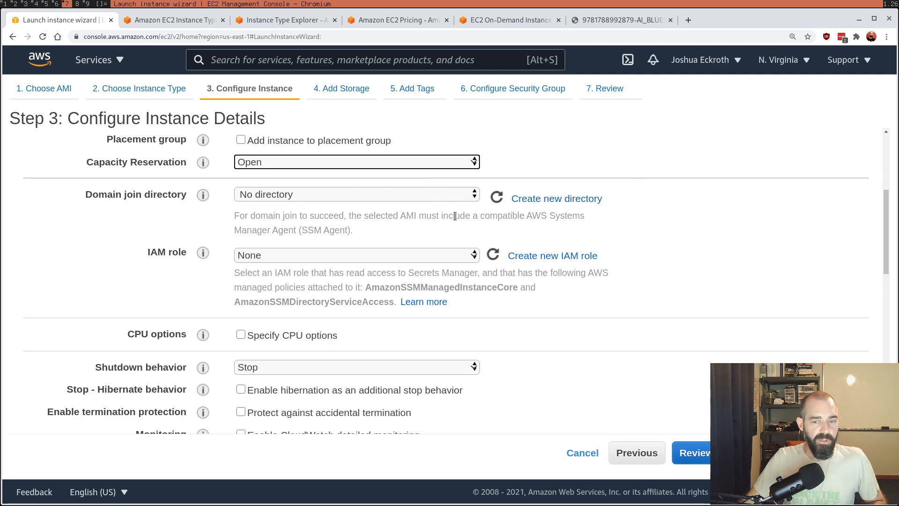
pyautogui.click(326, 254)
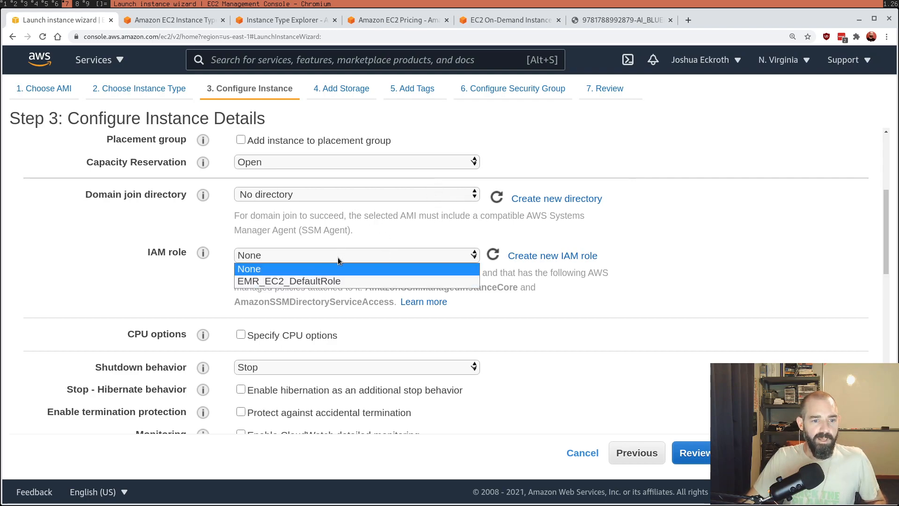
pyautogui.click(330, 268)
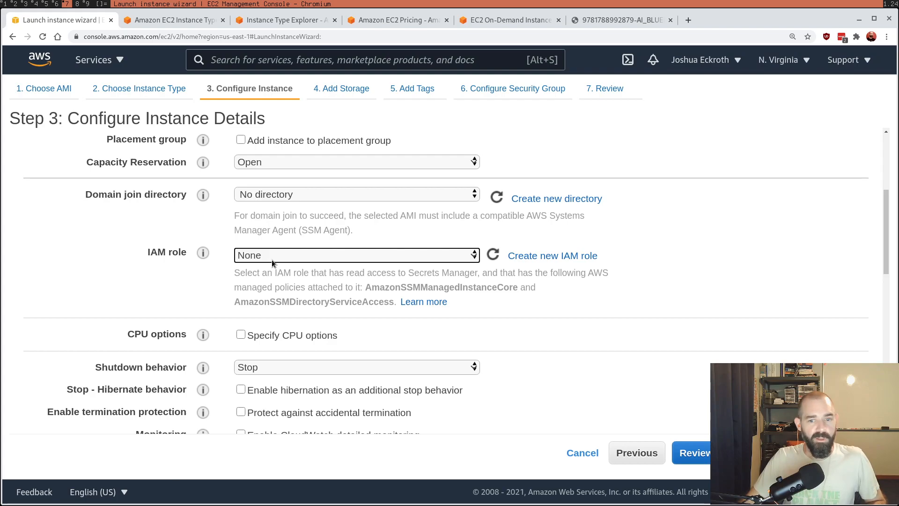
pyautogui.moveTo(198, 250)
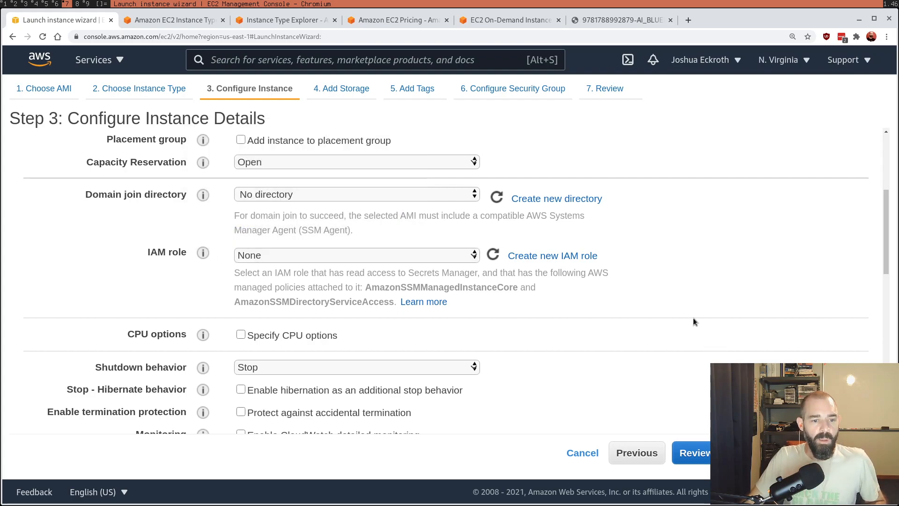
# Step: Temporarily enable Specify CPU options to inspect the core count and threads per core choices, and turn it back off
pyautogui.scroll(-4, 675, 321)
pyautogui.click(278, 137)
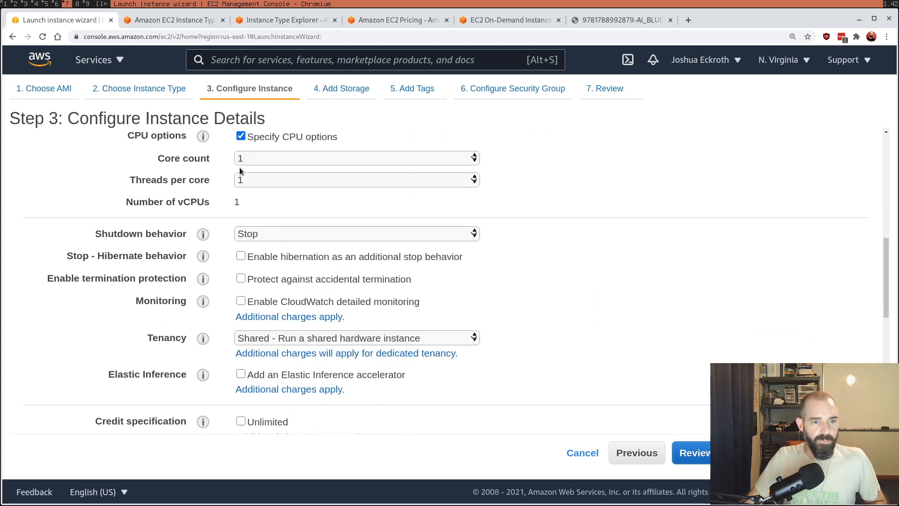
pyautogui.click(252, 182)
pyautogui.click(266, 181)
pyautogui.click(265, 160)
pyautogui.click(266, 160)
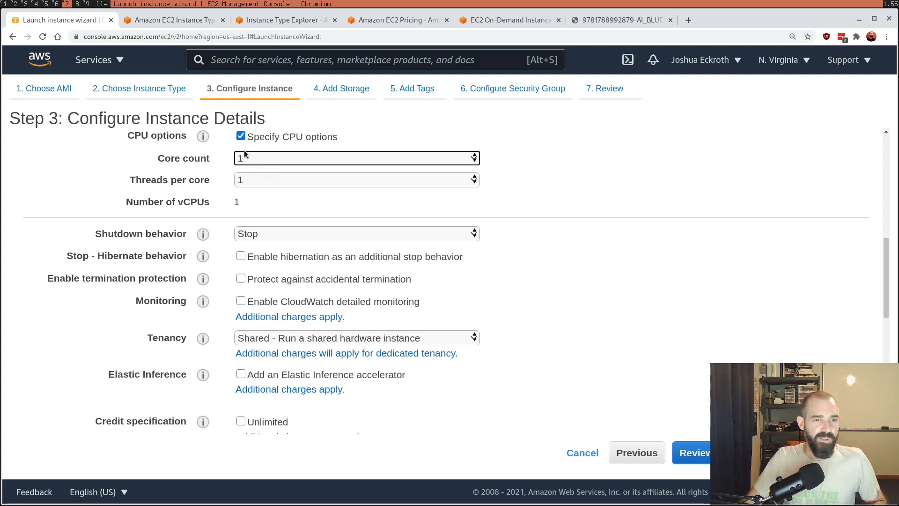
pyautogui.scroll(2, 302, 167)
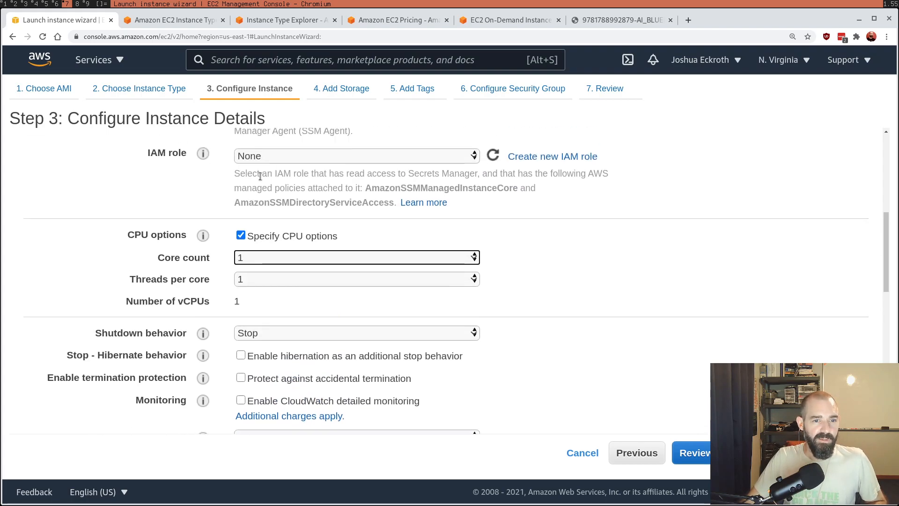
pyautogui.click(240, 235)
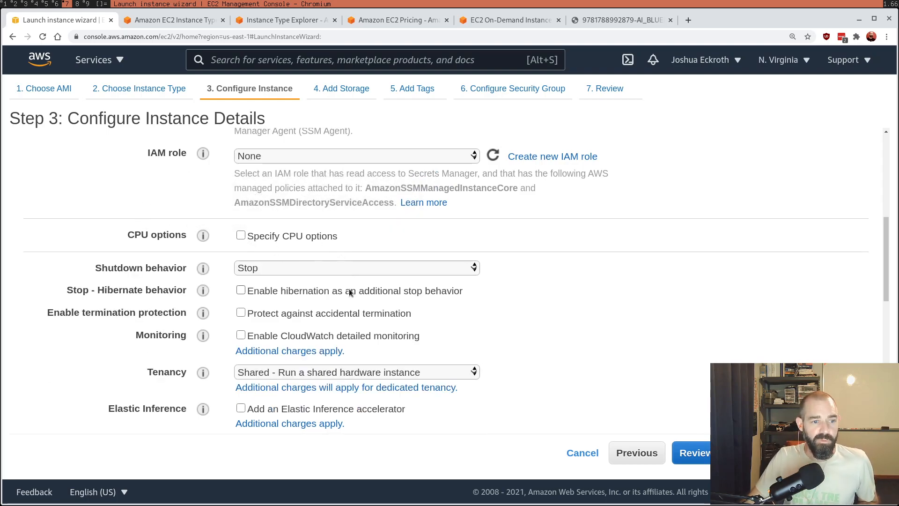
# Step: Review the remaining instance details down to the advanced settings, keeping Shutdown behavior at Stop, and continue to the storage configuration
pyautogui.click(337, 269)
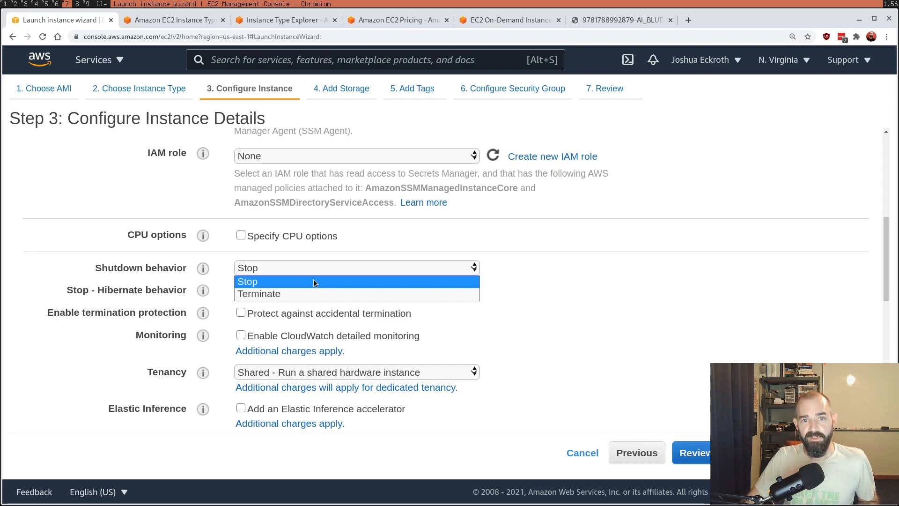
pyautogui.click(544, 269)
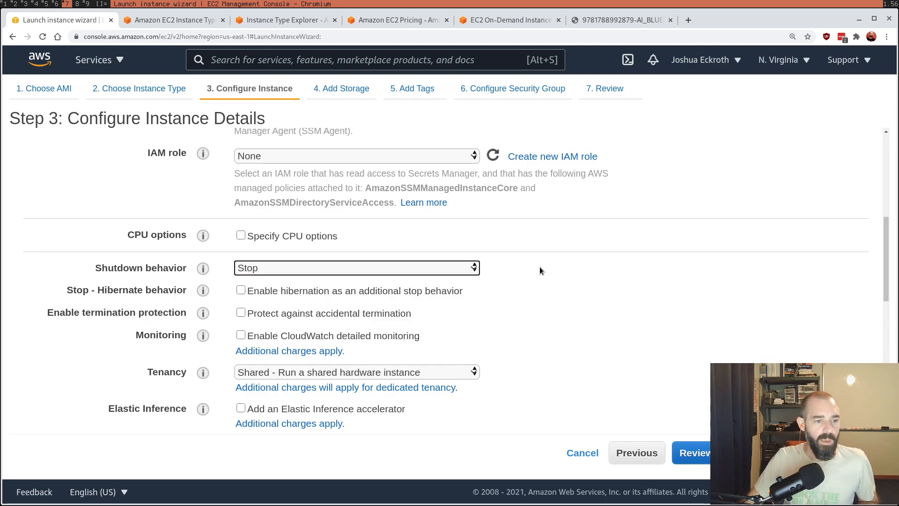
pyautogui.scroll(-2, 539, 266)
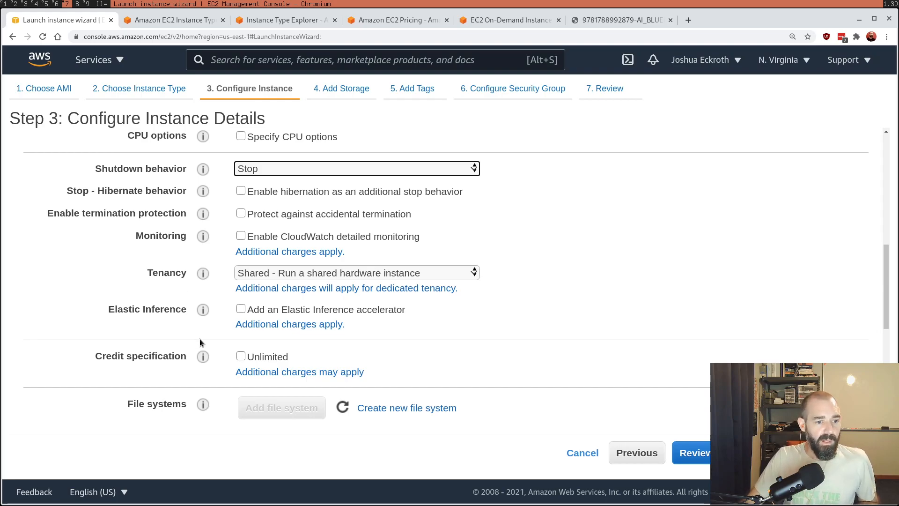
pyautogui.scroll(-4, 251, 389)
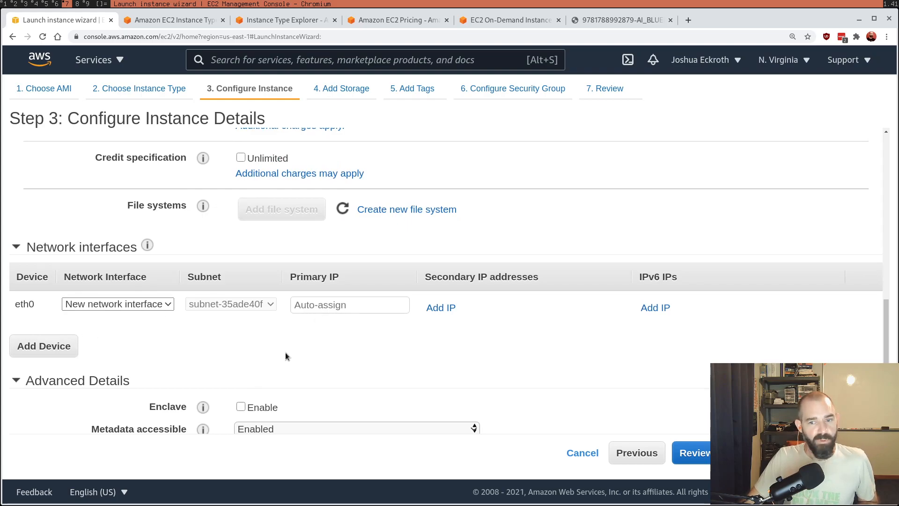
pyautogui.scroll(-2, 430, 357)
pyautogui.scroll(-1, 429, 355)
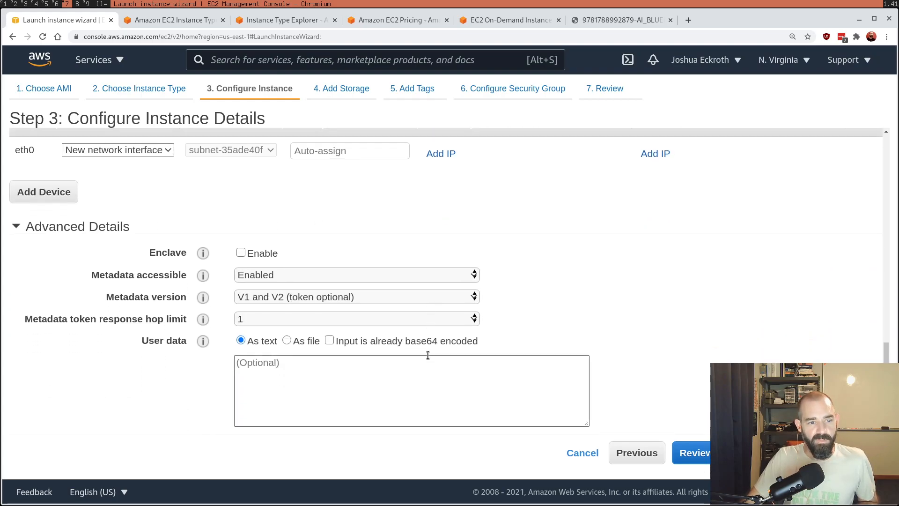
pyautogui.moveTo(186, 283)
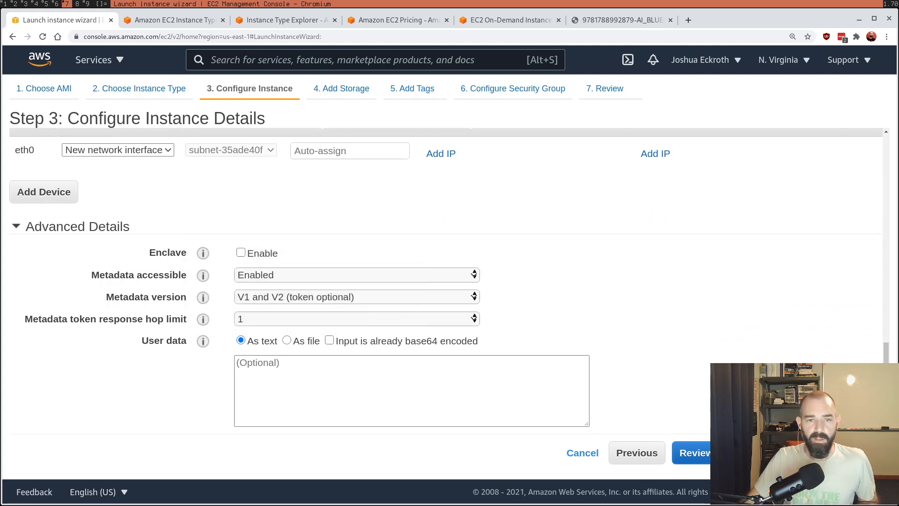
pyautogui.click(828, 453)
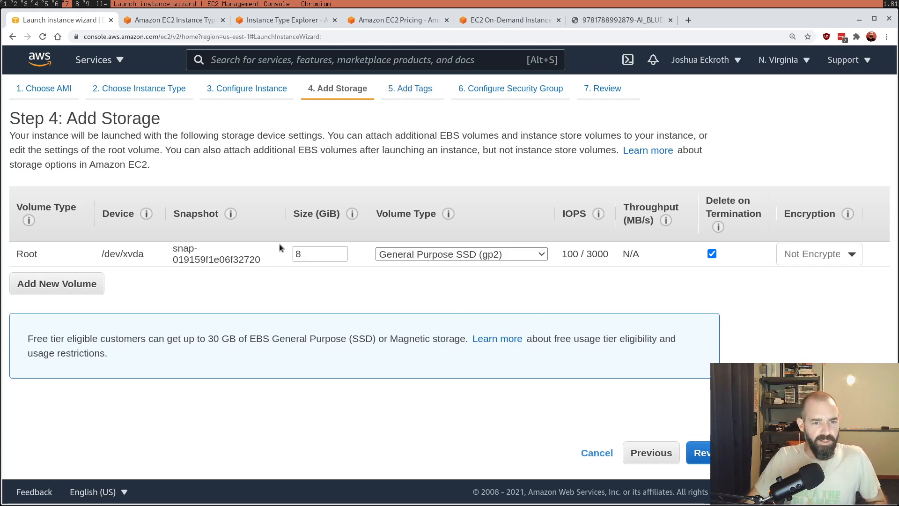
# Step: Try General Purpose SSD (gp3) and other volume types for the root volume, and restore General Purpose SSD (gp2)
pyautogui.doubleClick(300, 258)
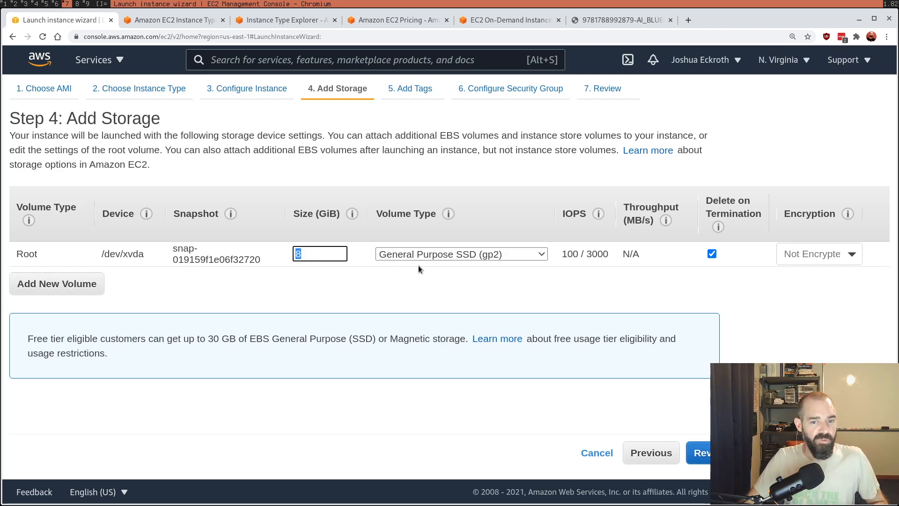
pyautogui.click(467, 255)
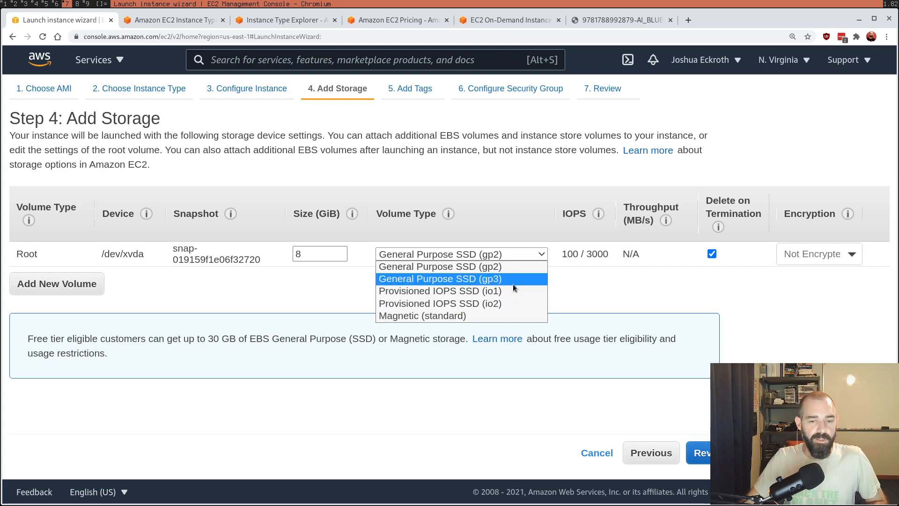
pyautogui.click(600, 273)
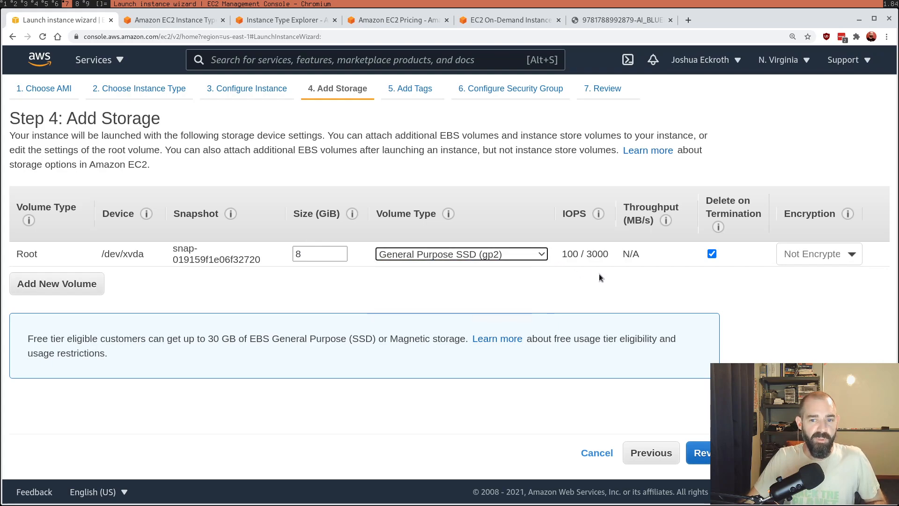
pyautogui.click(530, 254)
pyautogui.click(530, 279)
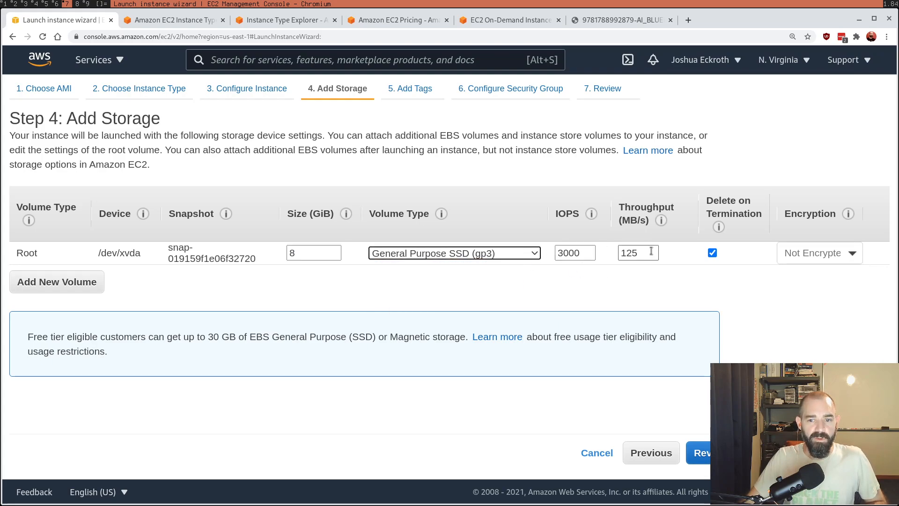
pyautogui.click(506, 253)
pyautogui.click(503, 286)
pyautogui.click(504, 260)
pyautogui.click(502, 292)
pyautogui.click(505, 260)
pyautogui.click(503, 263)
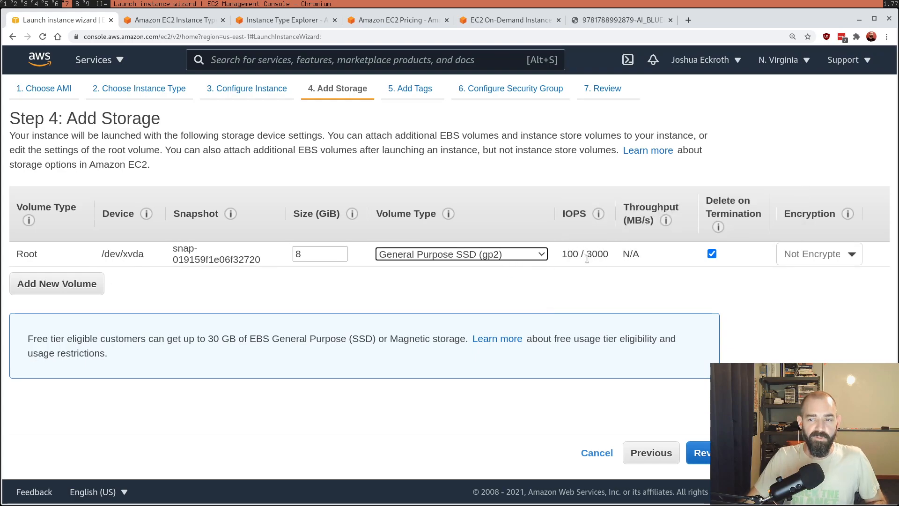
# Step: Check the root volume's encryption choices, keep it Not Encrypted, and continue without tags to the security group configuration
pyautogui.click(820, 255)
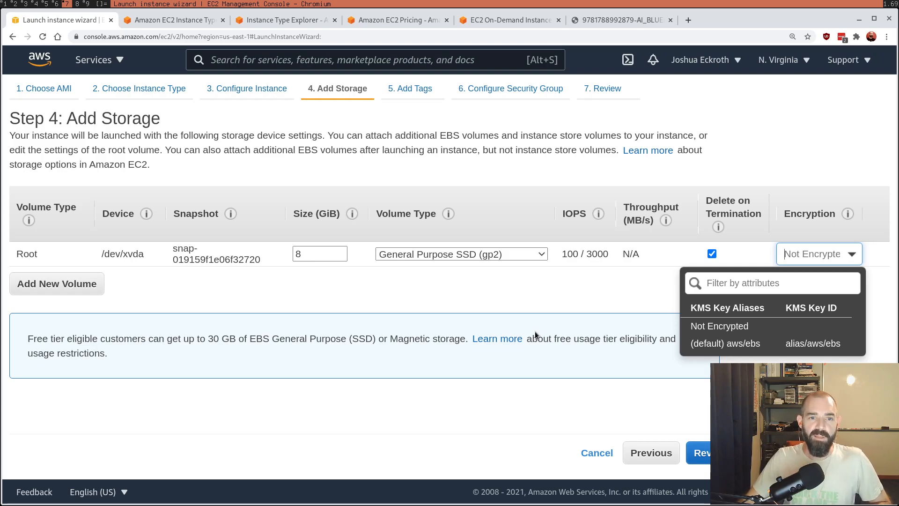
pyautogui.click(543, 297)
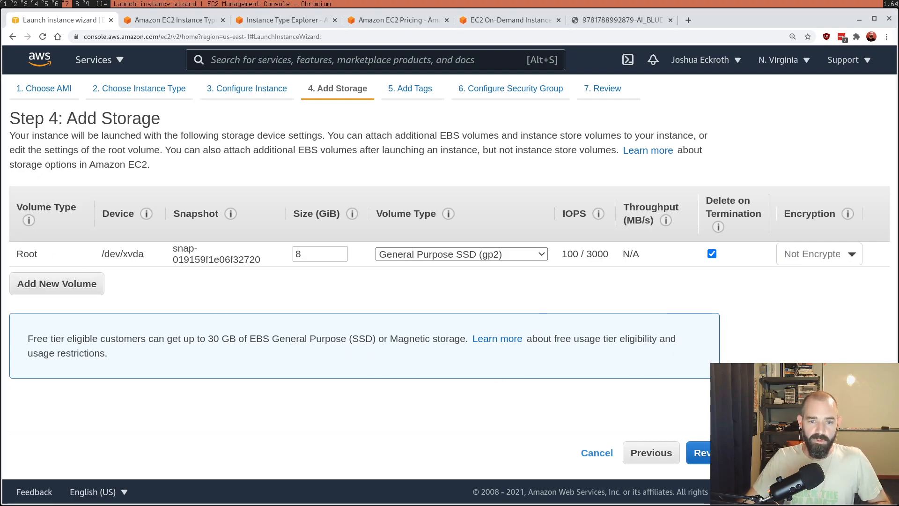
pyautogui.click(841, 453)
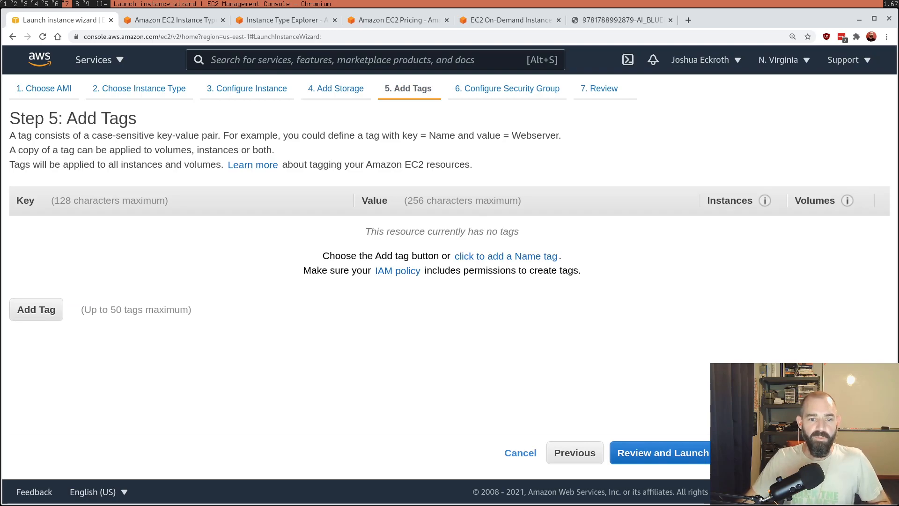
pyautogui.click(841, 453)
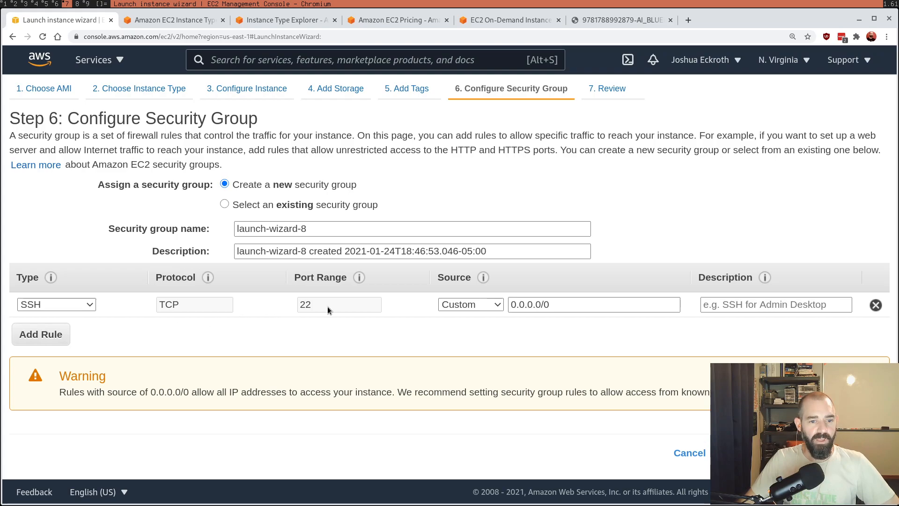
# Step: Try the Anywhere, My IP and Custom sources for the new group's SSH rule, return to Anywhere, and read the access warning
pyautogui.moveTo(360, 275)
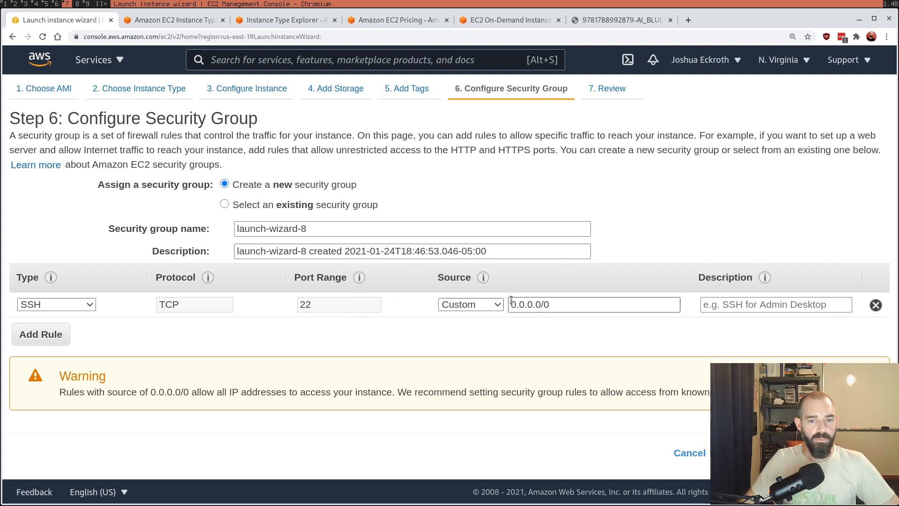
pyautogui.click(492, 305)
pyautogui.click(484, 330)
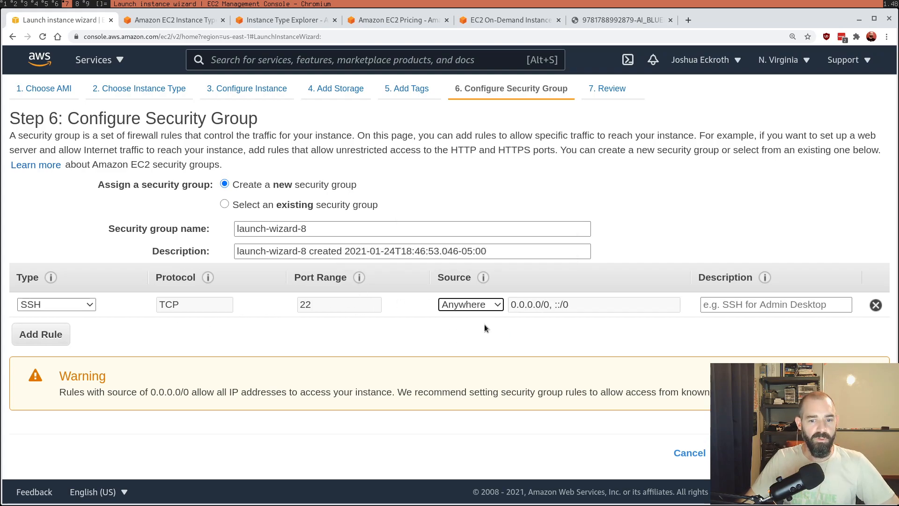
pyautogui.click(487, 306)
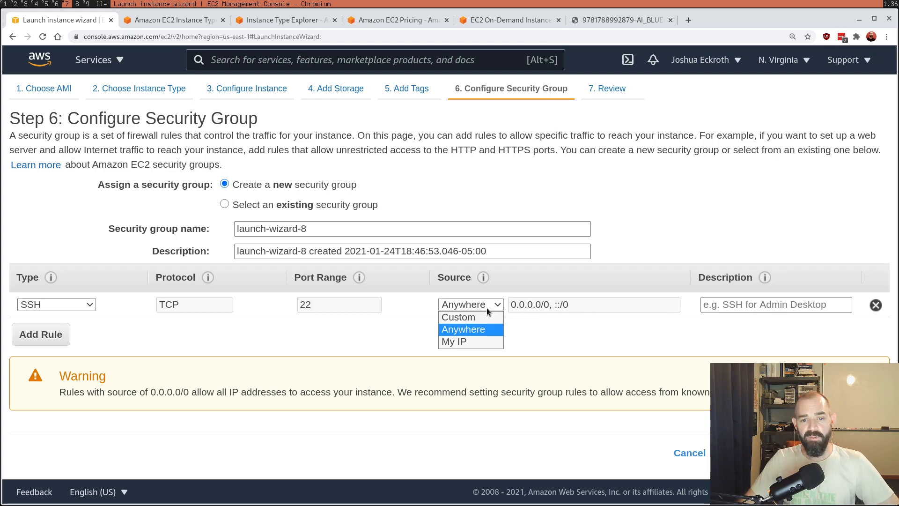
pyautogui.click(477, 341)
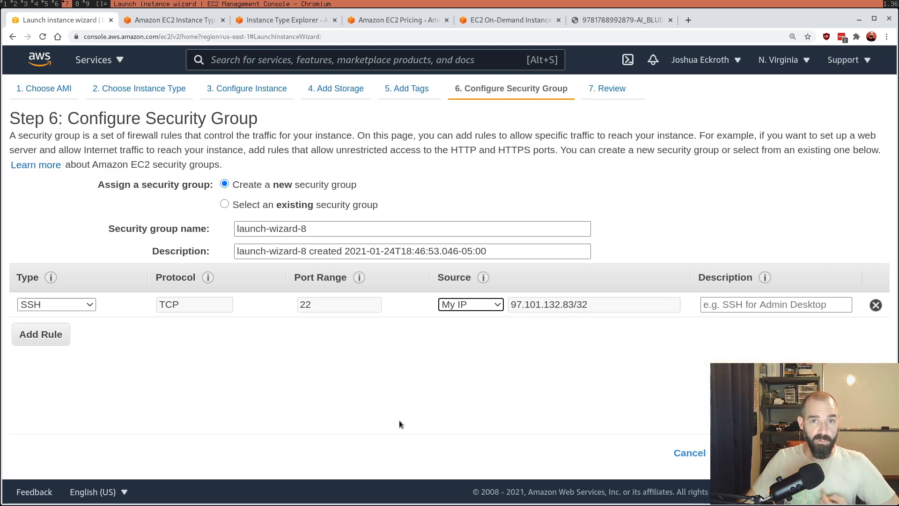
pyautogui.click(474, 307)
pyautogui.click(471, 319)
pyautogui.click(492, 305)
pyautogui.click(492, 327)
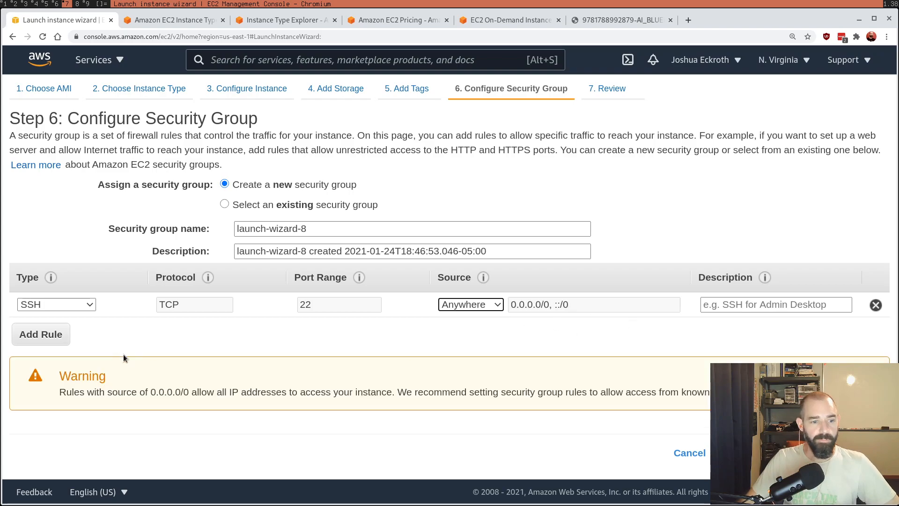
pyautogui.moveTo(127, 391); pyautogui.dragTo(418, 390)
pyautogui.click(418, 391)
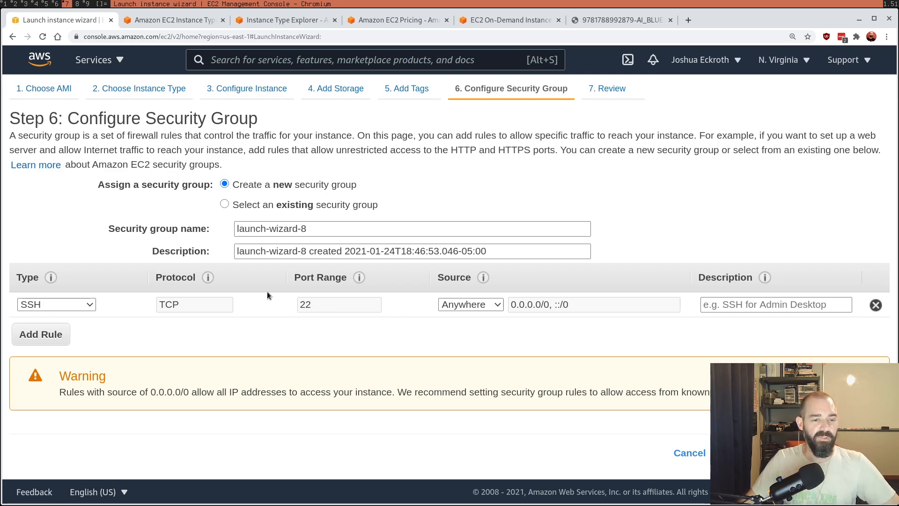
# Step: Assign the existing HTTPSSH security group to the instance and enlarge the inbound rules pane to examine its allowed ports and sources
pyautogui.click(325, 206)
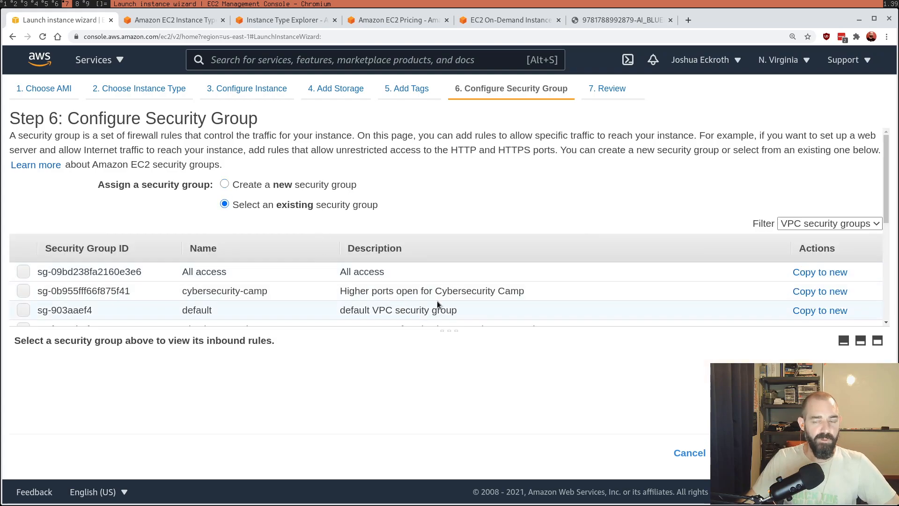
pyautogui.scroll(-4, 248, 325)
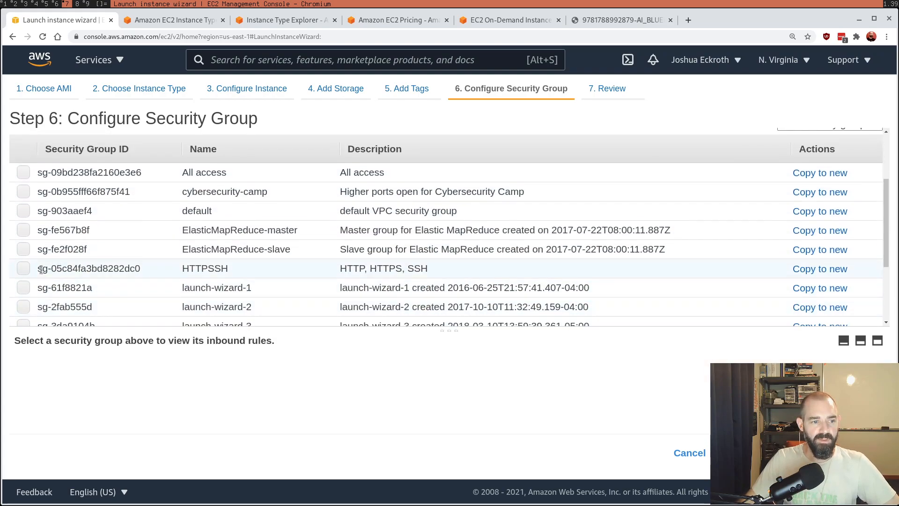
pyautogui.click(23, 267)
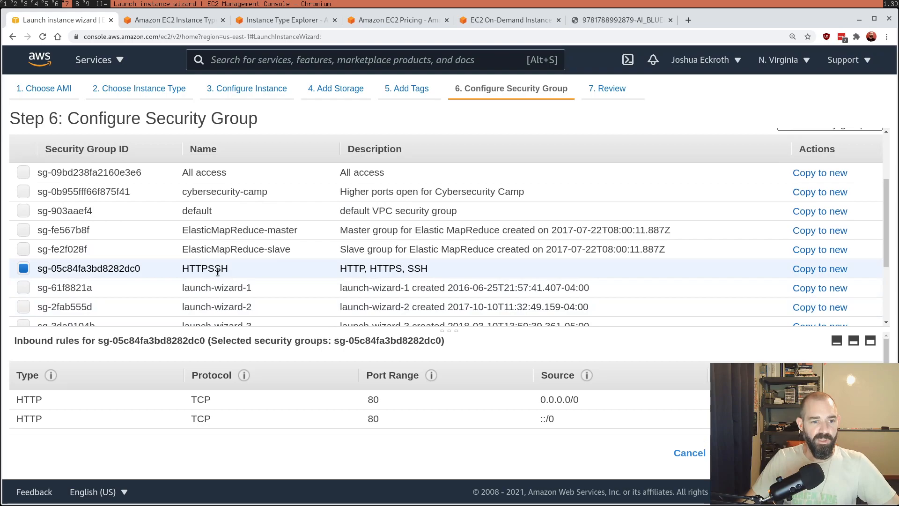
pyautogui.moveTo(228, 268); pyautogui.dragTo(181, 266)
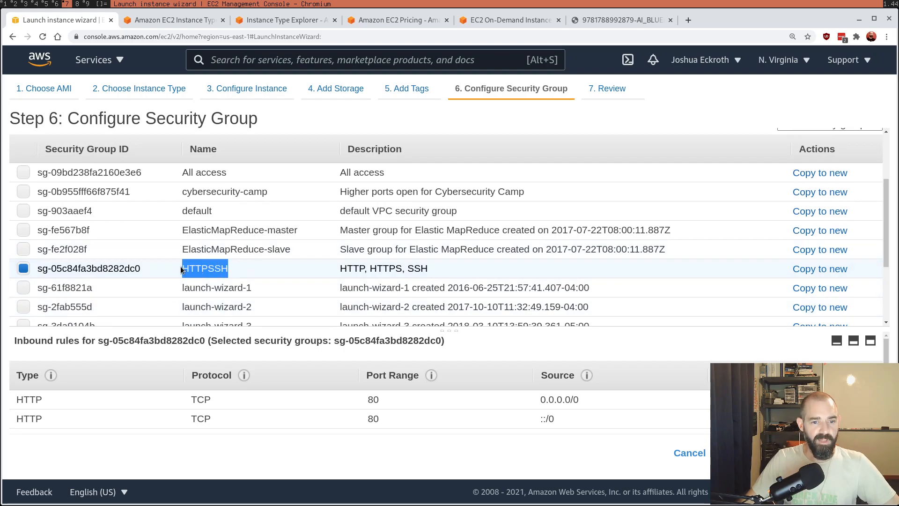
pyautogui.moveTo(447, 330); pyautogui.dragTo(468, 198)
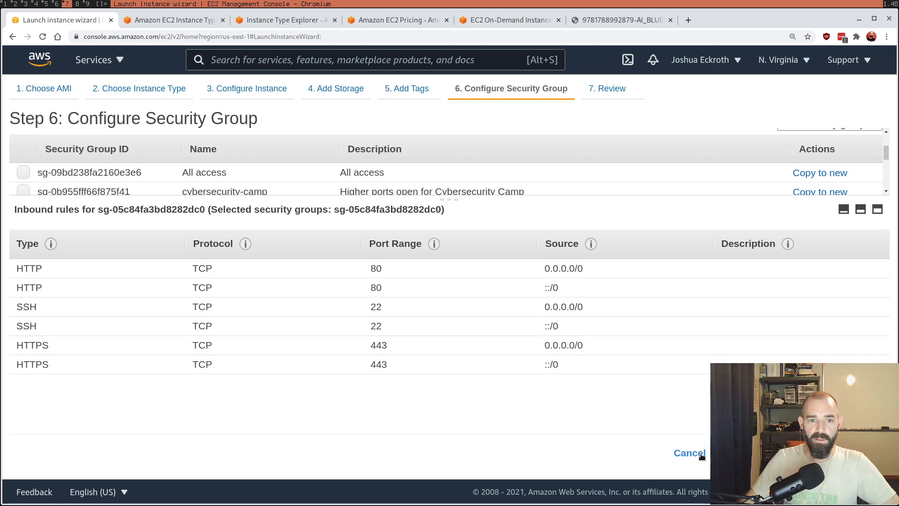
pyautogui.moveTo(387, 327); pyautogui.dragTo(369, 328)
pyautogui.click(508, 305)
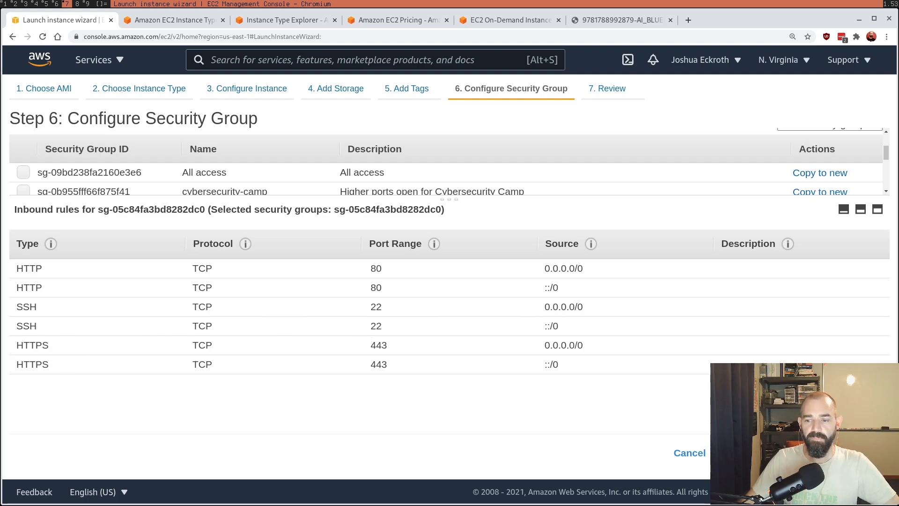
# Step: Continue to the launch review, check the instance summary and inbound rules, and start the launch to reach the key pair selection
pyautogui.click(831, 452)
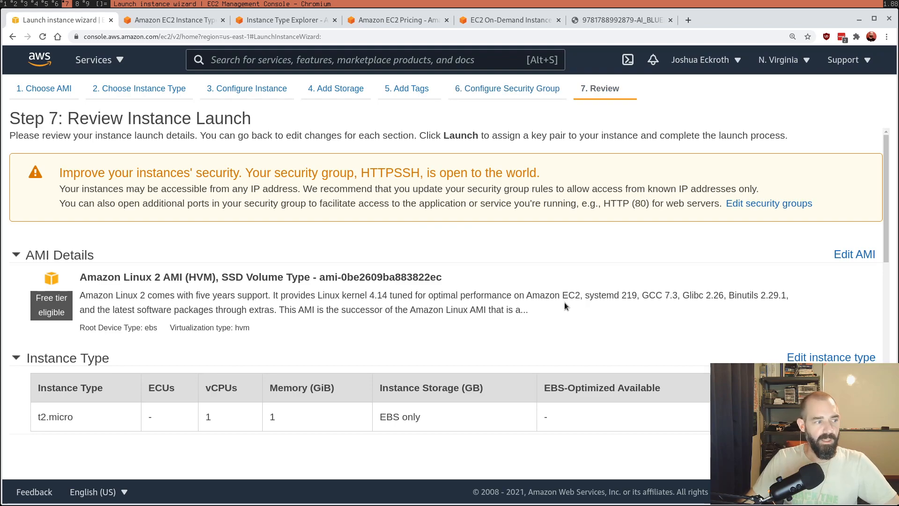
pyautogui.scroll(-8, 571, 304)
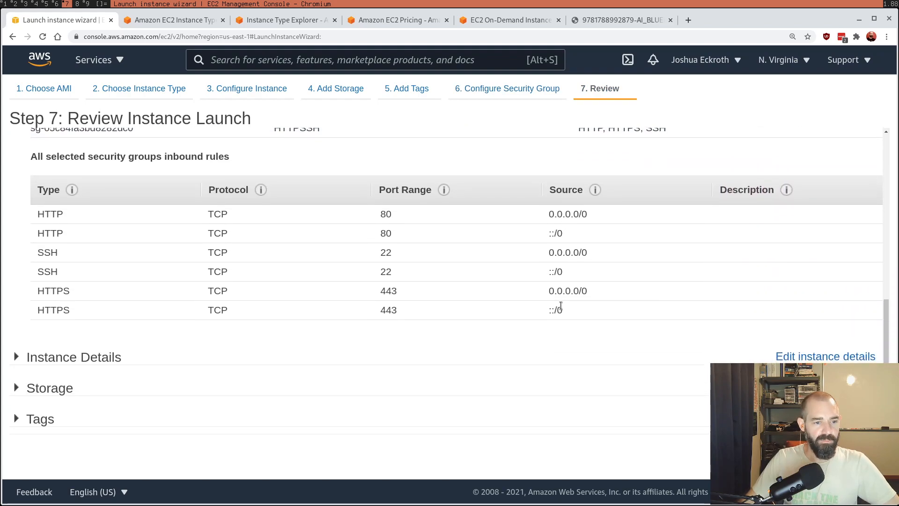
pyautogui.scroll(4, 523, 356)
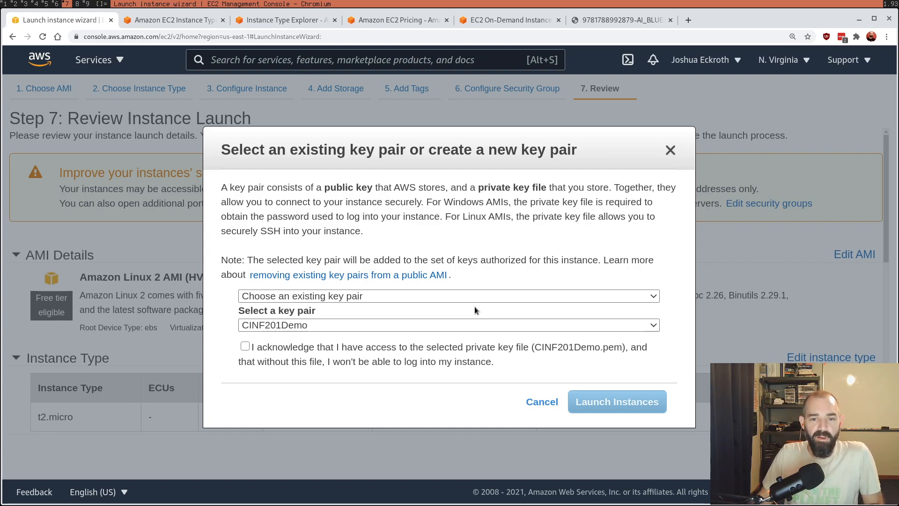
# Step: Look through the existing key pairs and choose to create a new key pair for the instance instead
pyautogui.click(381, 325)
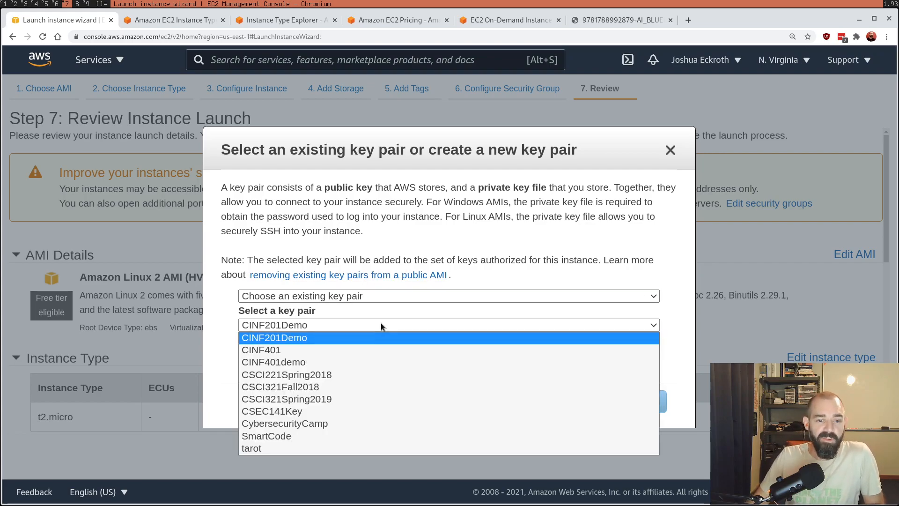
pyautogui.click(419, 263)
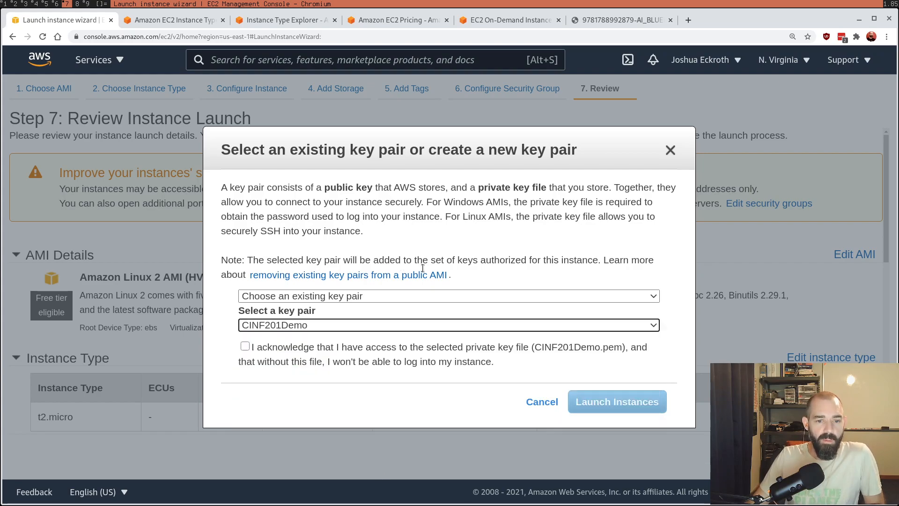
pyautogui.click(431, 295)
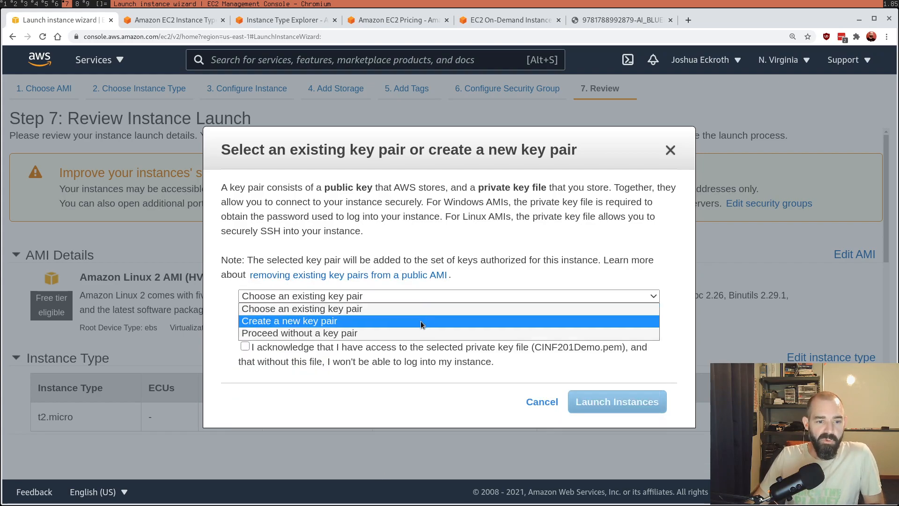
pyautogui.click(420, 321)
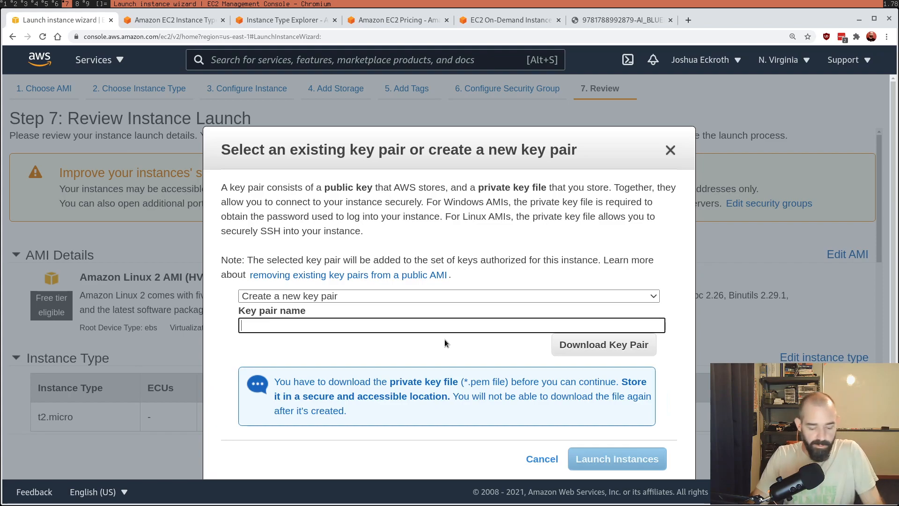
# Step: Name the new key pair CINF401demo2 and download its CINF401demo2.pem private key file into the courses/csec402 folder
pyautogui.write('CINF401demo2')
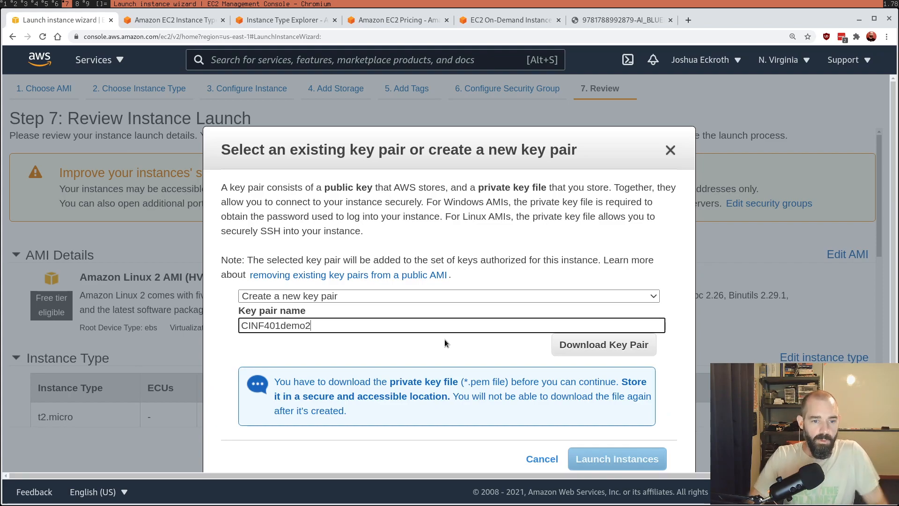
pyautogui.click(577, 345)
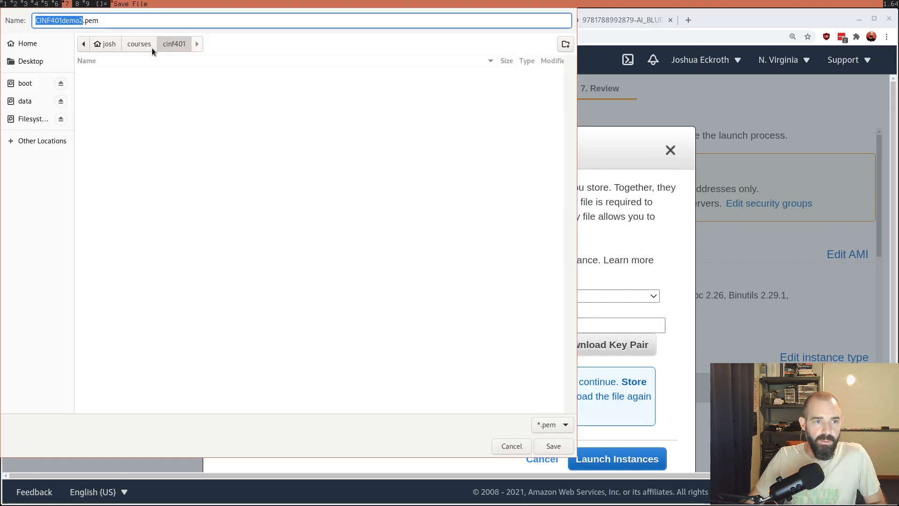
pyautogui.click(144, 45)
pyautogui.doubleClick(130, 83)
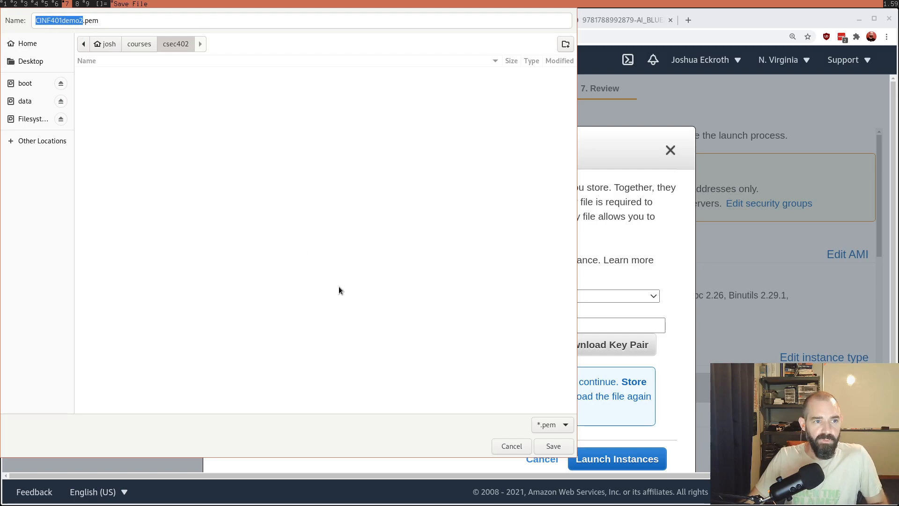
pyautogui.click(554, 445)
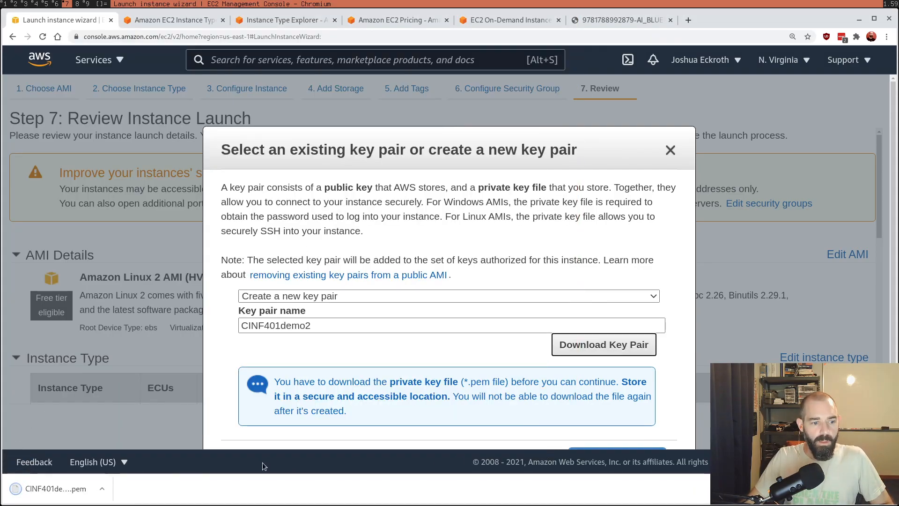
pyautogui.click(886, 488)
# Step: Highlight the note about the private key being downloadable only once, and launch the instance with the CINF401demo2 key pair
pyautogui.scroll(-2, 425, 316)
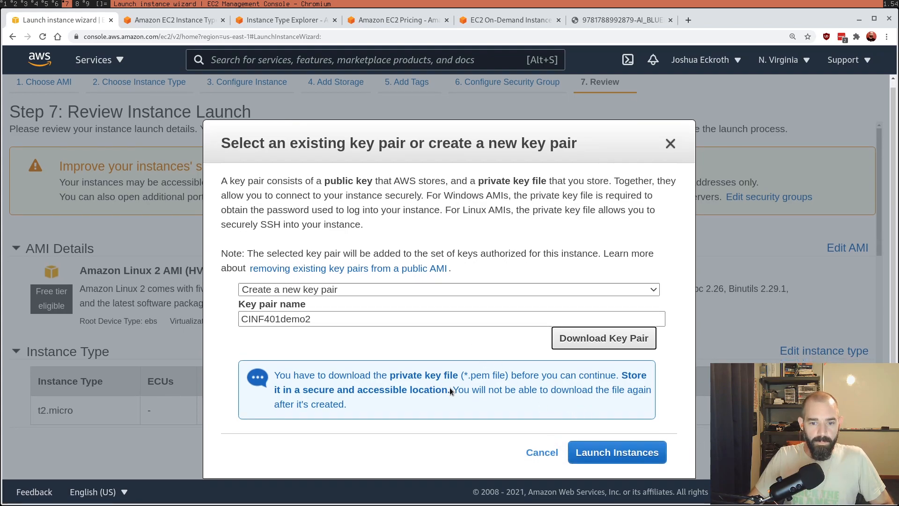
pyautogui.moveTo(452, 390); pyautogui.dragTo(468, 401)
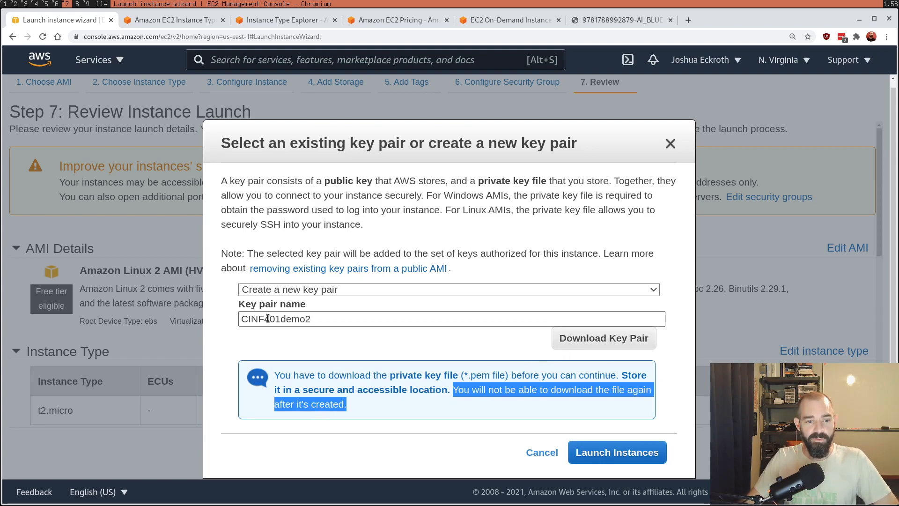
pyautogui.click(617, 454)
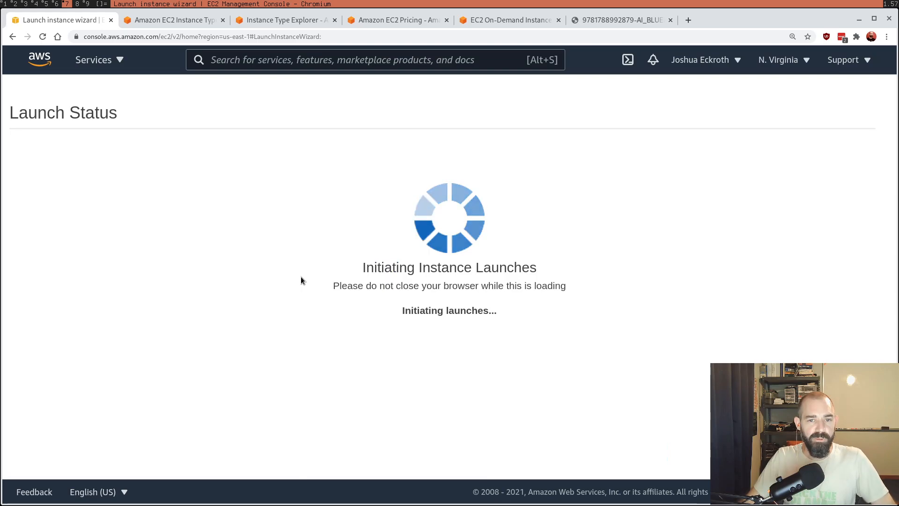
# Step: Switch to the terminal, list the csec402 folder, and view the contents of CINF401demo2.pem with less
pyautogui.click(86, 5)
pyautogui.write('ls')
pyautogui.press('Return')
pyautogui.write('less CIN')
pyautogui.press('Tab')
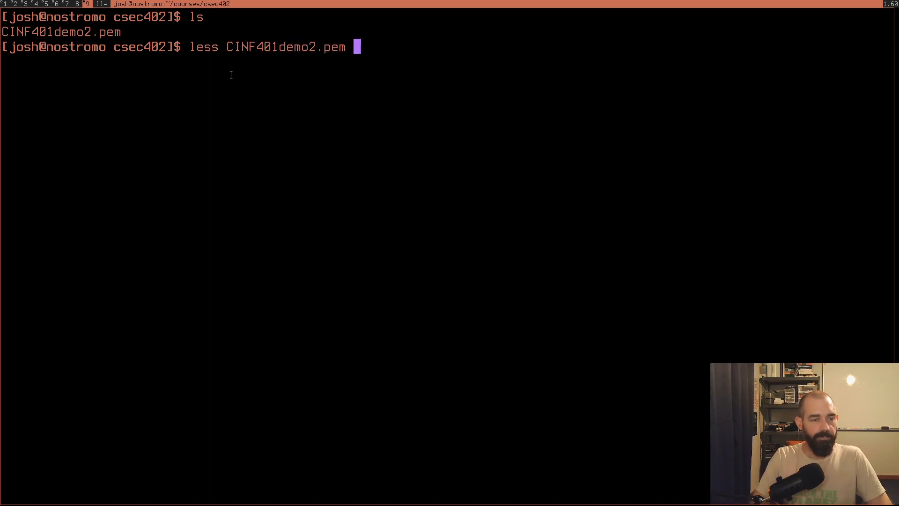
pyautogui.press('Return')
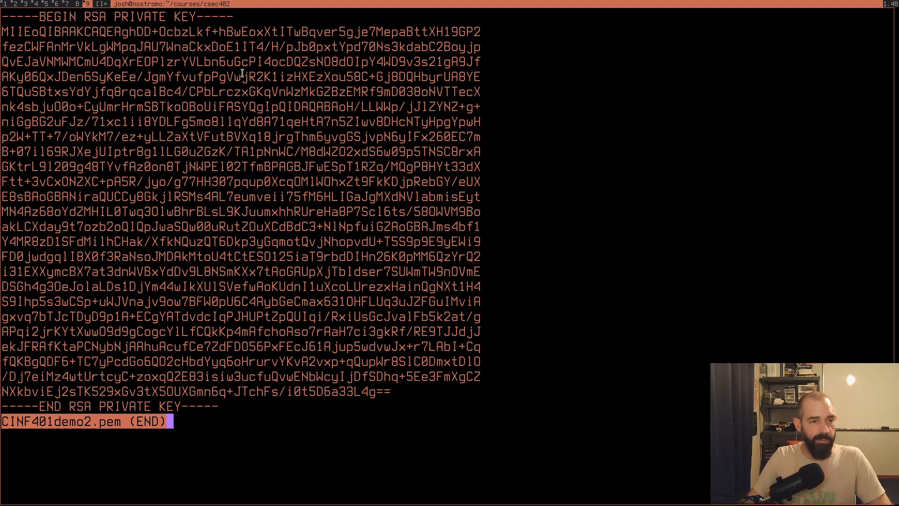
pyautogui.press('q')
# Step: Return to the browser, go to the EC2 instances list, and open the details of the new t2.micro instance
pyautogui.press('super+7')
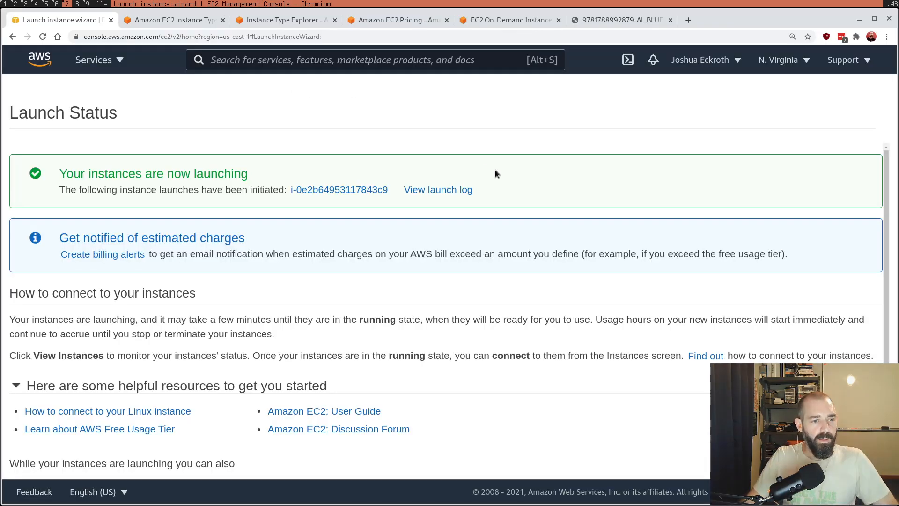
pyautogui.click(104, 65)
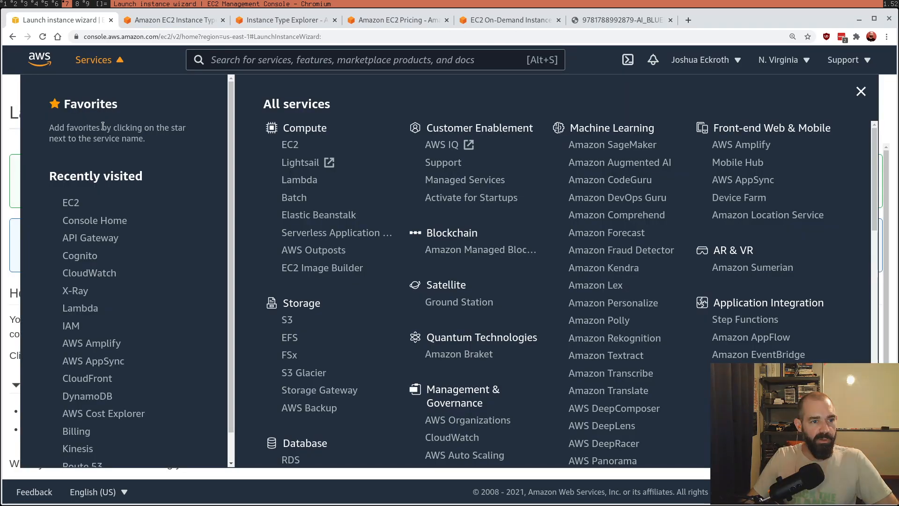
pyautogui.click(78, 203)
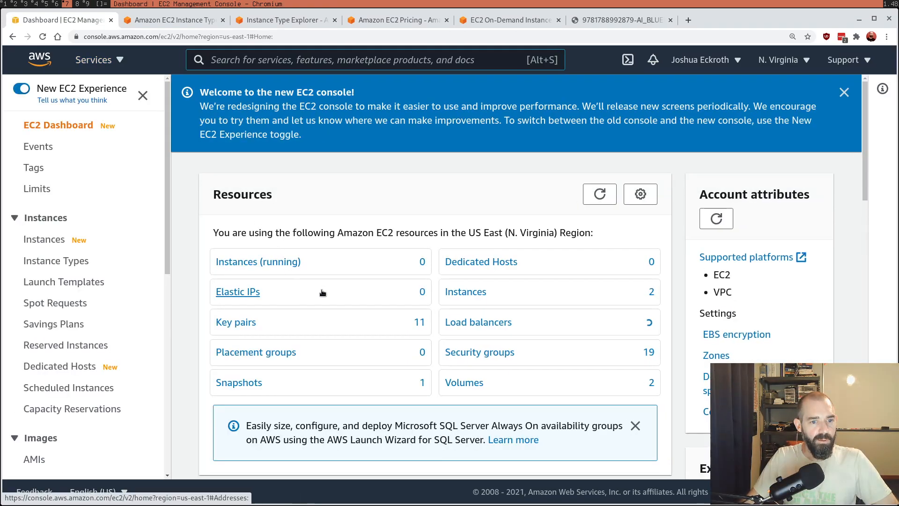
pyautogui.click(338, 264)
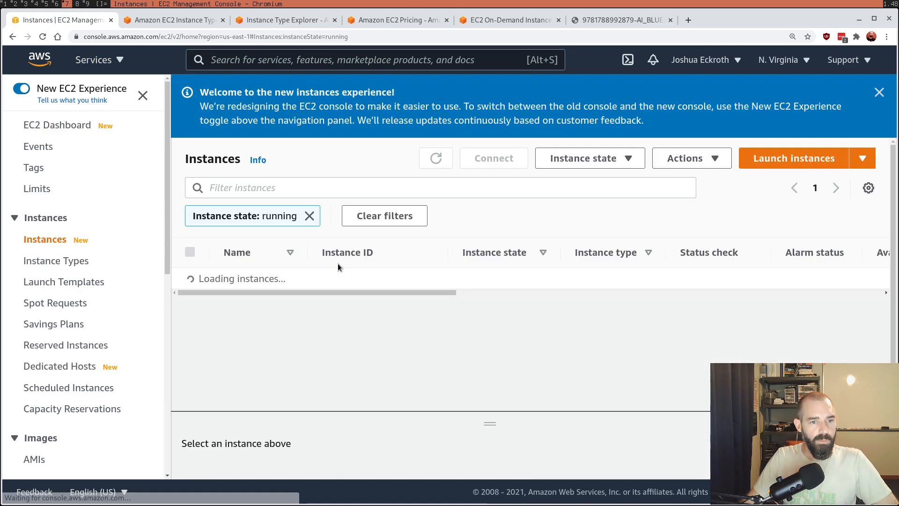
pyautogui.click(27, 262)
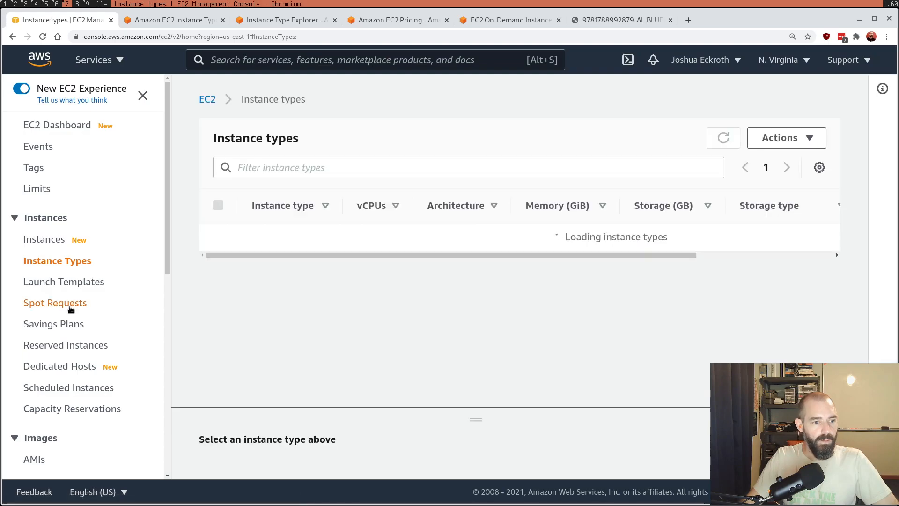
pyautogui.click(53, 241)
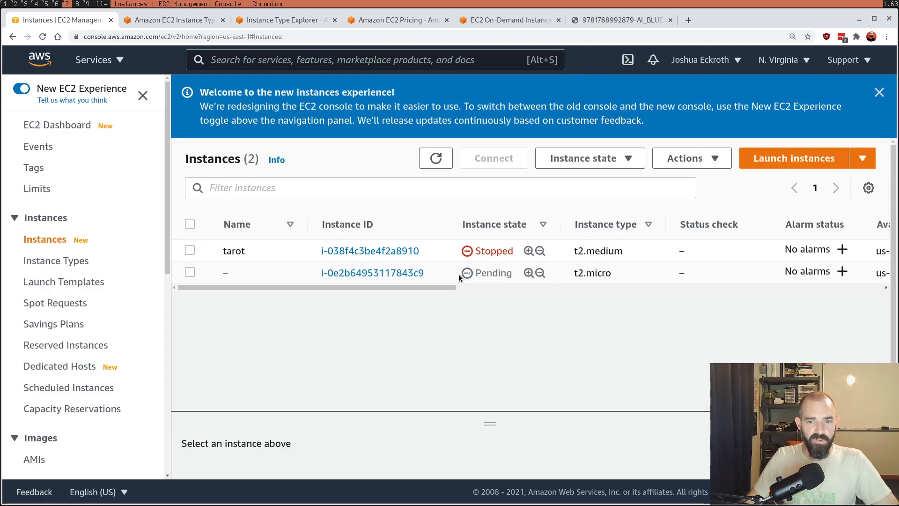
pyautogui.hotkey('ctrl', '-')
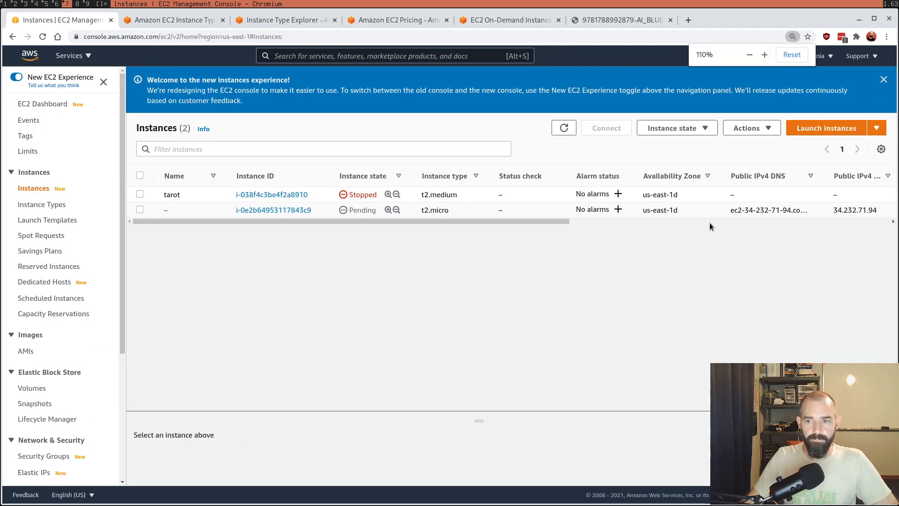
pyautogui.click(254, 211)
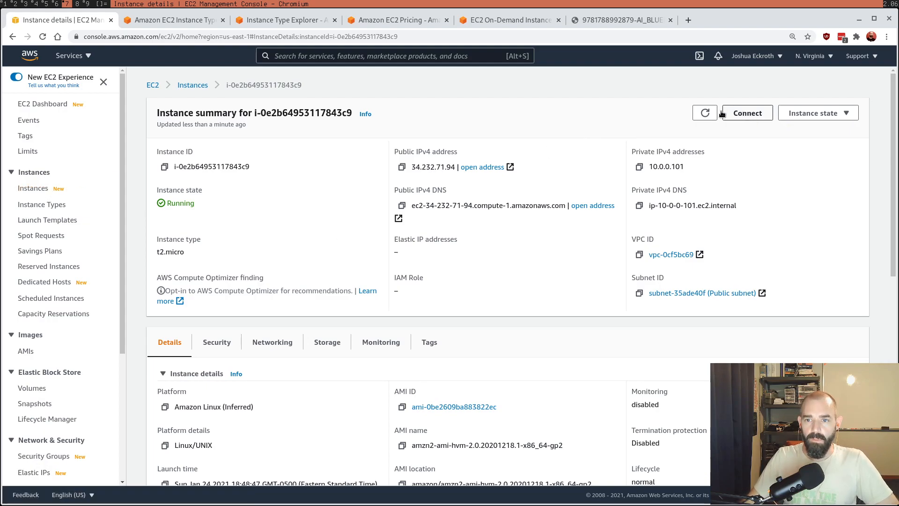
# Step: Refresh the instance summary, read through its details, and check the available instance state actions
pyautogui.click(705, 115)
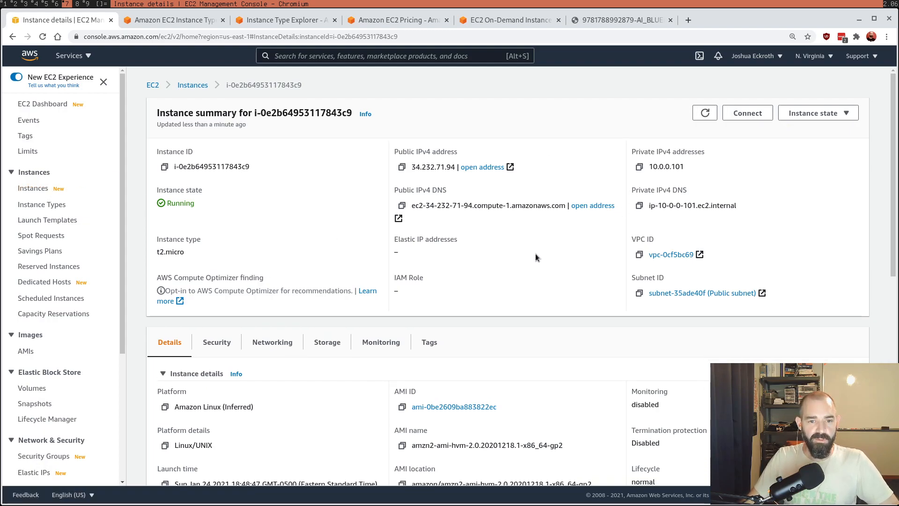
pyautogui.scroll(-4, 338, 379)
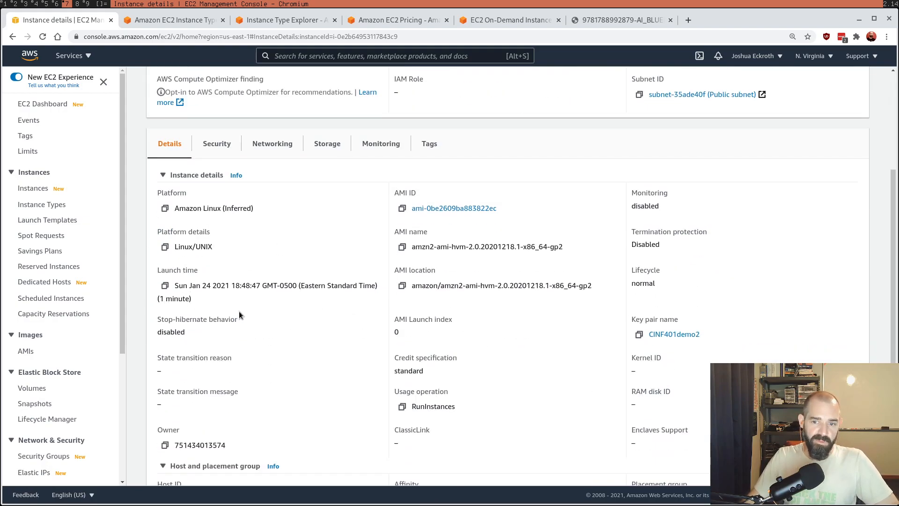
pyautogui.scroll(-5, 392, 321)
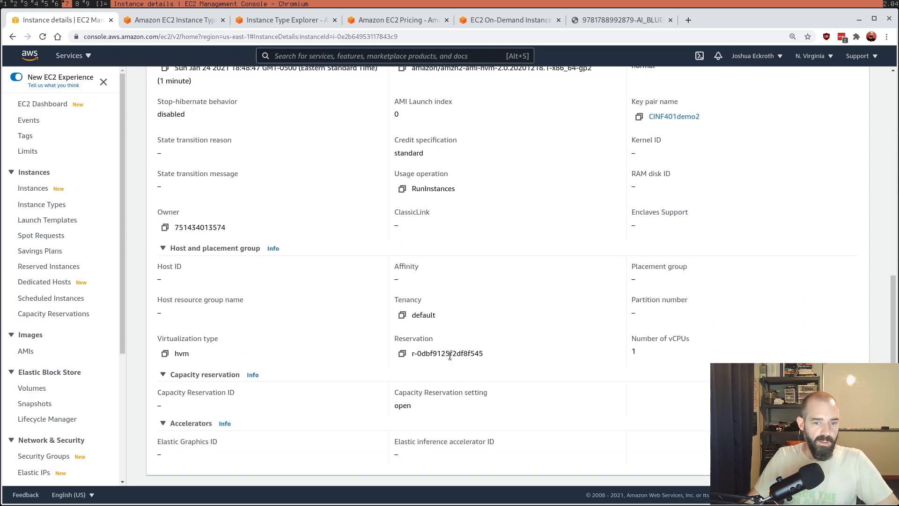
pyautogui.scroll(9, 403, 414)
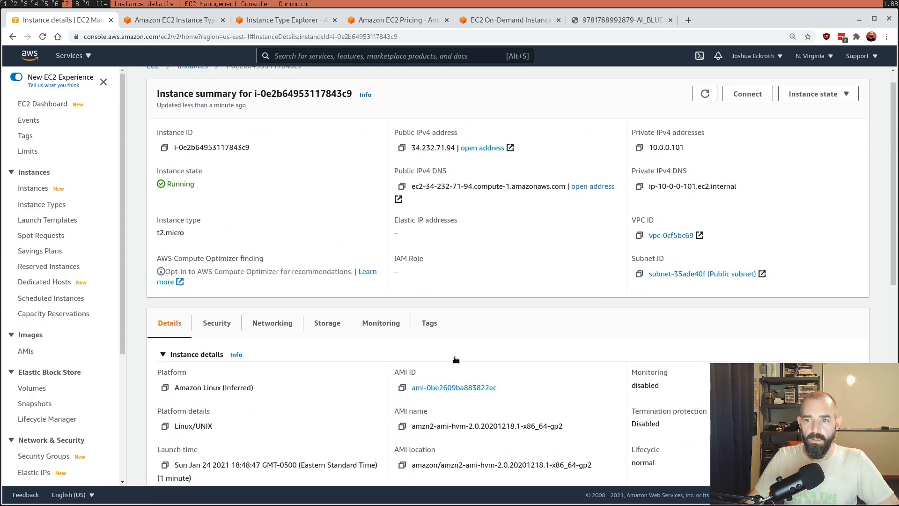
pyautogui.click(818, 95)
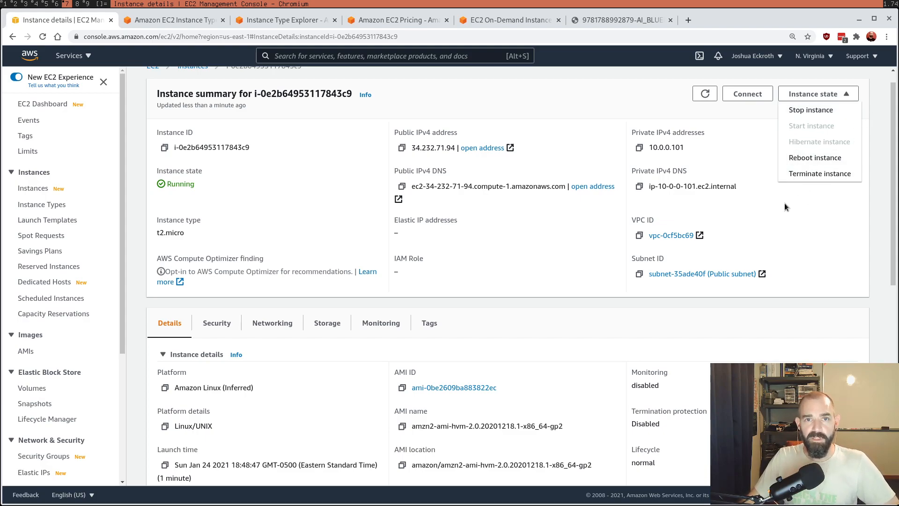
pyautogui.click(822, 231)
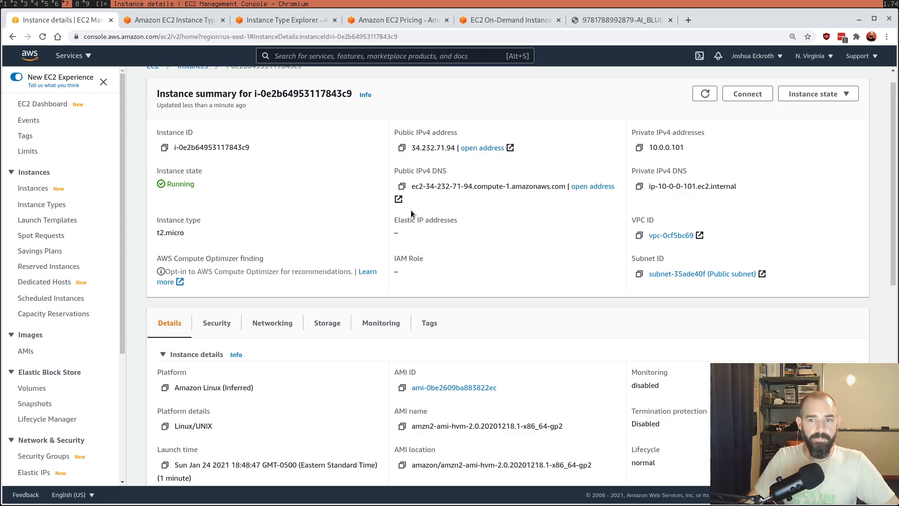
# Step: Copy the public IP from the instance's connection page and try SSH in the terminal as ec2-user with CINF401demo2.pem, accepting the host key
pyautogui.click(735, 95)
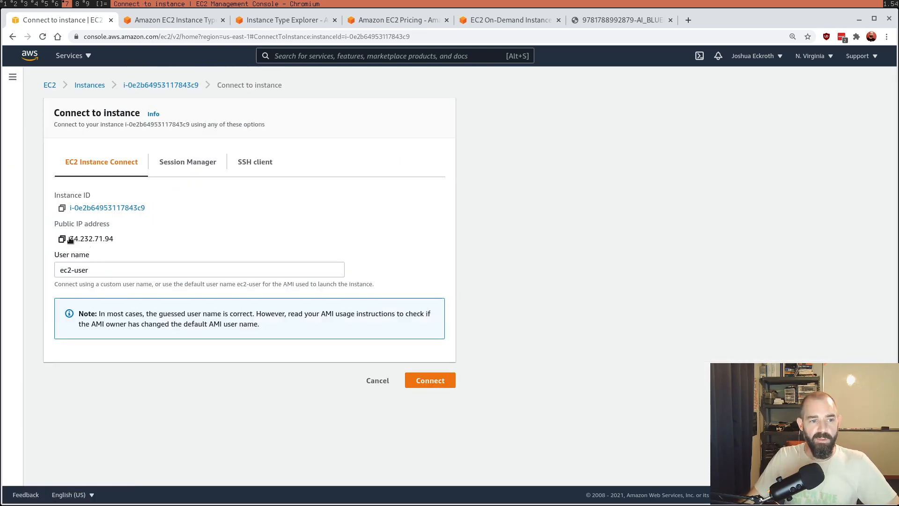
pyautogui.moveTo(71, 239); pyautogui.dragTo(172, 238)
pyautogui.hotkey('ctrl', 'c')
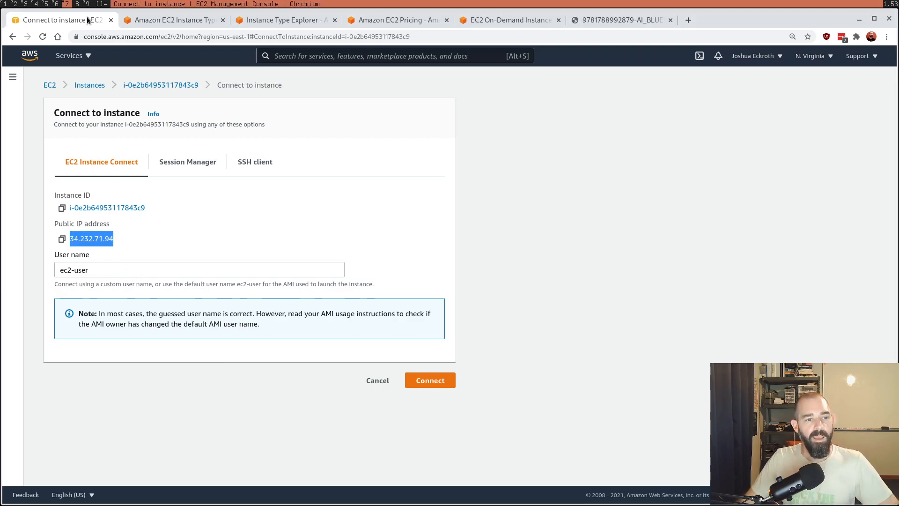
pyautogui.click(85, 5)
pyautogui.write('ssh -i CI')
pyautogui.press('Tab')
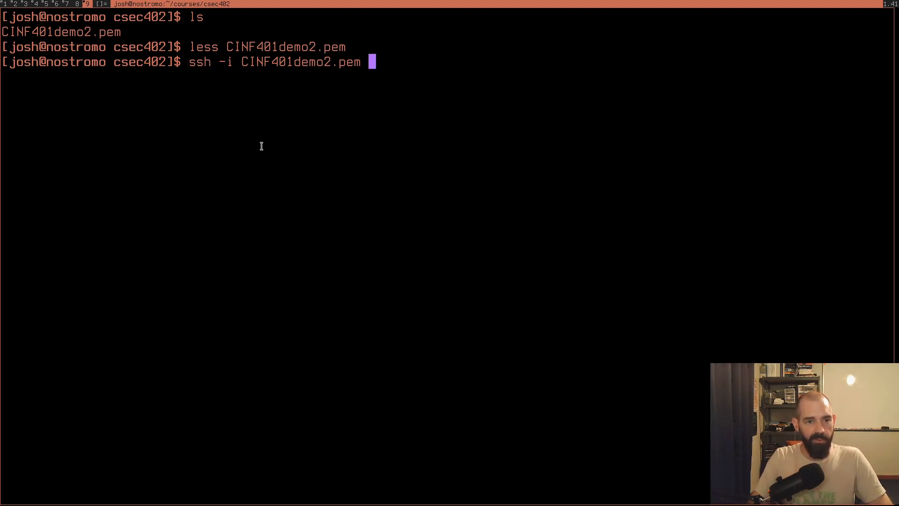
pyautogui.write('ec2-user@')
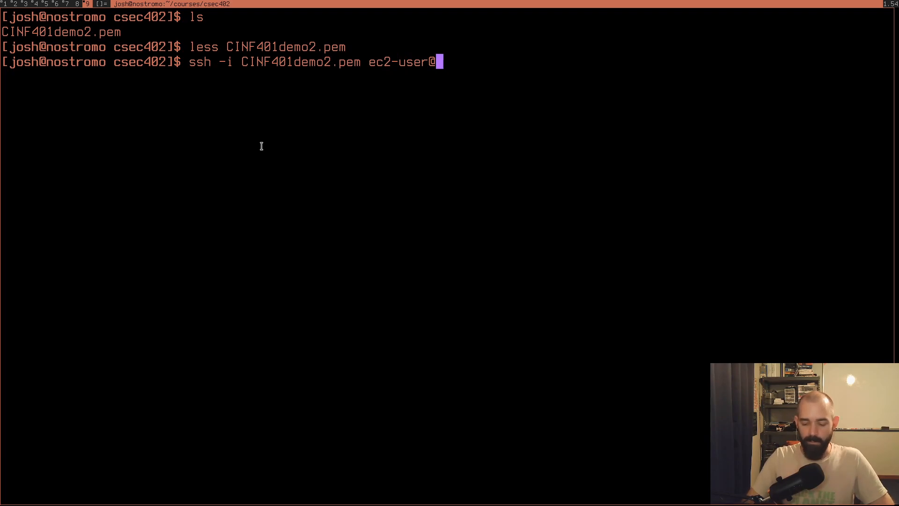
pyautogui.hotkey('ctrl', 'shift', 'v')
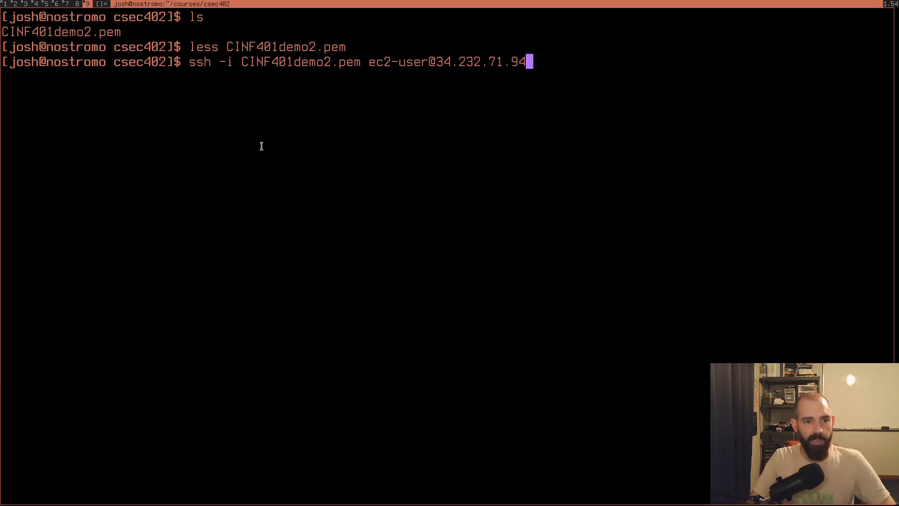
pyautogui.press('Return')
pyautogui.write('yes')
pyautogui.press('Return')
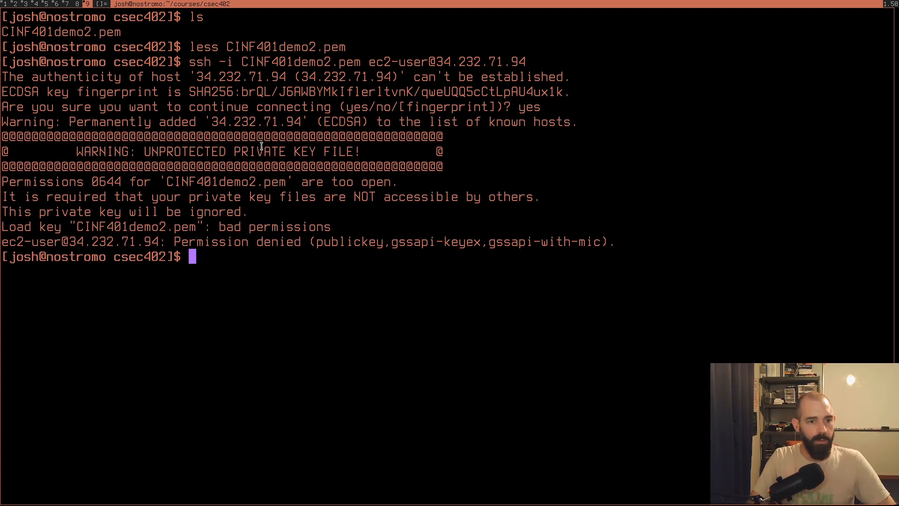
pyautogui.write('chmod 444')
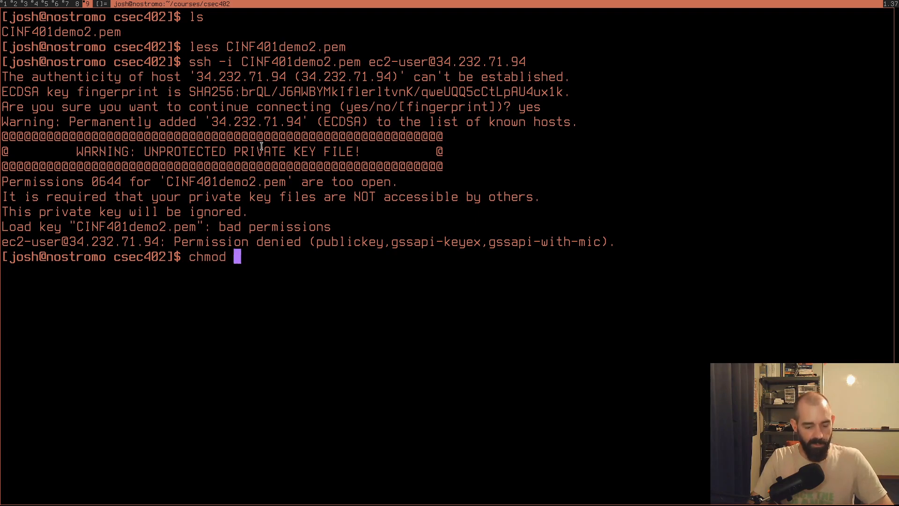
pyautogui.write(' C')
pyautogui.press('Tab')
pyautogui.press('Return')
pyautogui.press('Up')
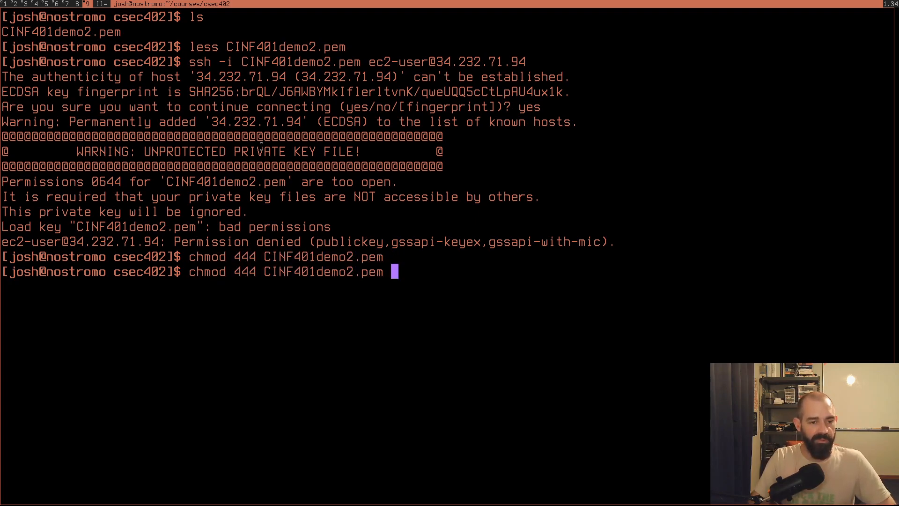
pyautogui.press('Up')
pyautogui.press('Return')
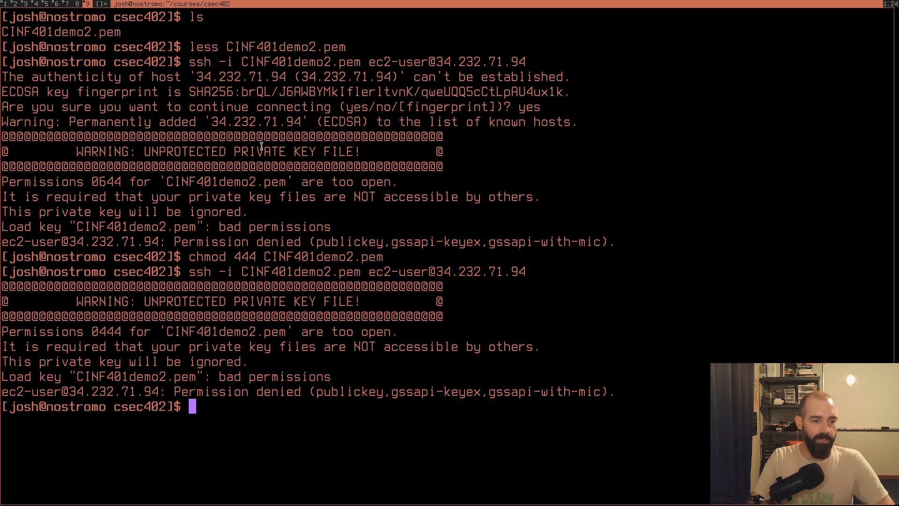
# Step: Set the permissions of CINF401demo2.pem to 004 and try the same SSH connection to the instance again
pyautogui.write('chmod ')
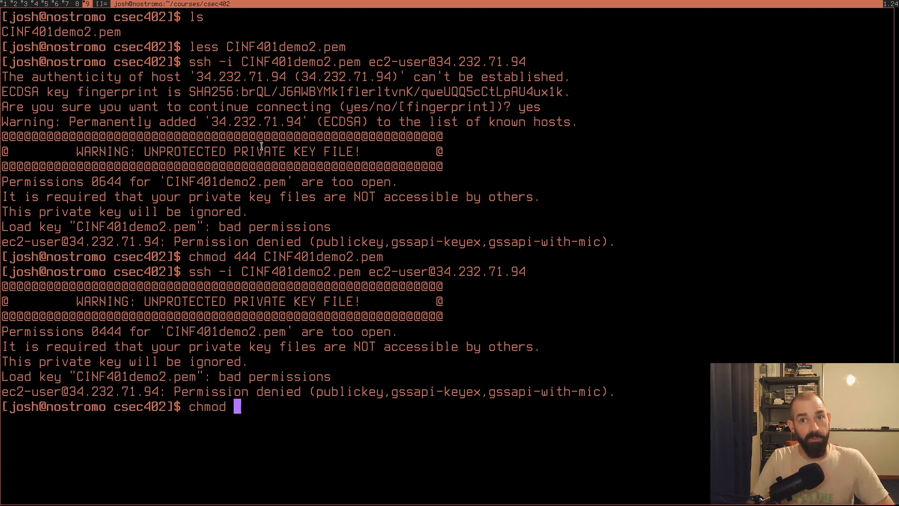
pyautogui.write('004 ')
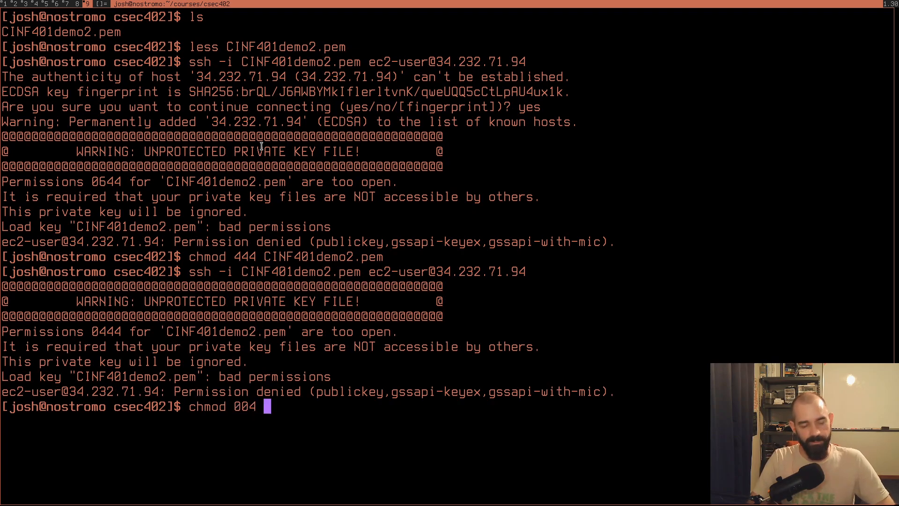
pyautogui.write('CI')
pyautogui.press('Tab')
pyautogui.press('Return')
pyautogui.press('Up')
pyautogui.press('Up')
pyautogui.press('Return')
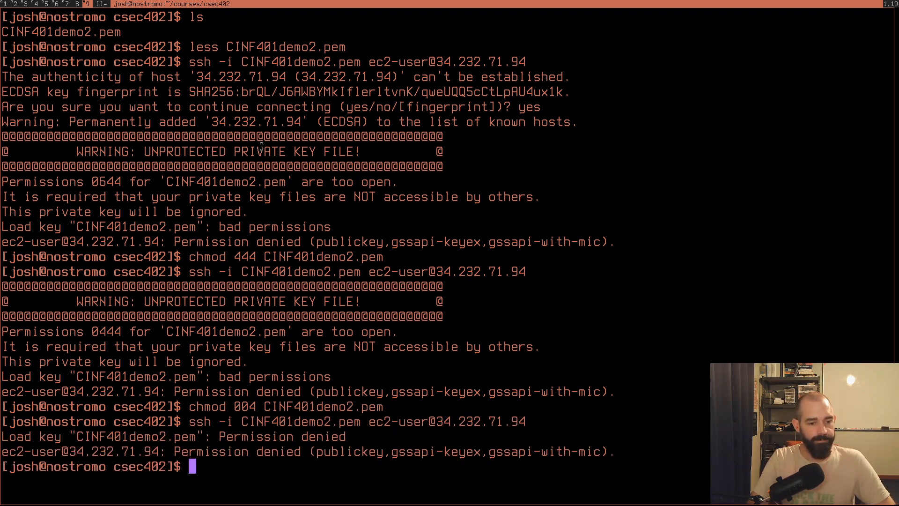
# Step: Set the permissions of CINF401demo2.pem to 400
pyautogui.press('Up')
pyautogui.press('Up')
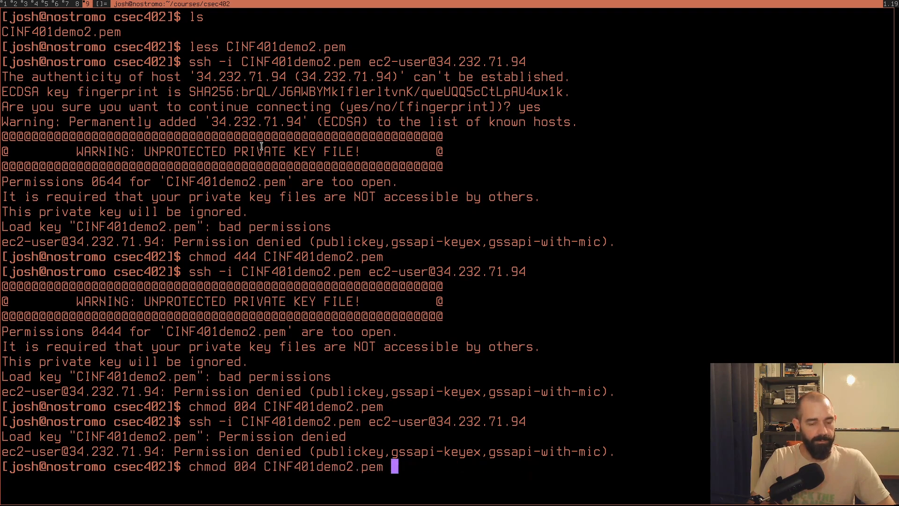
pyautogui.press('Left')
pyautogui.press('Left')
pyautogui.press('Left')
pyautogui.press('Left')
pyautogui.press('Left')
pyautogui.press('Left')
pyautogui.press('Left')
pyautogui.press('Left')
pyautogui.press('Left')
pyautogui.press('Left')
pyautogui.press('Left')
pyautogui.press('Left')
pyautogui.press('Left')
pyautogui.press('Left')
pyautogui.press('Left')
pyautogui.press('Left')
pyautogui.press('Left')
pyautogui.press('BackSpace')
pyautogui.press('BackSpace')
pyautogui.press('BackSpace')
pyautogui.write('400')
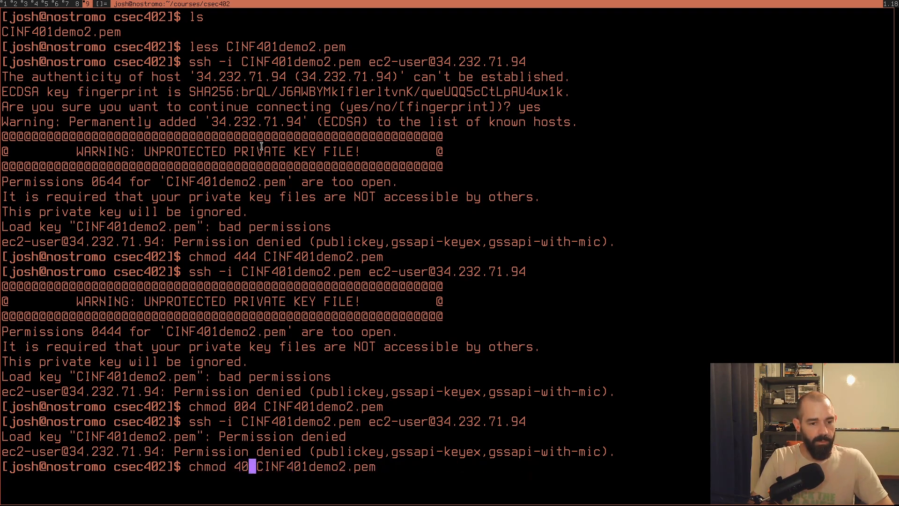
pyautogui.press('Return')
pyautogui.press('Up')
pyautogui.press('Up')
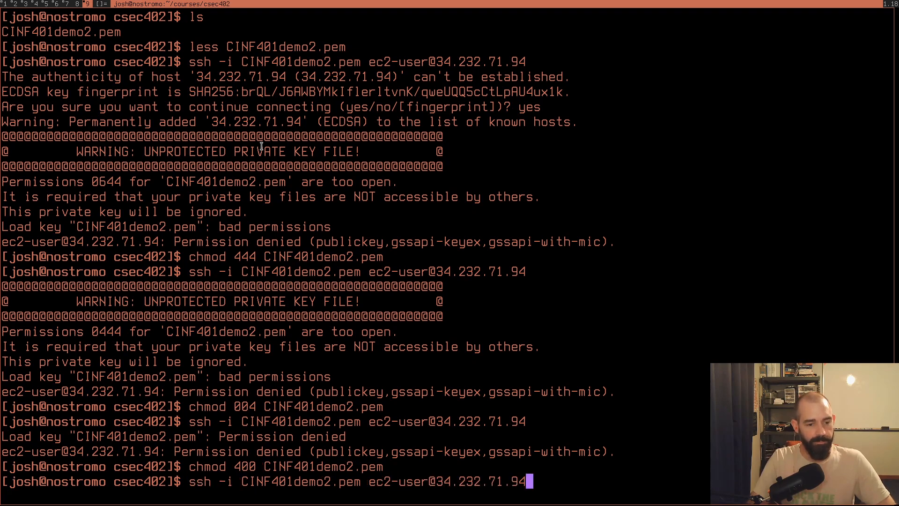
pyautogui.press('Return')
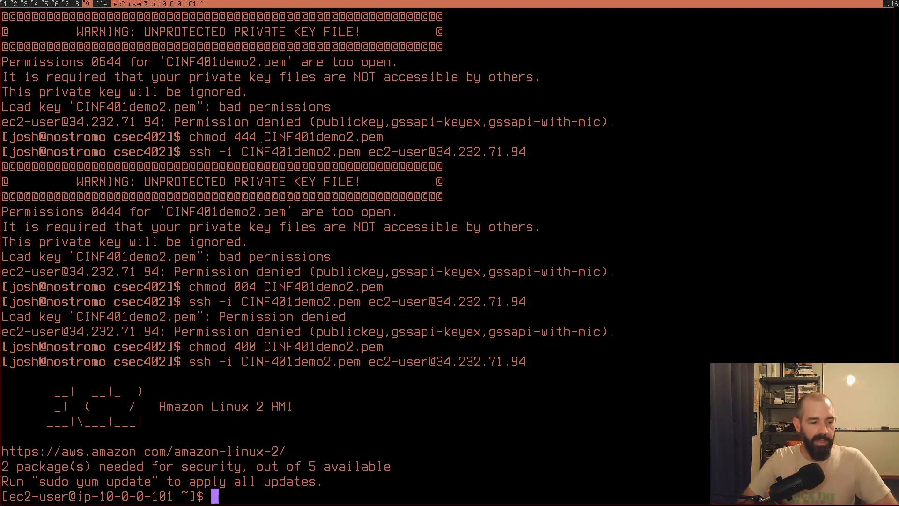
pyautogui.write('uptime')
pyautogui.press('Return')
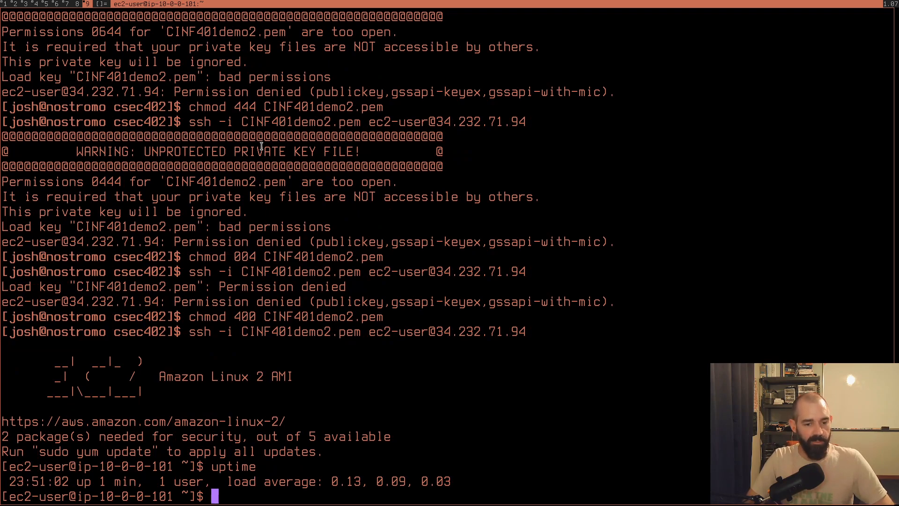
# Step: Update all packages on the instance with sudo yum update and approve the transaction
pyautogui.write('sudo yum updat')
pyautogui.write('e')
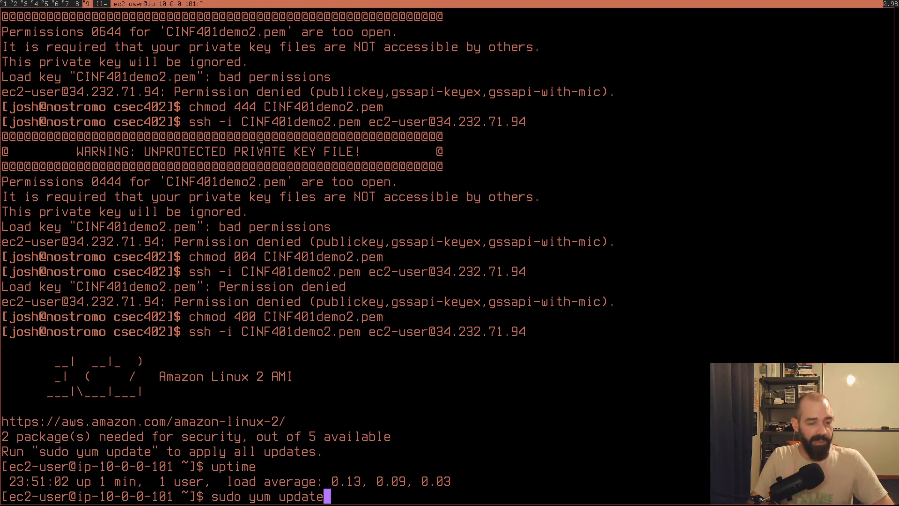
pyautogui.press('Return')
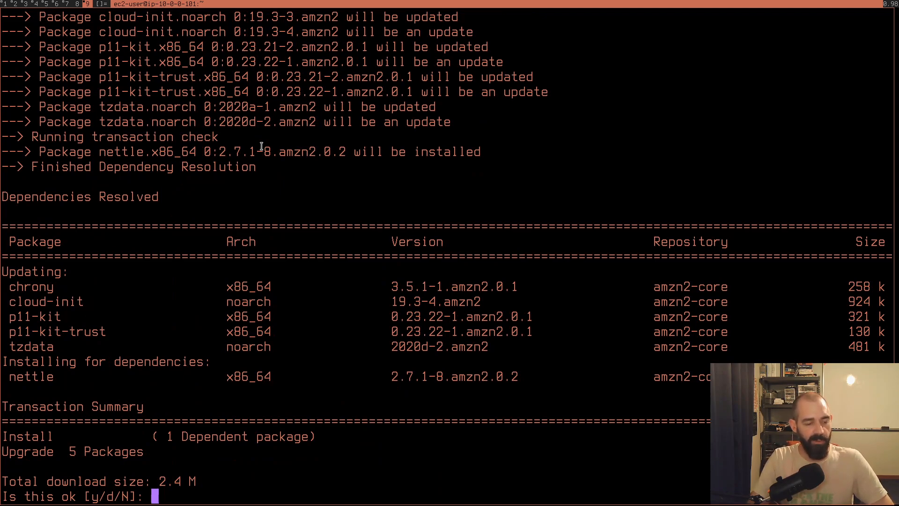
pyautogui.write('y')
pyautogui.press('Return')
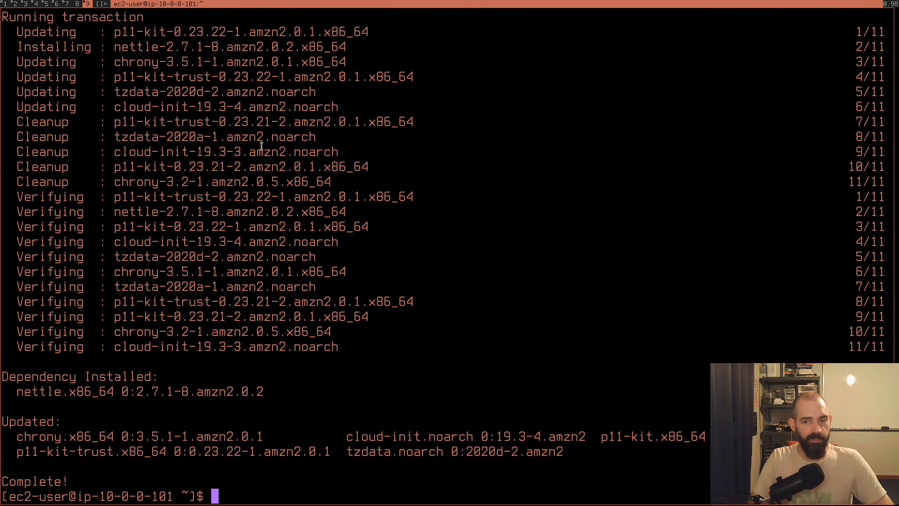
# Step: Install python3 on the instance with sudo yum install and approve the transaction
pyautogui.write('sudo yum')
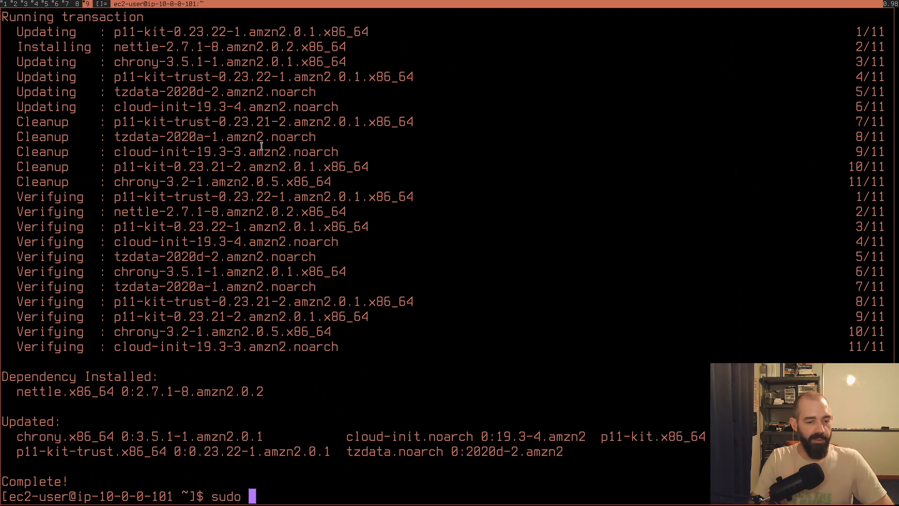
pyautogui.press('BackSpace')
pyautogui.press('BackSpace')
pyautogui.write('m install python3')
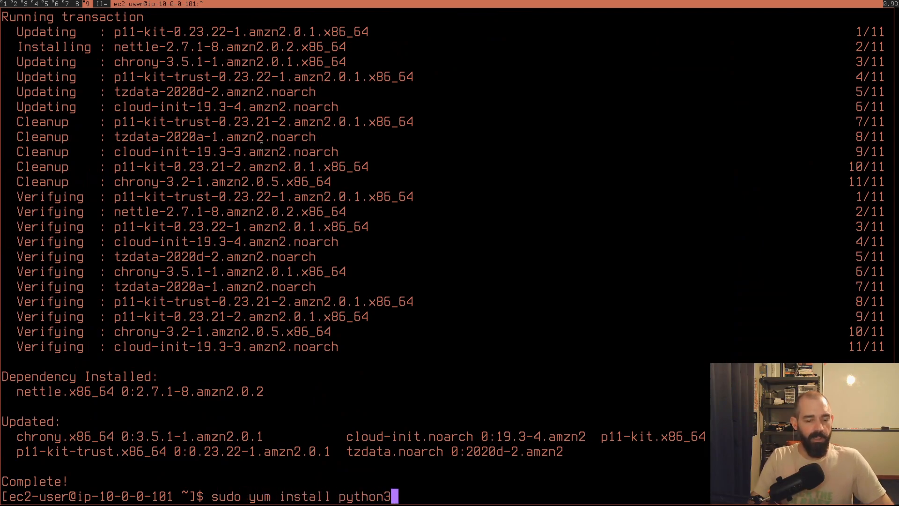
pyautogui.press('Return')
pyautogui.write('y')
pyautogui.press('Return')
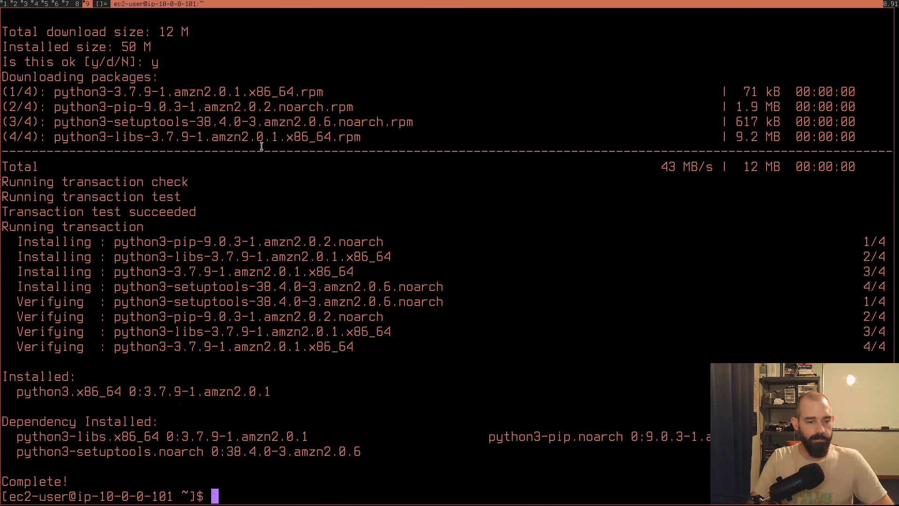
pyautogui.write('python3')
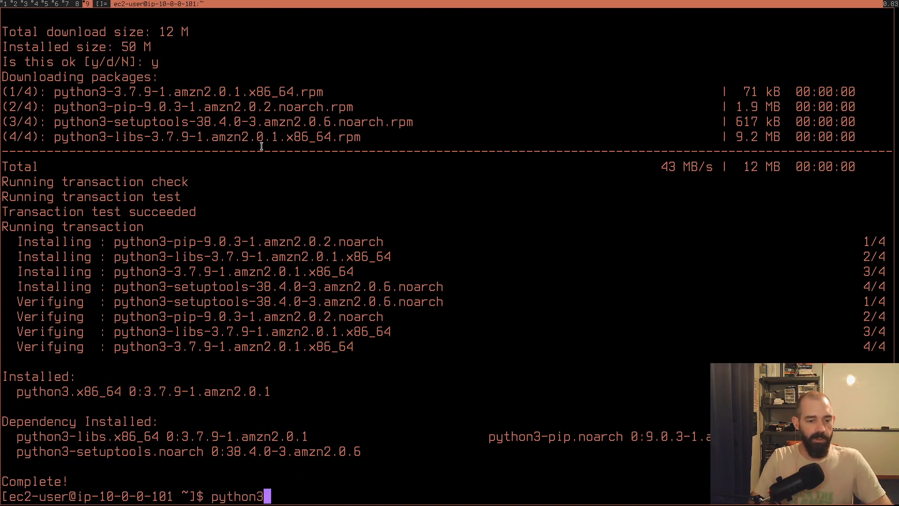
pyautogui.press('BackSpace')
pyautogui.press('BackSpace')
pyautogui.press('BackSpace')
pyautogui.press('BackSpace')
pyautogui.press('BackSpace')
pyautogui.press('BackSpace')
pyautogui.press('BackSpace')
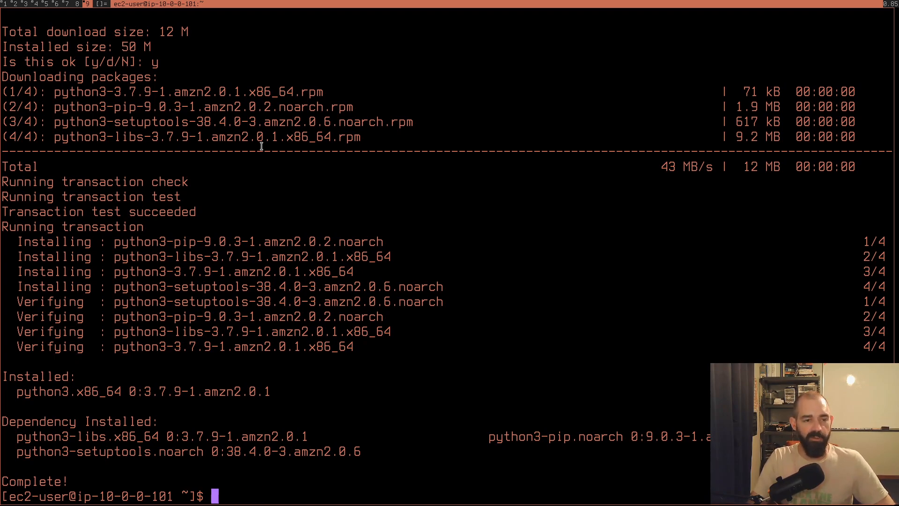
# Step: Exit the SSH session and switch back to the EC2 console in Chromium
pyautogui.write('exit')
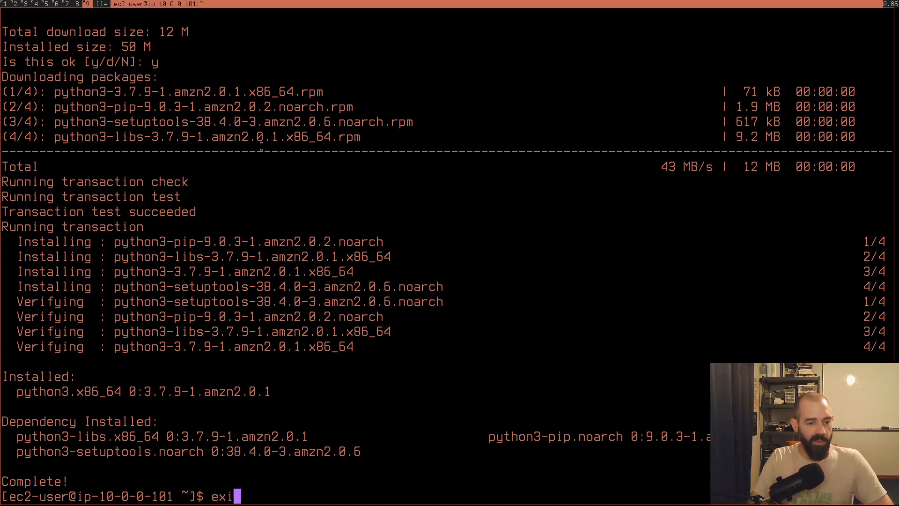
pyautogui.press('Return')
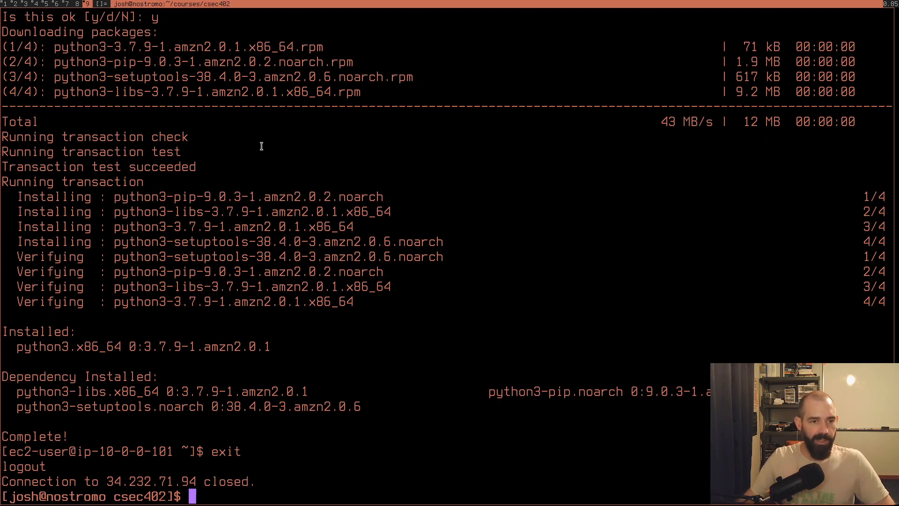
pyautogui.press('super+7')
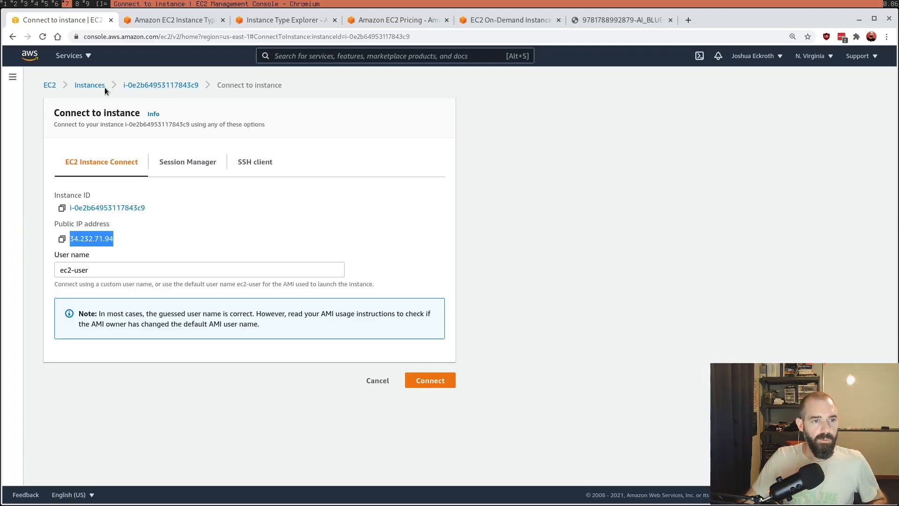
# Step: Refresh the resource overview on the EC2 dashboard and open the summary of the running instance
pyautogui.click(49, 85)
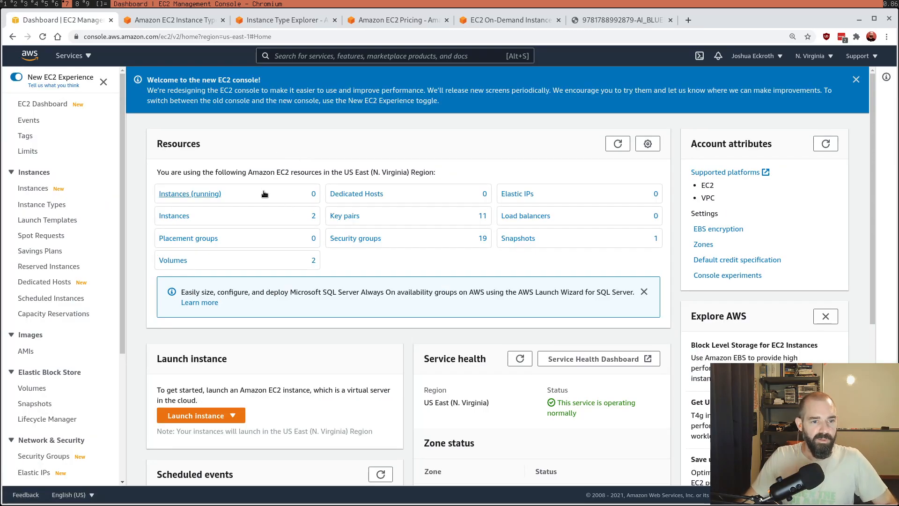
pyautogui.click(618, 144)
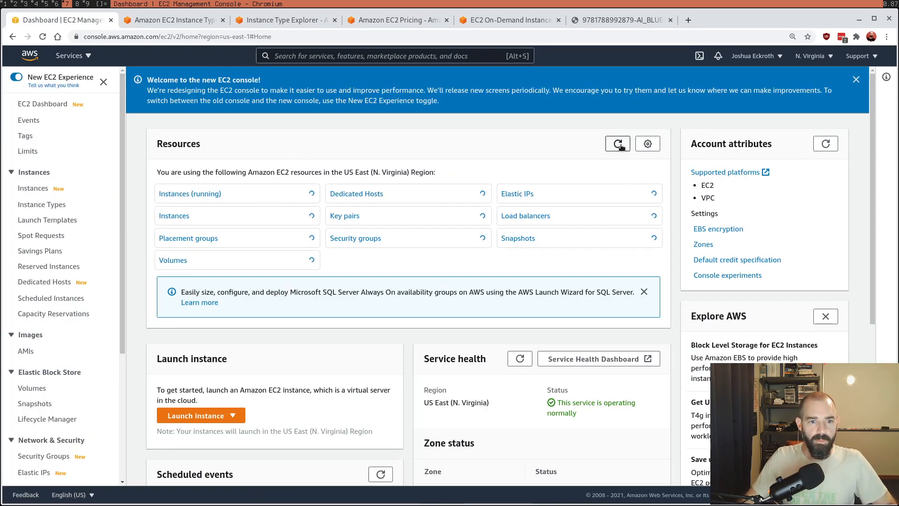
pyautogui.click(296, 198)
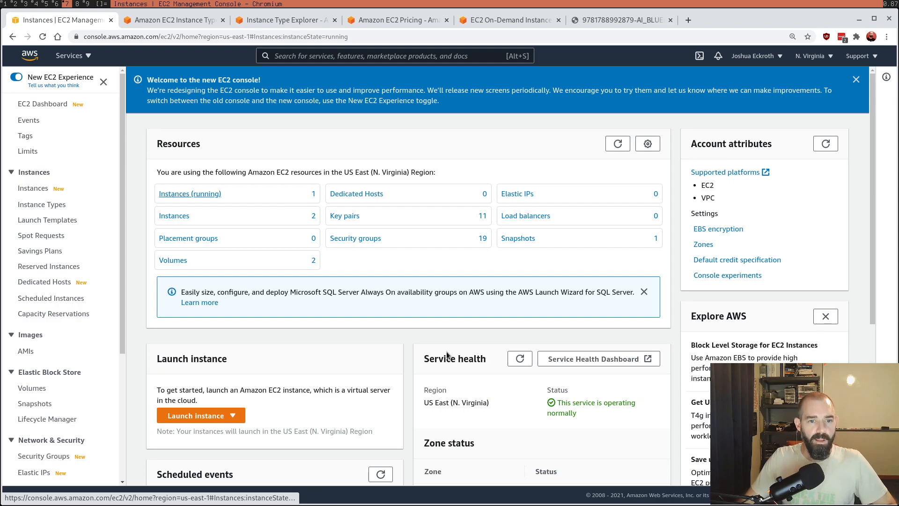
pyautogui.click(281, 170)
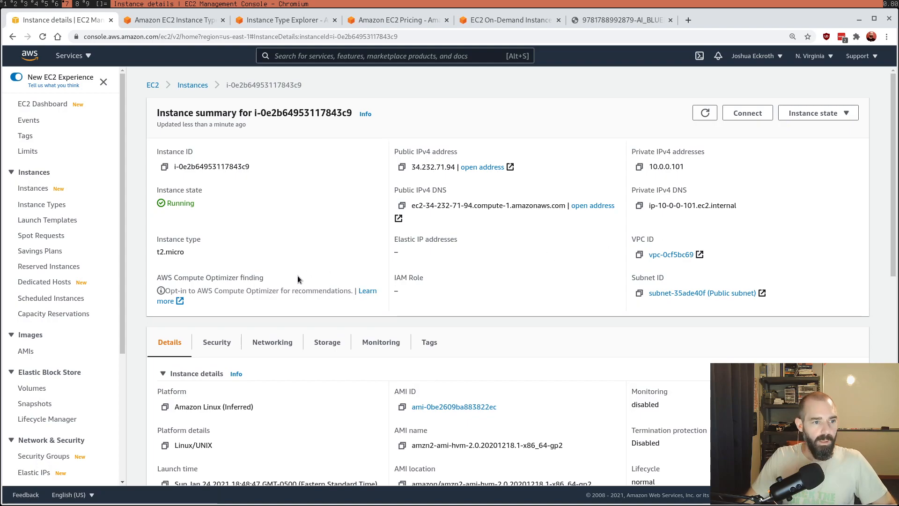
# Step: Open the key pairs list, select CINF401demo2, and check which actions are available for it
pyautogui.scroll(-4, 67, 361)
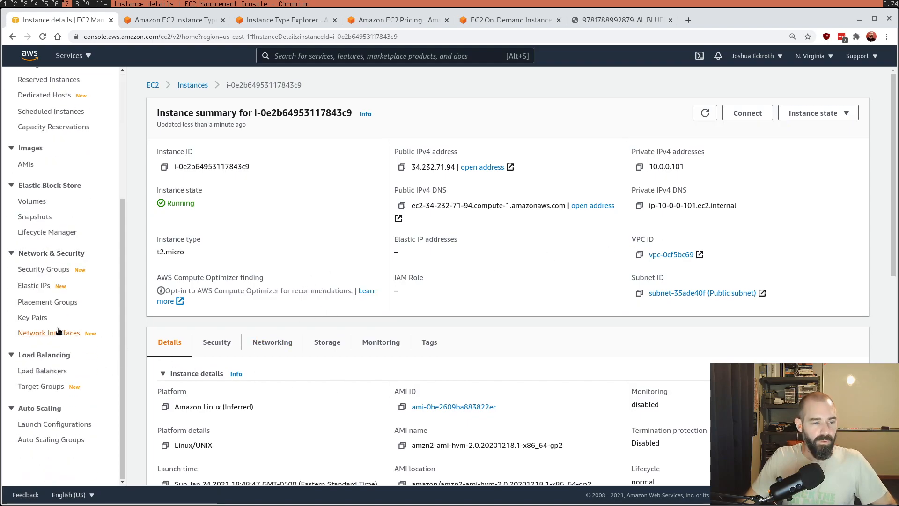
pyautogui.click(34, 318)
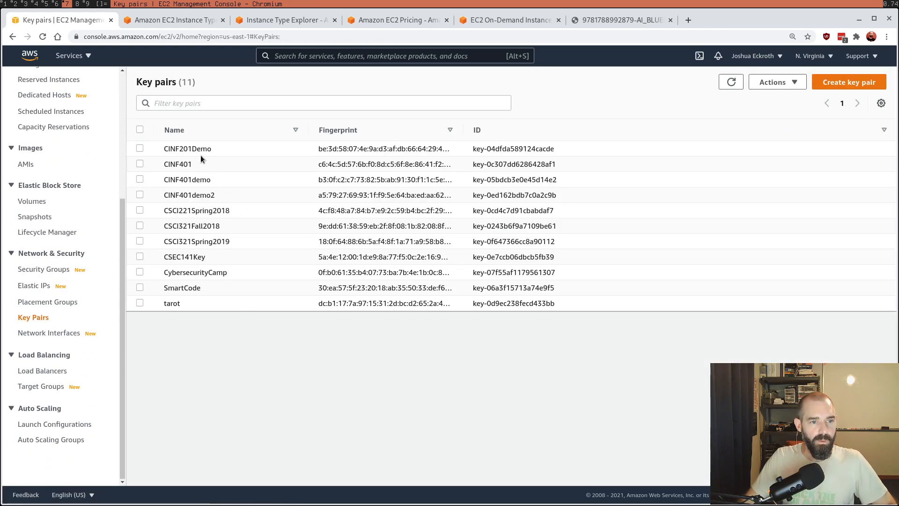
pyautogui.click(140, 195)
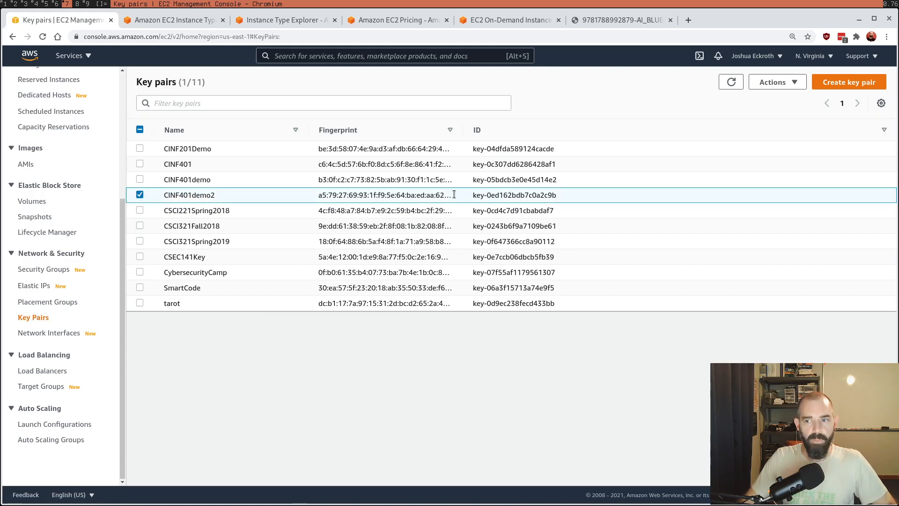
pyautogui.click(779, 83)
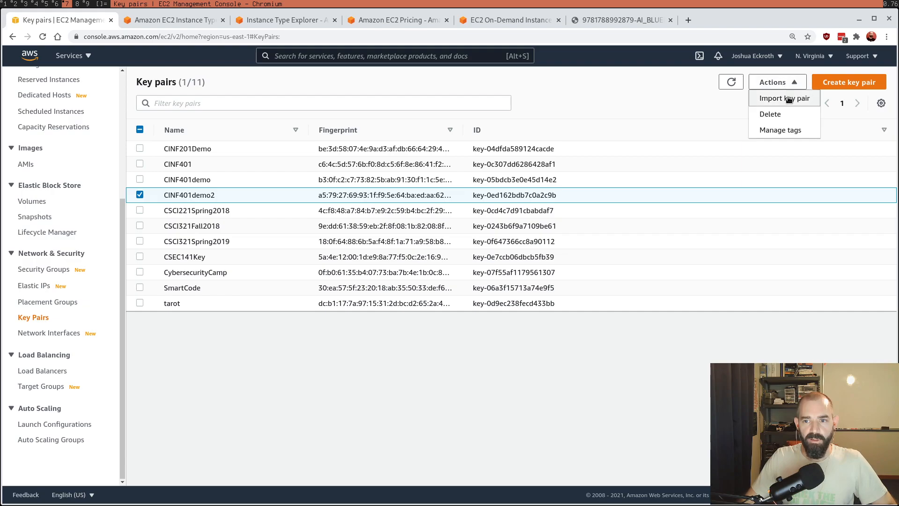
pyautogui.click(628, 114)
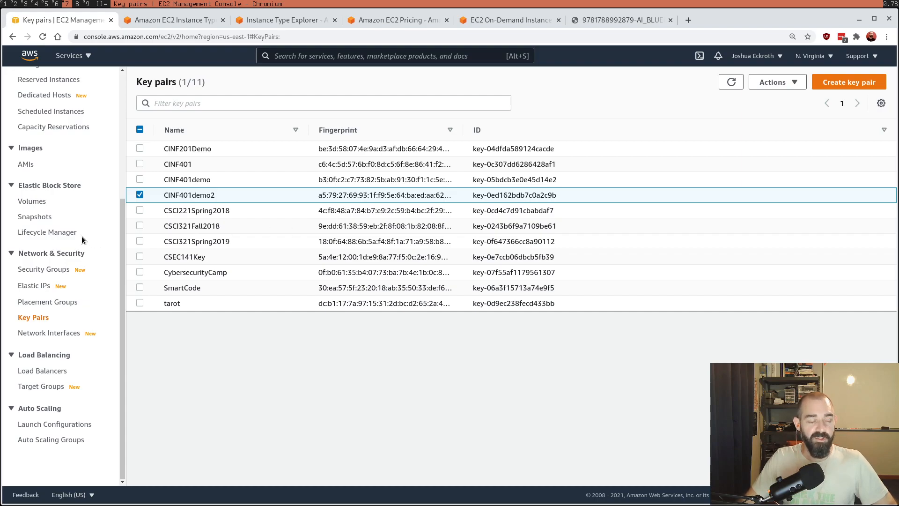
# Step: Examine the details of the volume created February 4, 2019, open its attached instance in a new tab, and close that tab
pyautogui.click(35, 202)
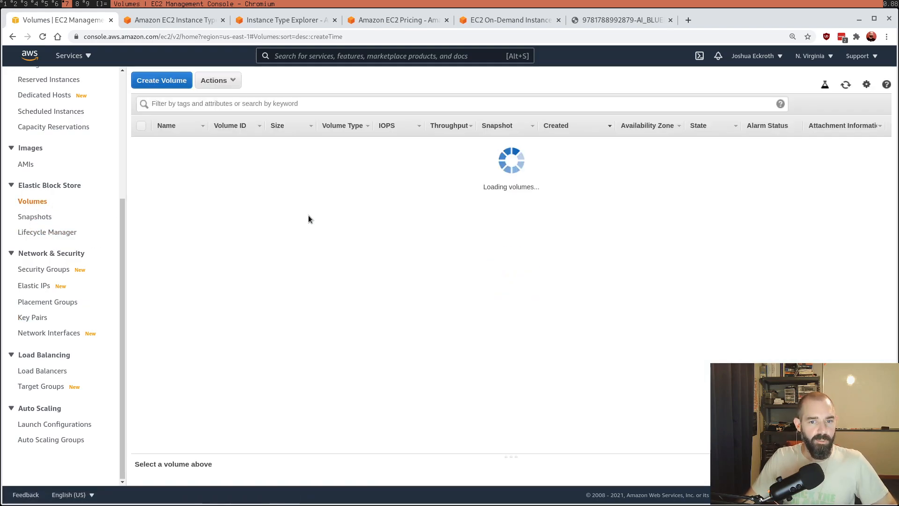
pyautogui.click(557, 161)
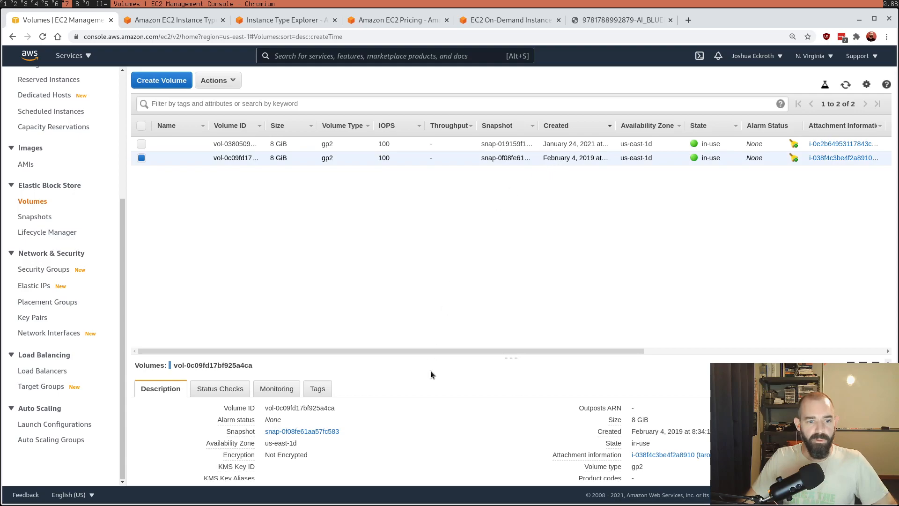
pyautogui.moveTo(459, 359); pyautogui.dragTo(464, 250)
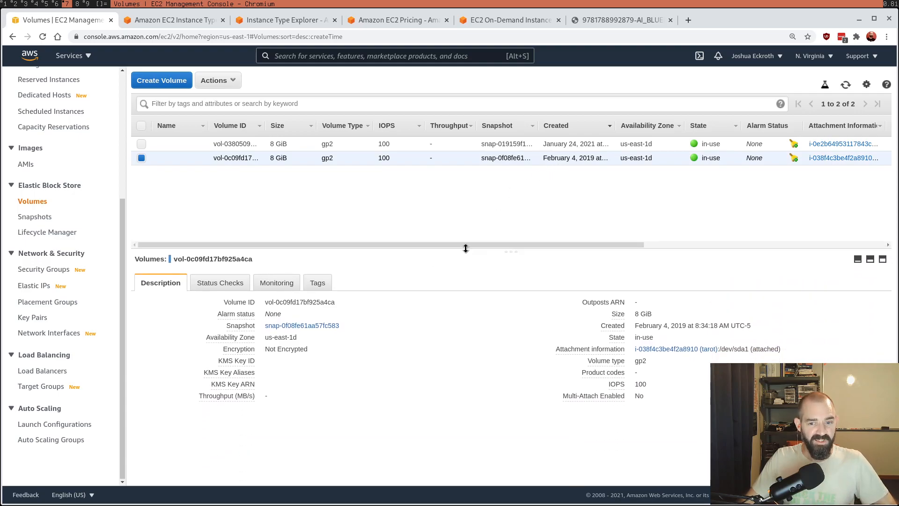
pyautogui.rightClick(679, 349)
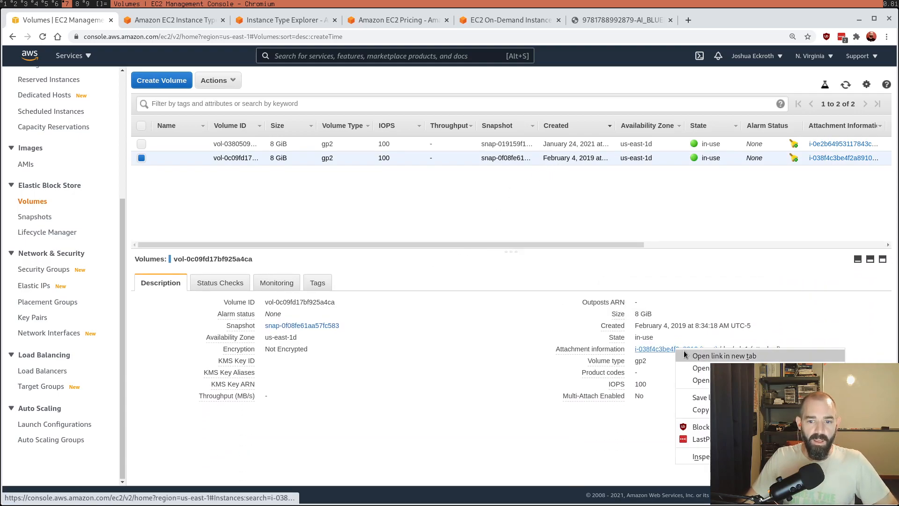
pyautogui.click(711, 355)
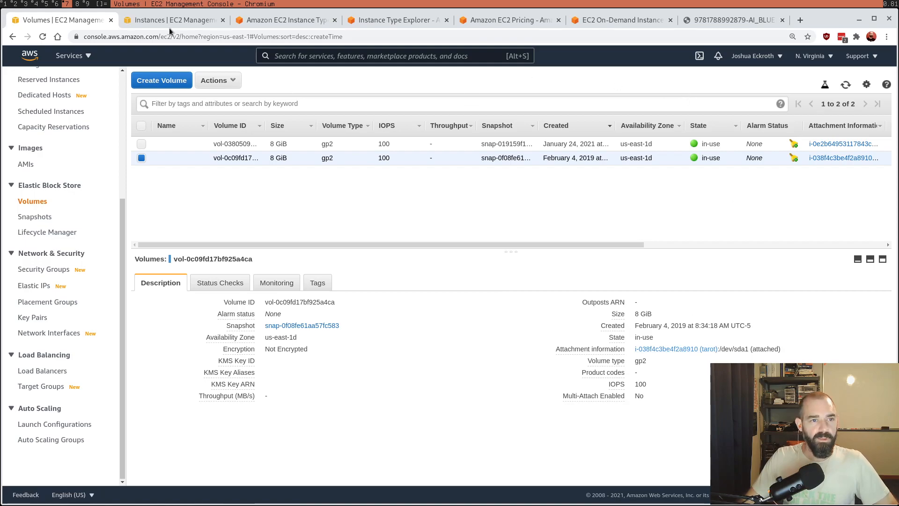
pyautogui.click(223, 20)
# Step: Select the volume created January 24, 2021, view its attached instance in a separate tab, and check the available volume actions
pyautogui.click(239, 145)
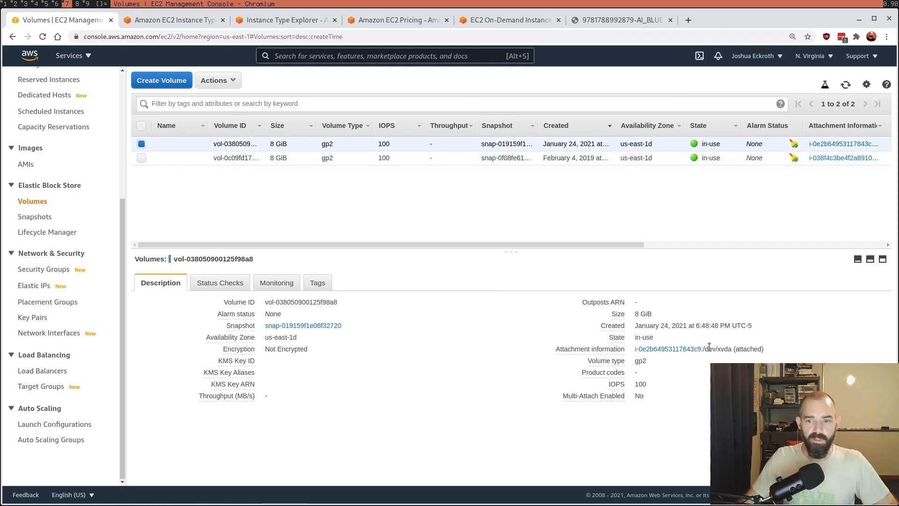
pyautogui.middleClick(691, 351)
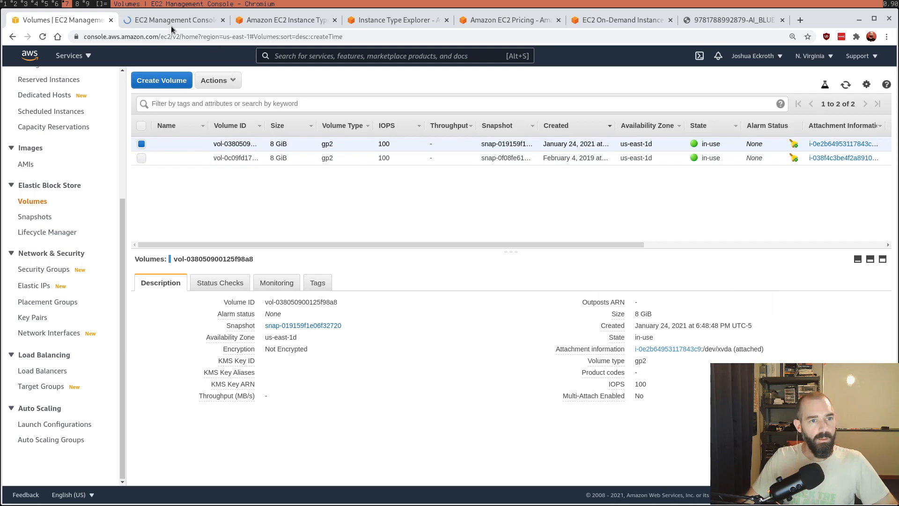
pyautogui.click(170, 23)
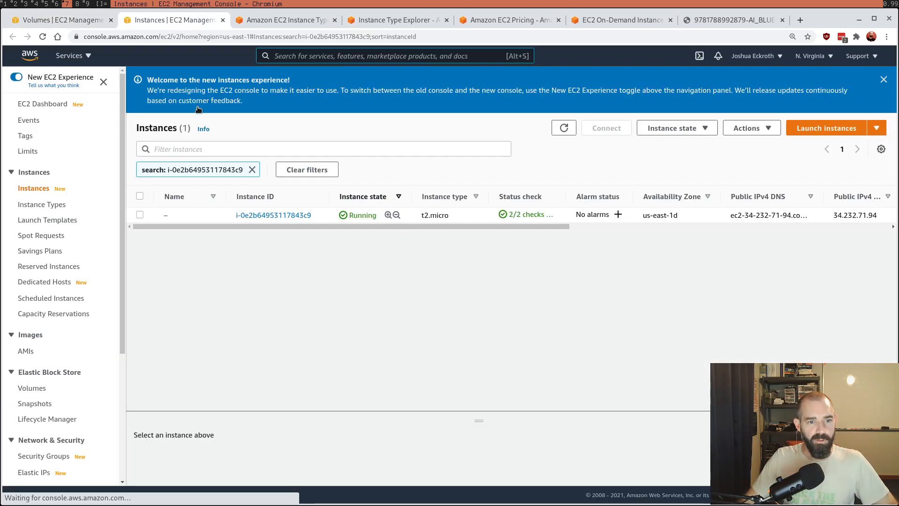
pyautogui.click(223, 21)
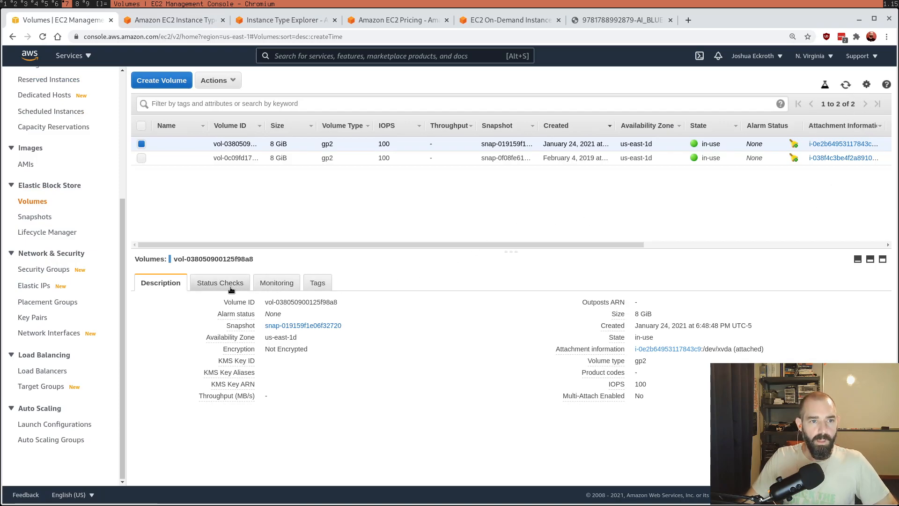
pyautogui.click(221, 83)
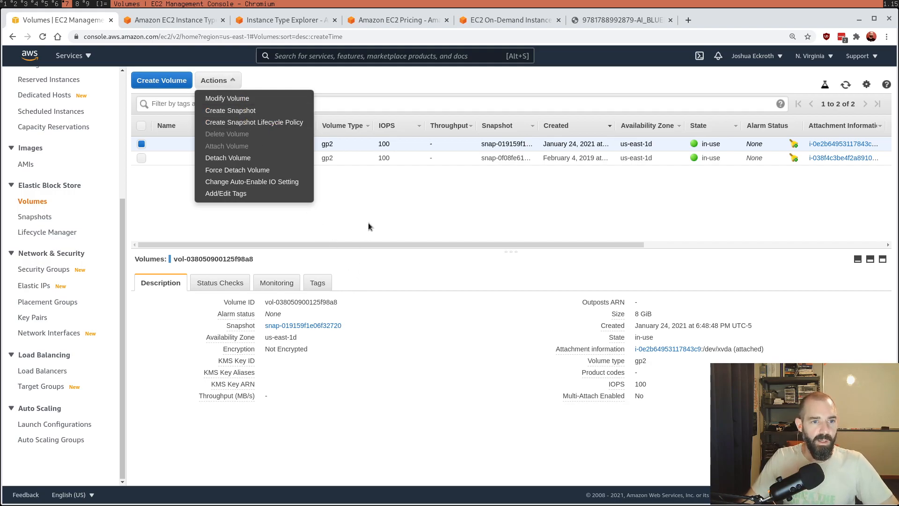
# Step: Create a snapshot of the selected January 24, 2021 volume with the description "Demo snapshot"
pyautogui.click(244, 110)
pyautogui.click(182, 173)
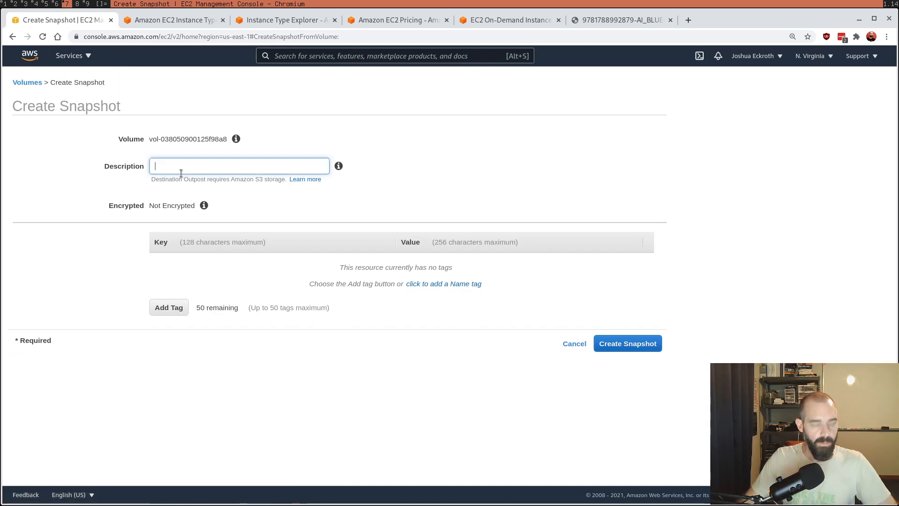
pyautogui.write('Demo snapshot')
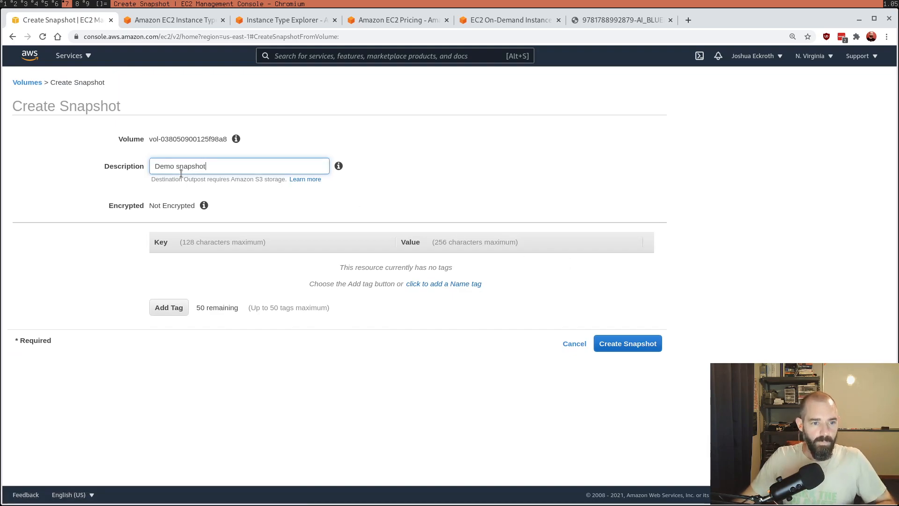
pyautogui.moveTo(412, 152)
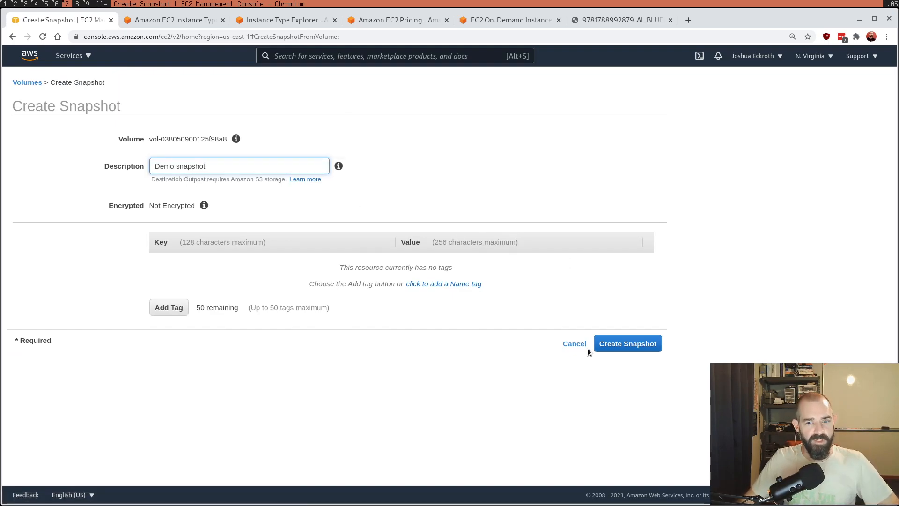
pyautogui.click(621, 350)
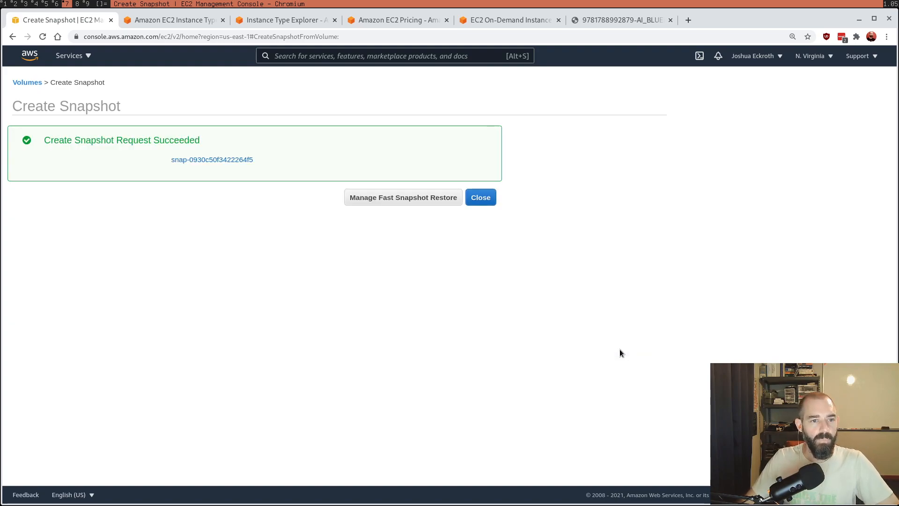
# Step: Open the new Demo snapshot's entry, enlarge its details pane, and check which actions are available for it
pyautogui.click(196, 162)
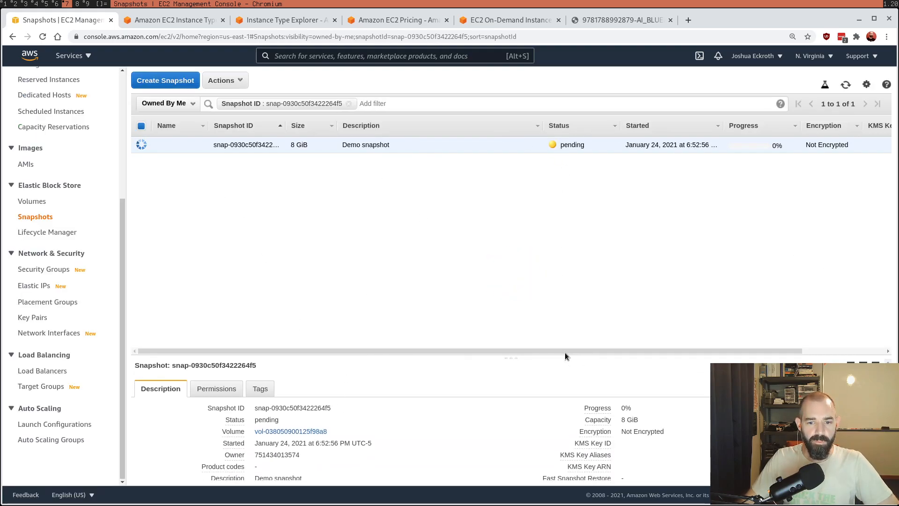
pyautogui.moveTo(564, 355); pyautogui.dragTo(549, 240)
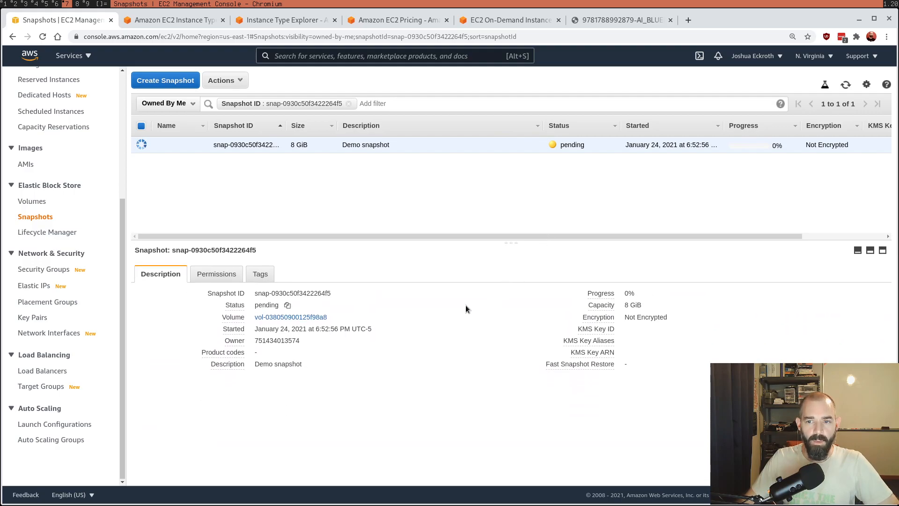
pyautogui.click(235, 78)
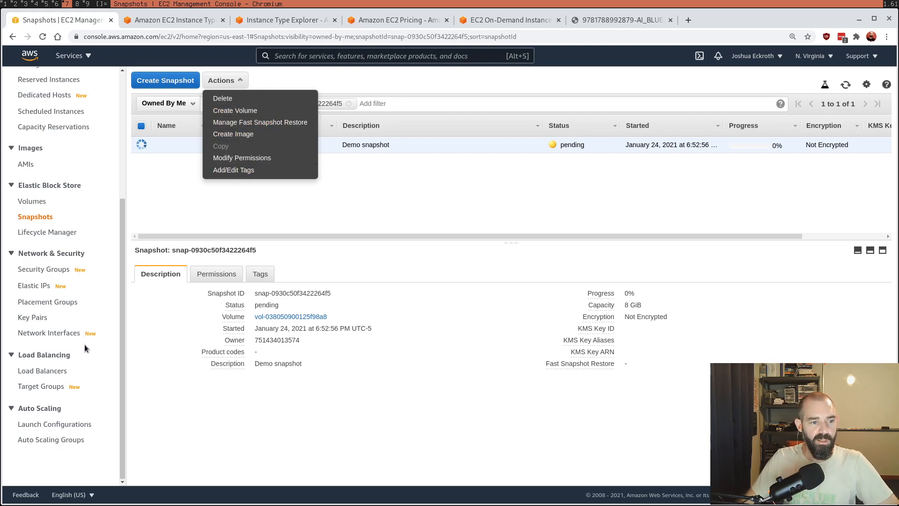
pyautogui.click(207, 198)
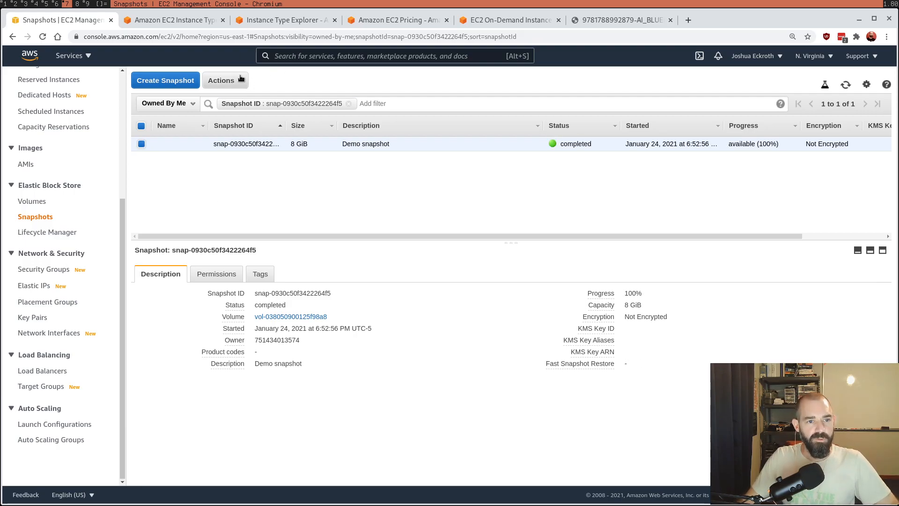
# Step: Examine the architecture, virtualization type and kernel ID options for creating an image from the Demo snapshot, and close the form without creating it
pyautogui.click(222, 80)
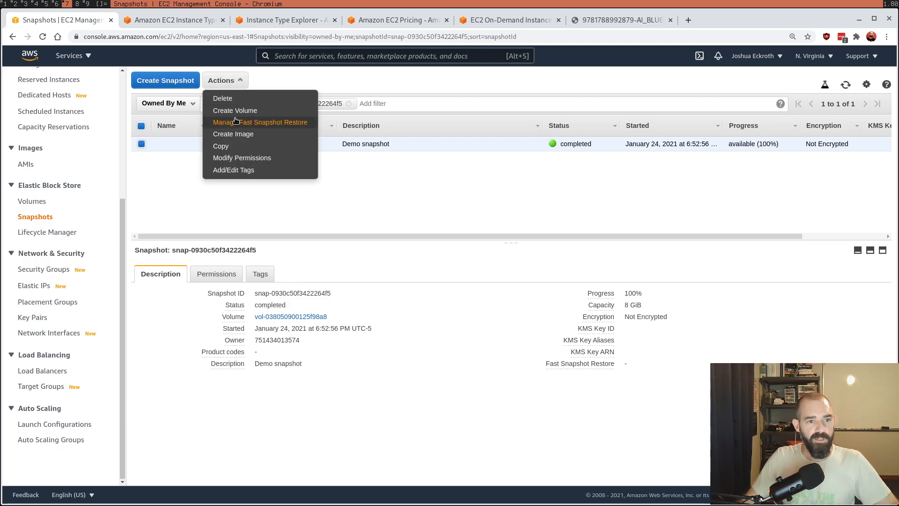
pyautogui.click(259, 136)
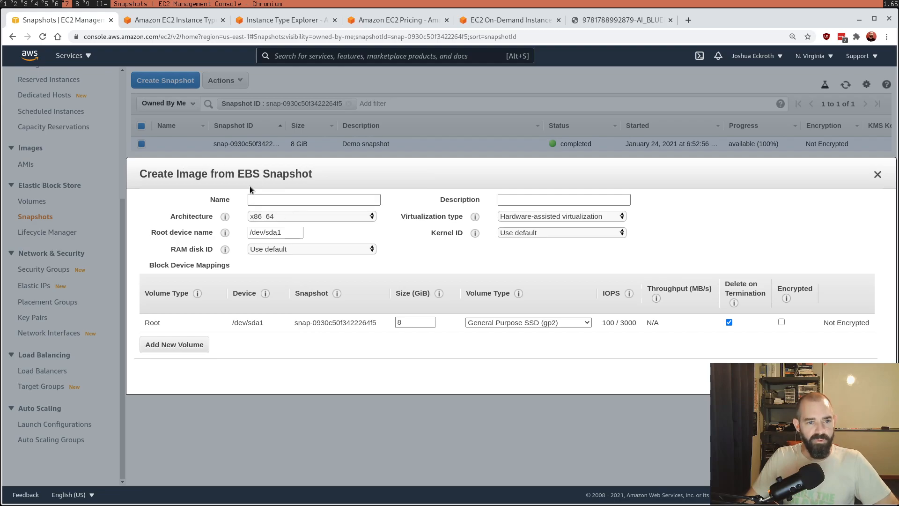
pyautogui.click(274, 202)
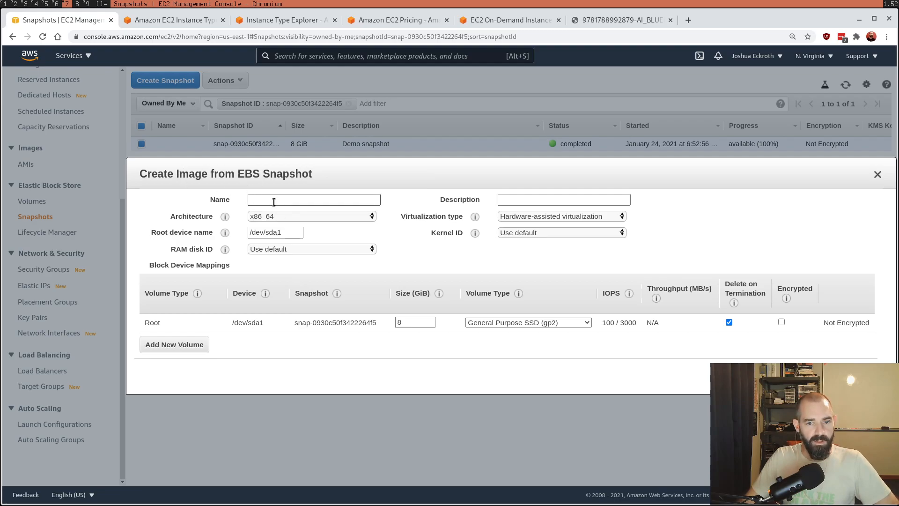
pyautogui.click(554, 216)
pyautogui.click(555, 222)
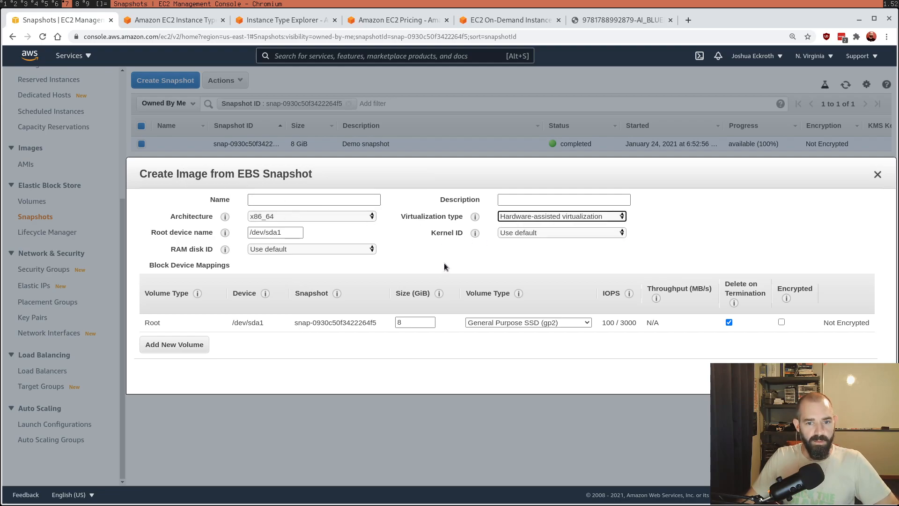
pyautogui.click(517, 233)
pyautogui.click(299, 255)
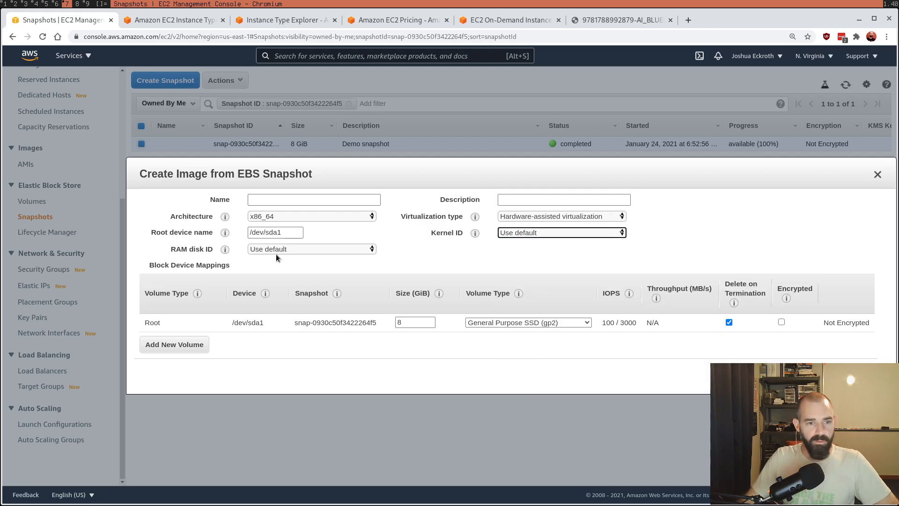
pyautogui.click(298, 215)
pyautogui.click(433, 255)
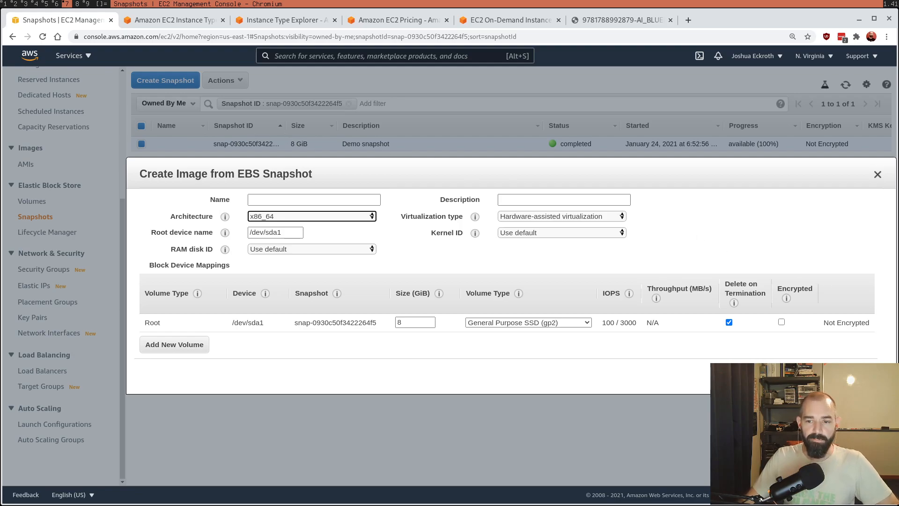
pyautogui.press('Escape')
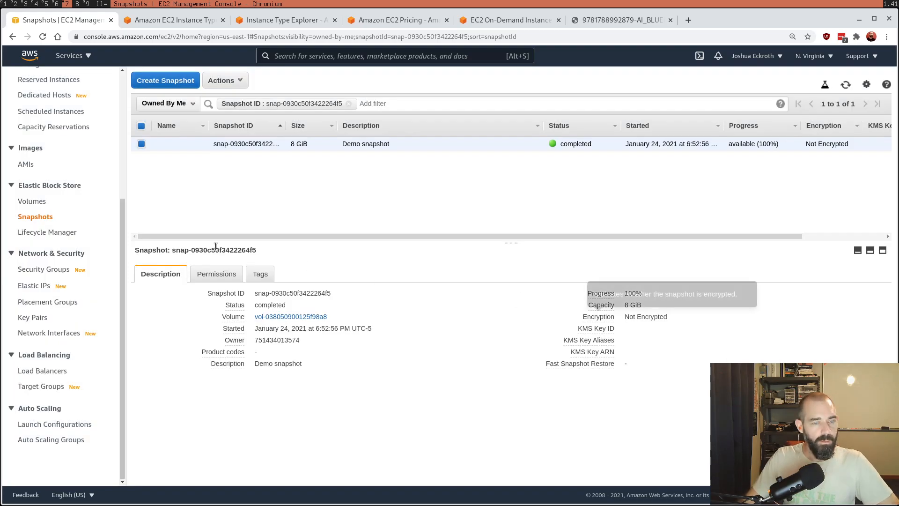
# Step: Delete the Demo snapshot and confirm the deletion
pyautogui.click(212, 86)
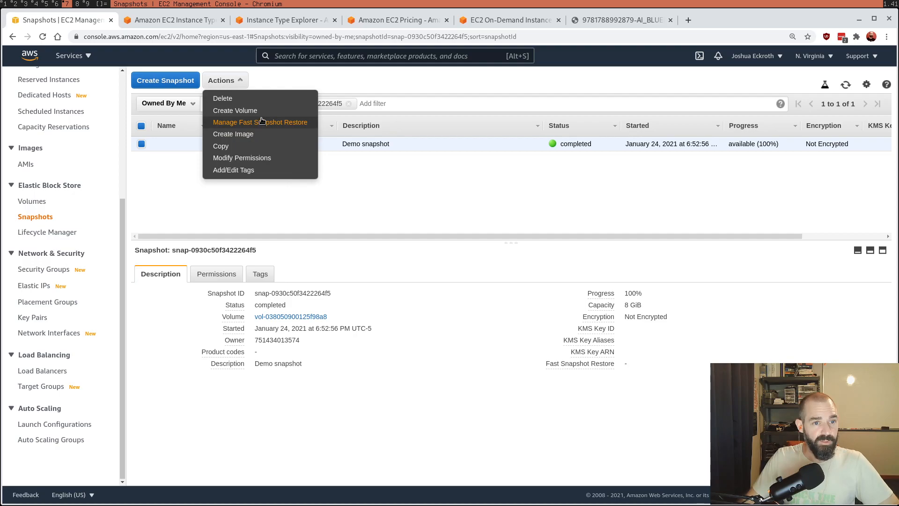
pyautogui.click(258, 102)
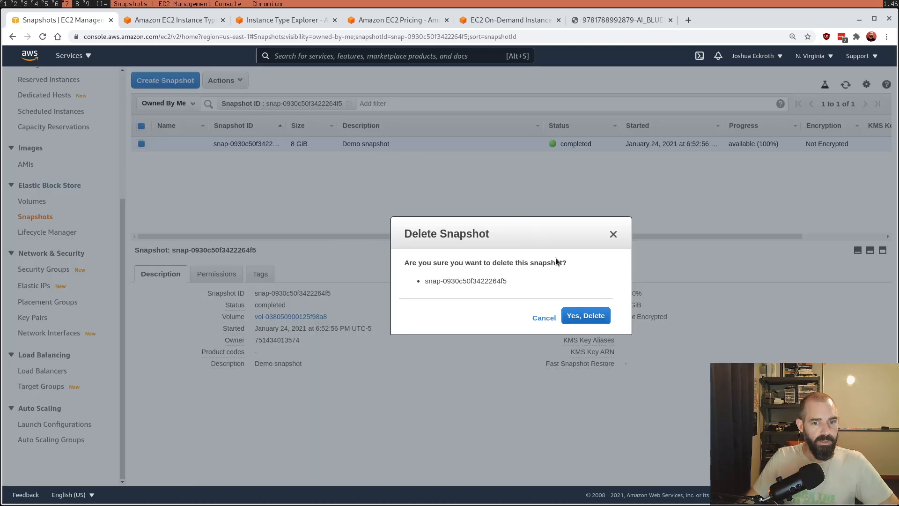
pyautogui.click(588, 315)
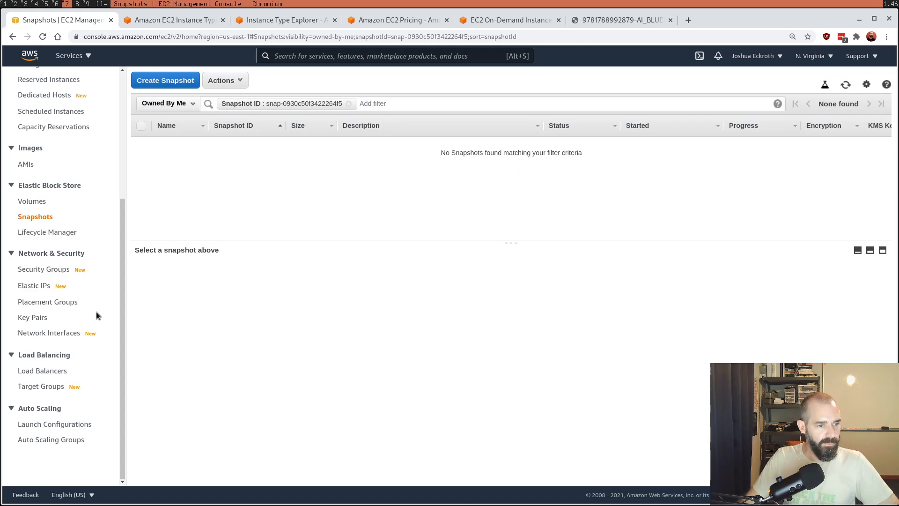
pyautogui.scroll(4, 97, 325)
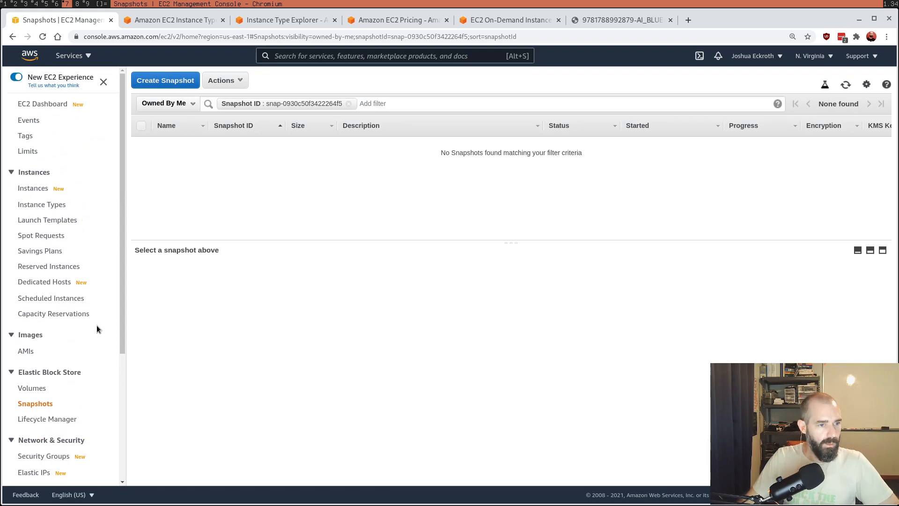